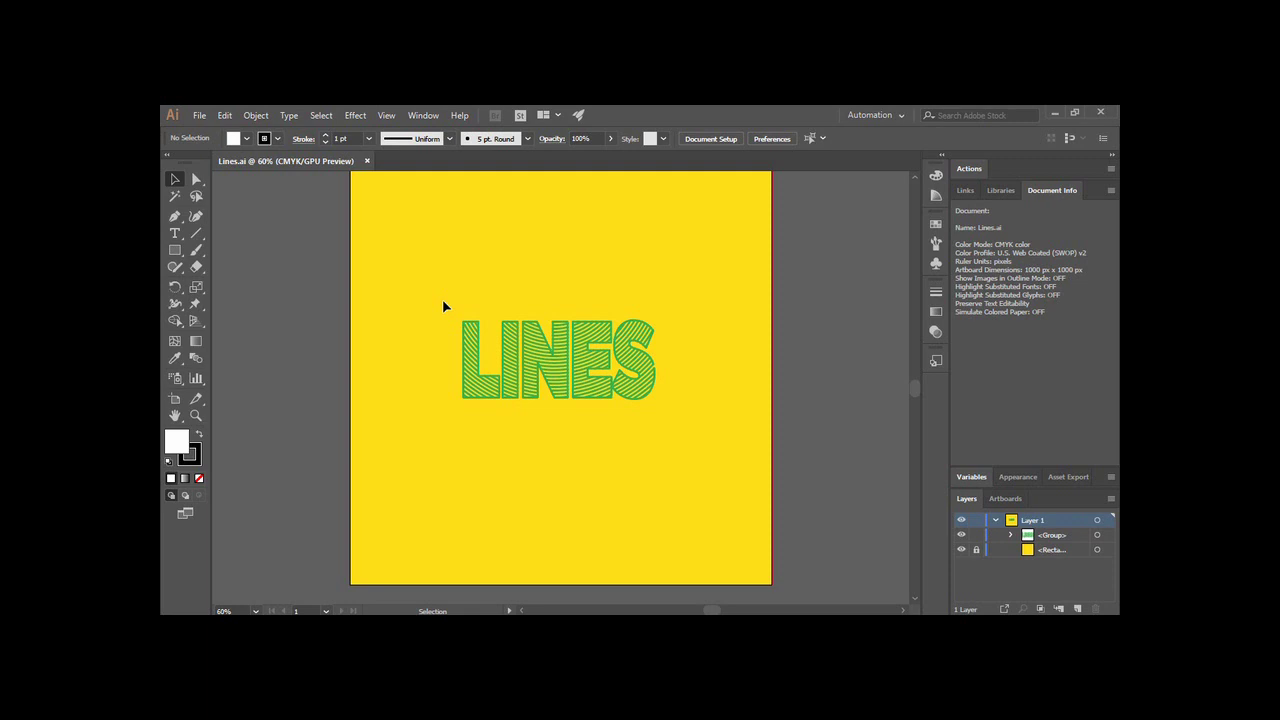
left_click_drag(443, 300, 709, 477)
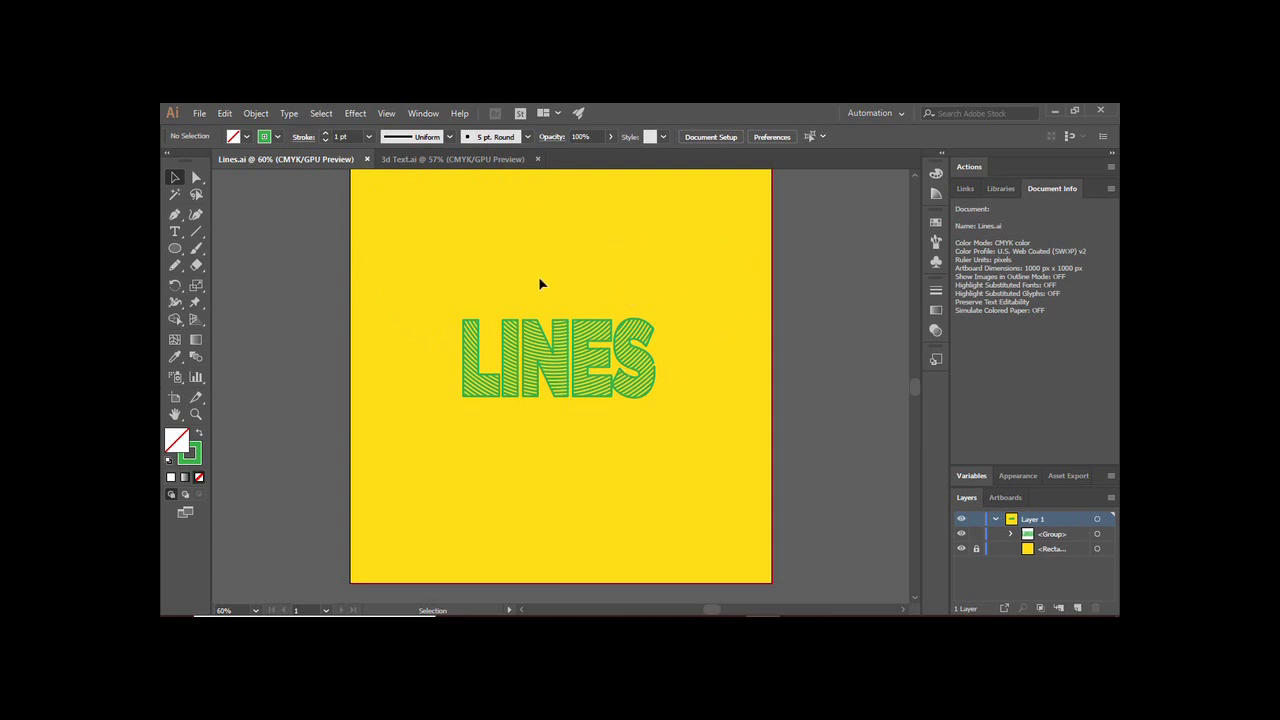
Create a new 1000 x 1000 px document named "Lines"
left_click(199, 114)
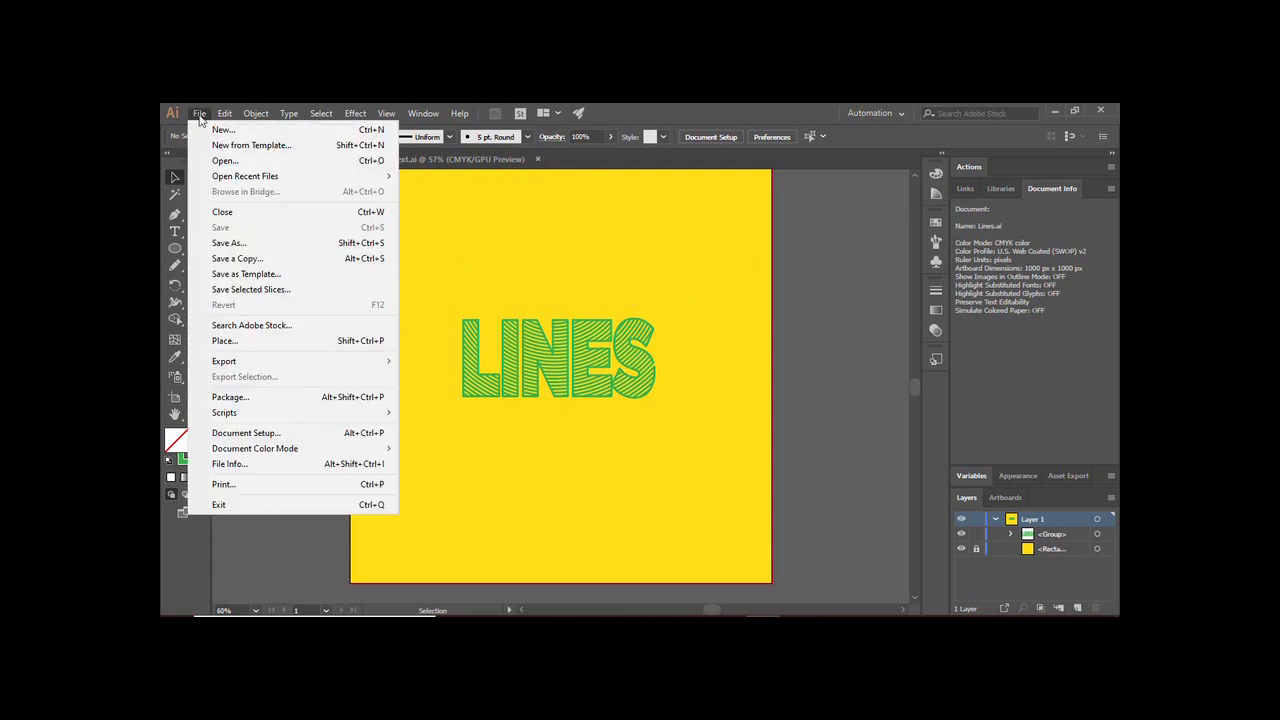
left_click(222, 130)
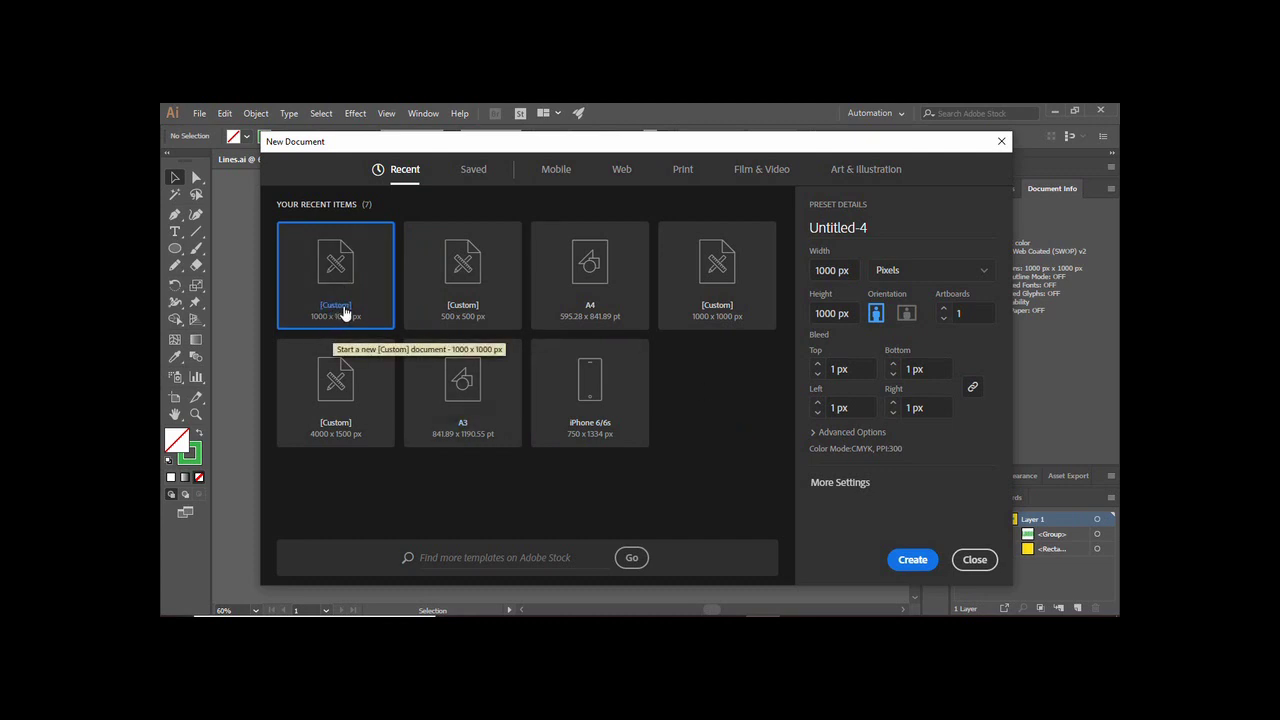
left_click_drag(876, 228, 798, 224)
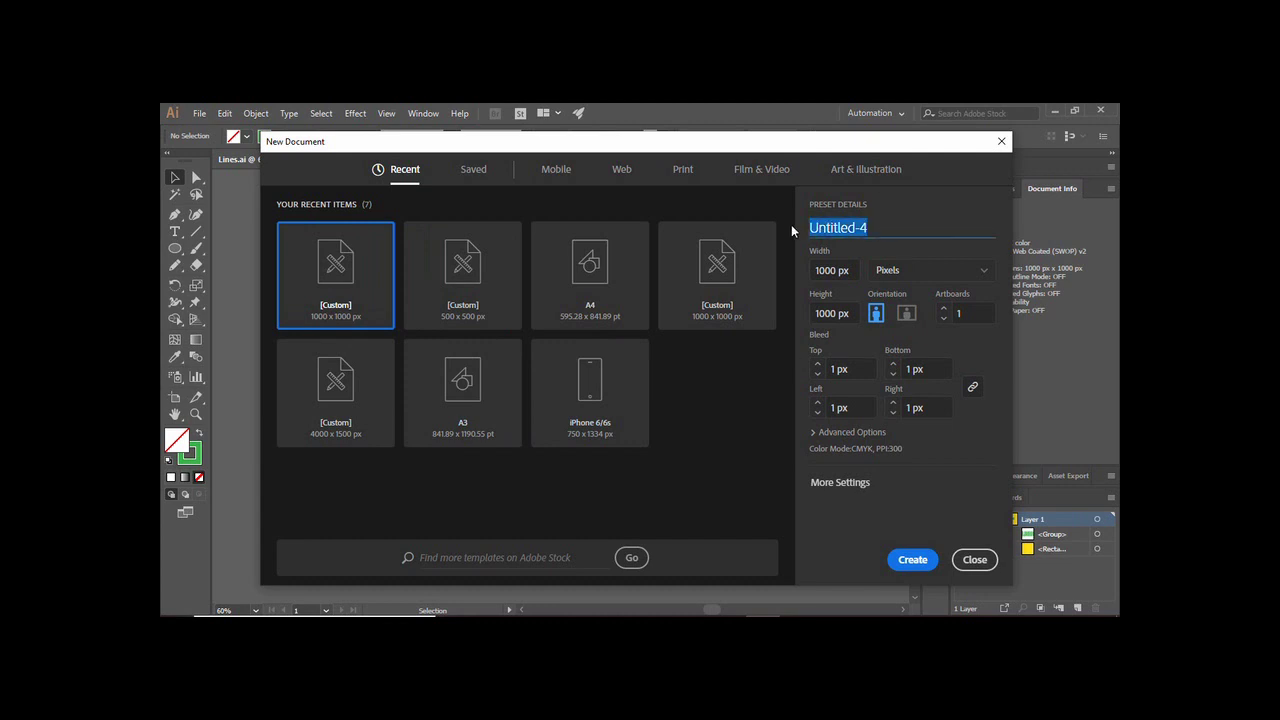
type("Lines")
key("Return")
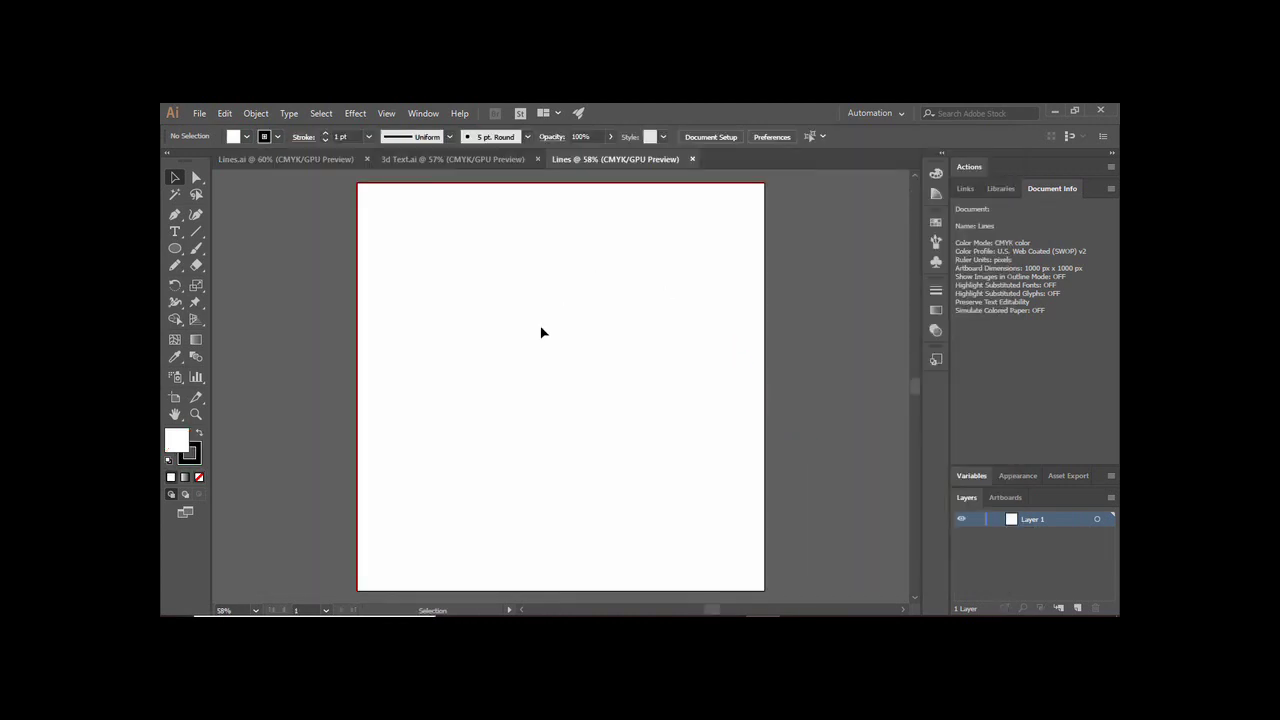
left_click(417, 112)
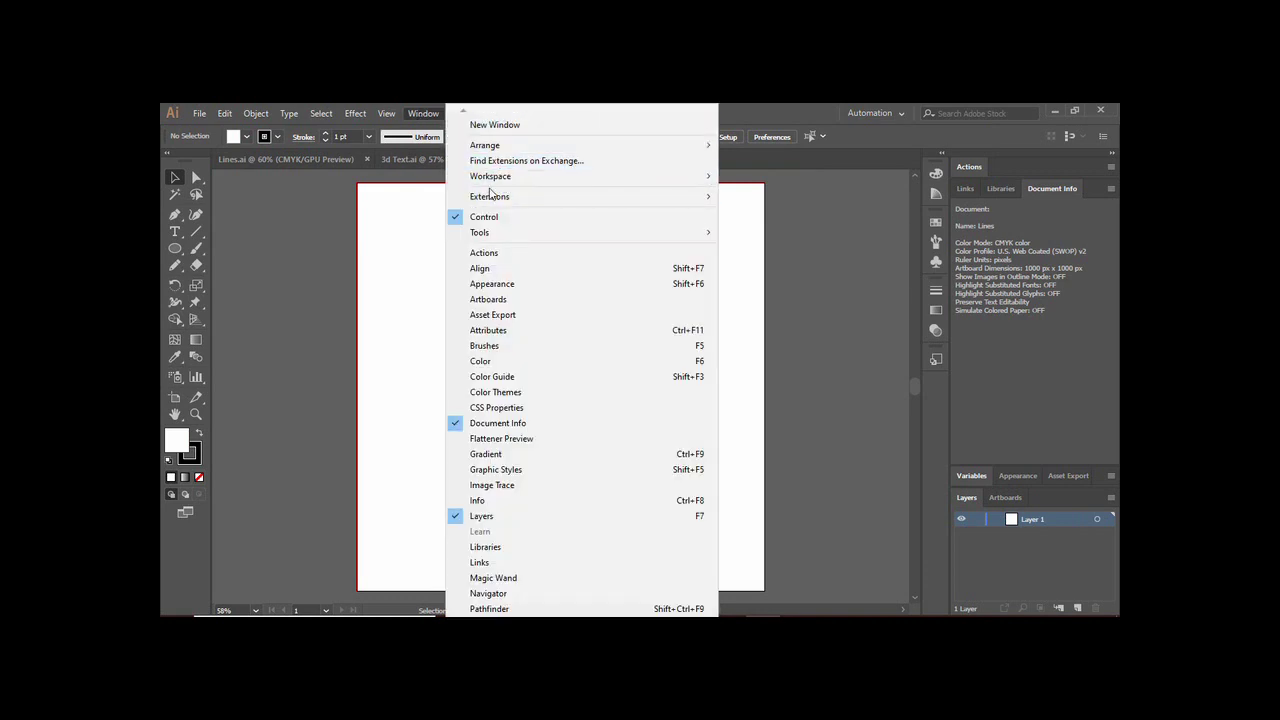
mouse_move(712, 180)
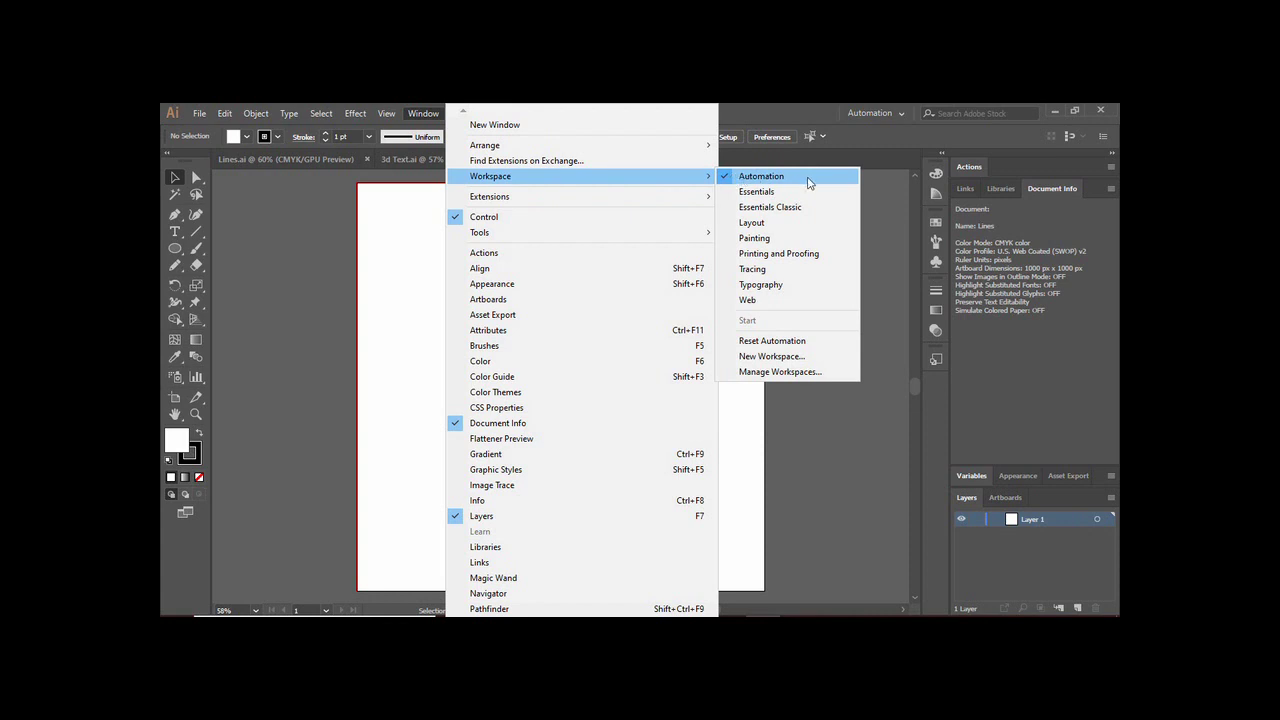
left_click(886, 226)
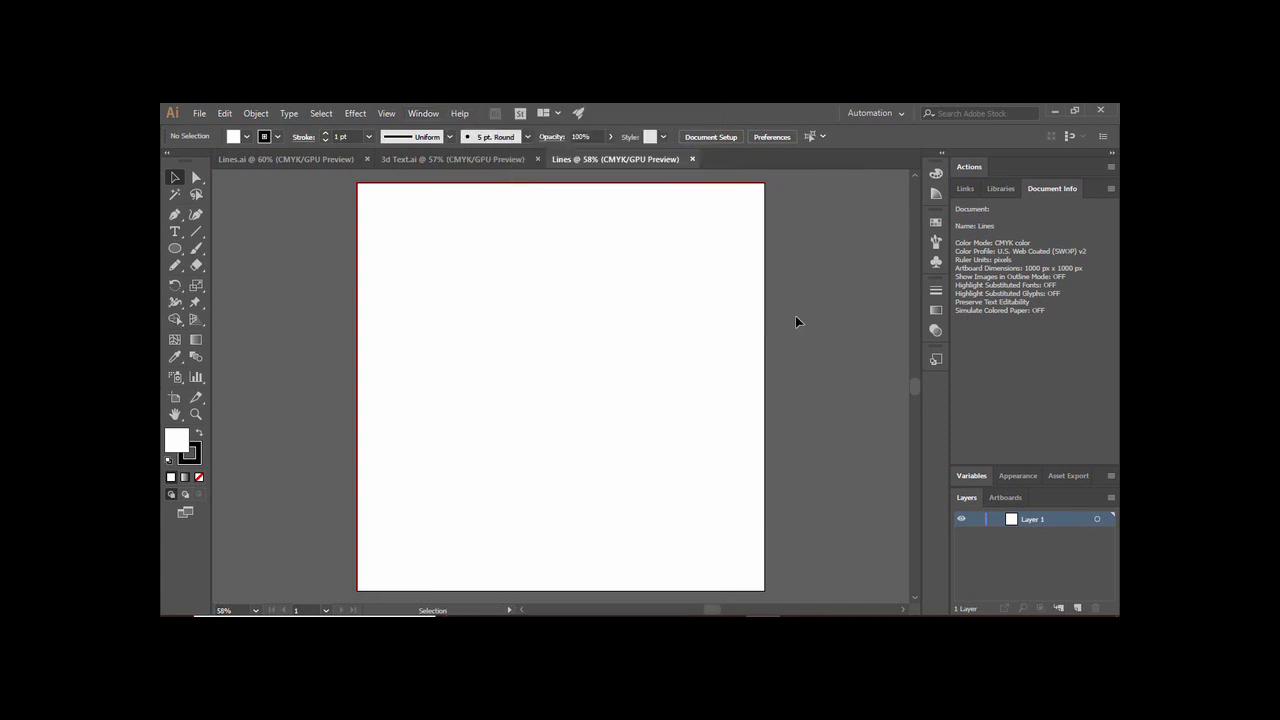
Add the text "SAMPLE" near the middle of the artboard
key("ctrl+0")
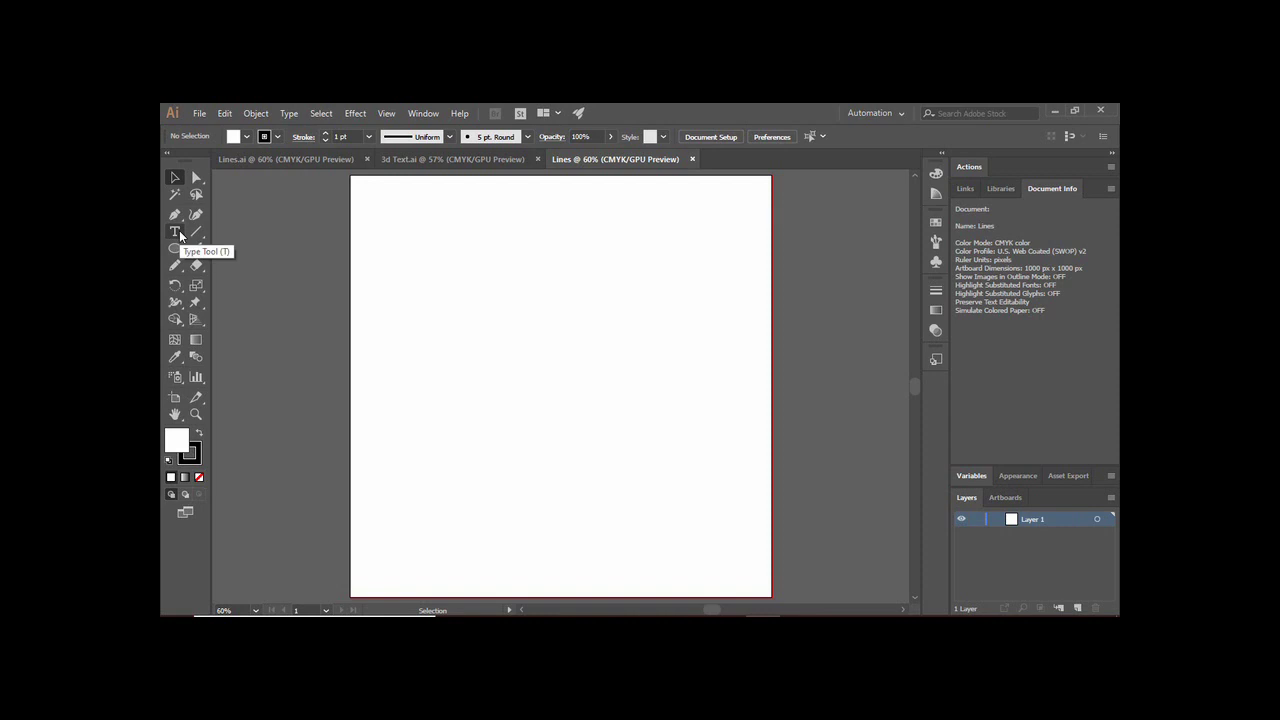
left_click(180, 233)
left_click(505, 376)
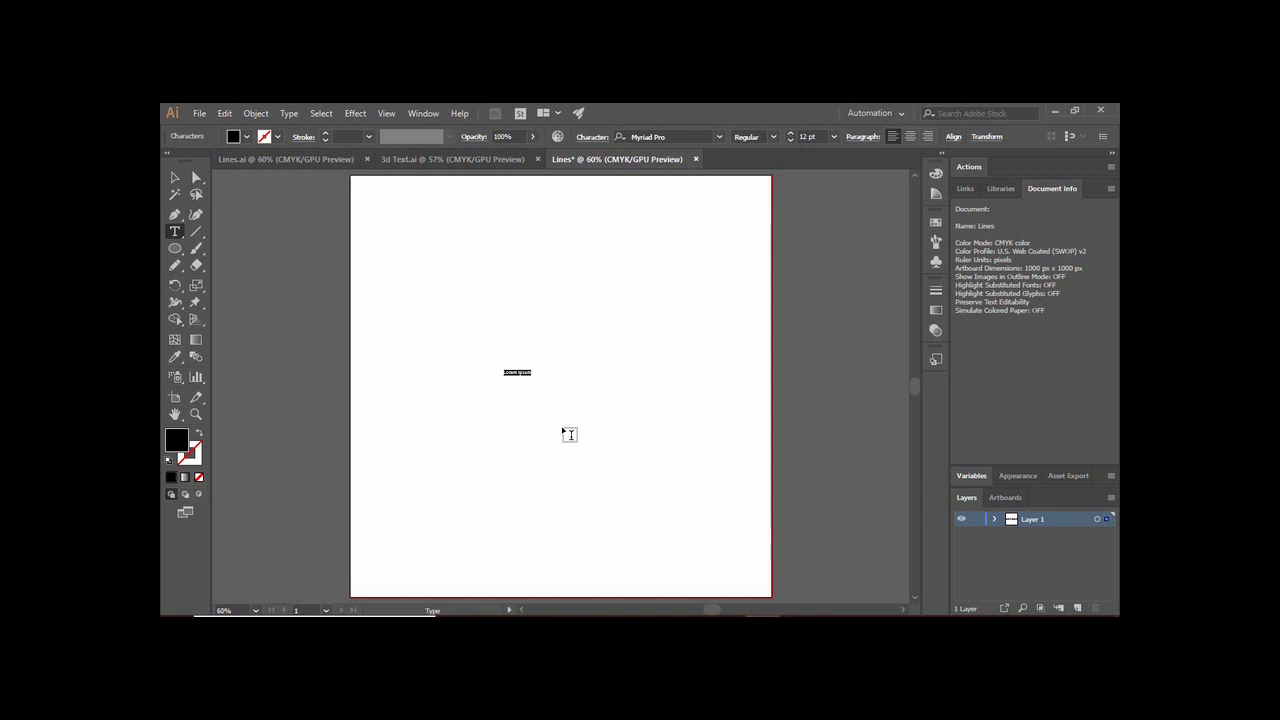
type("S")
Format the SAMPLE text in Gotham Narrow Ultra at 100 pt
left_click_drag(503, 371, 531, 371)
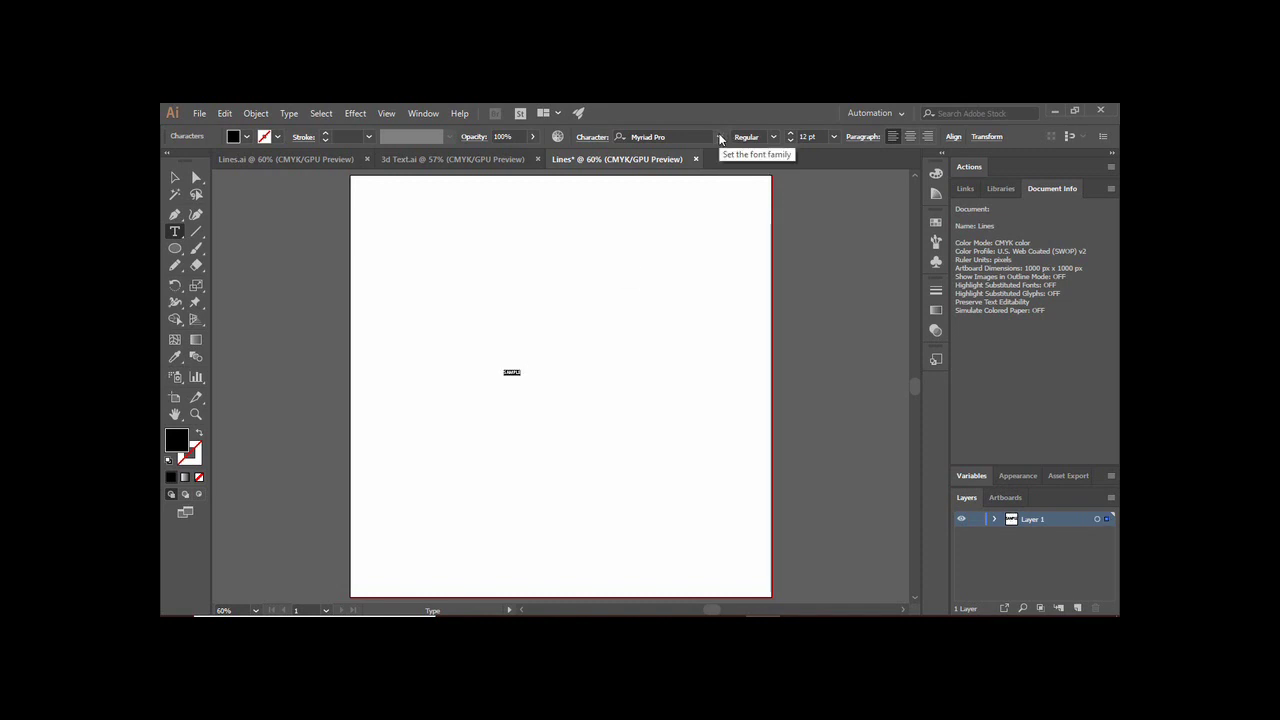
left_click(719, 138)
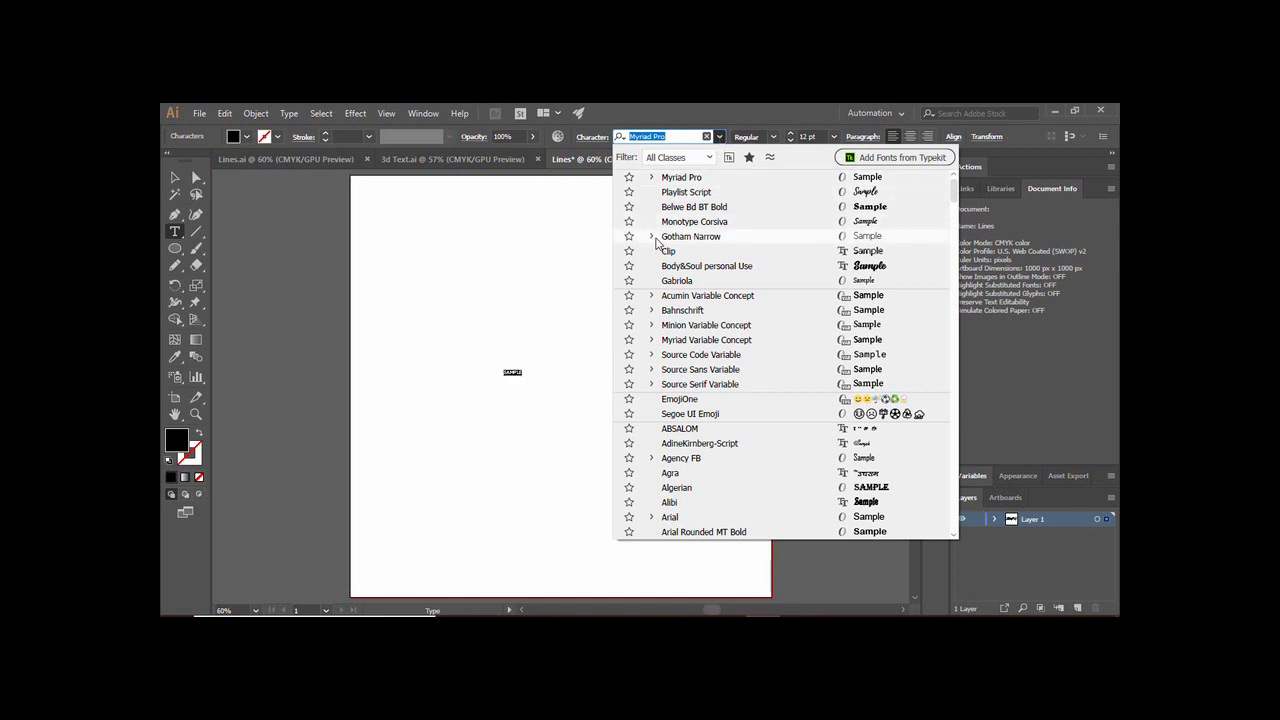
left_click(652, 237)
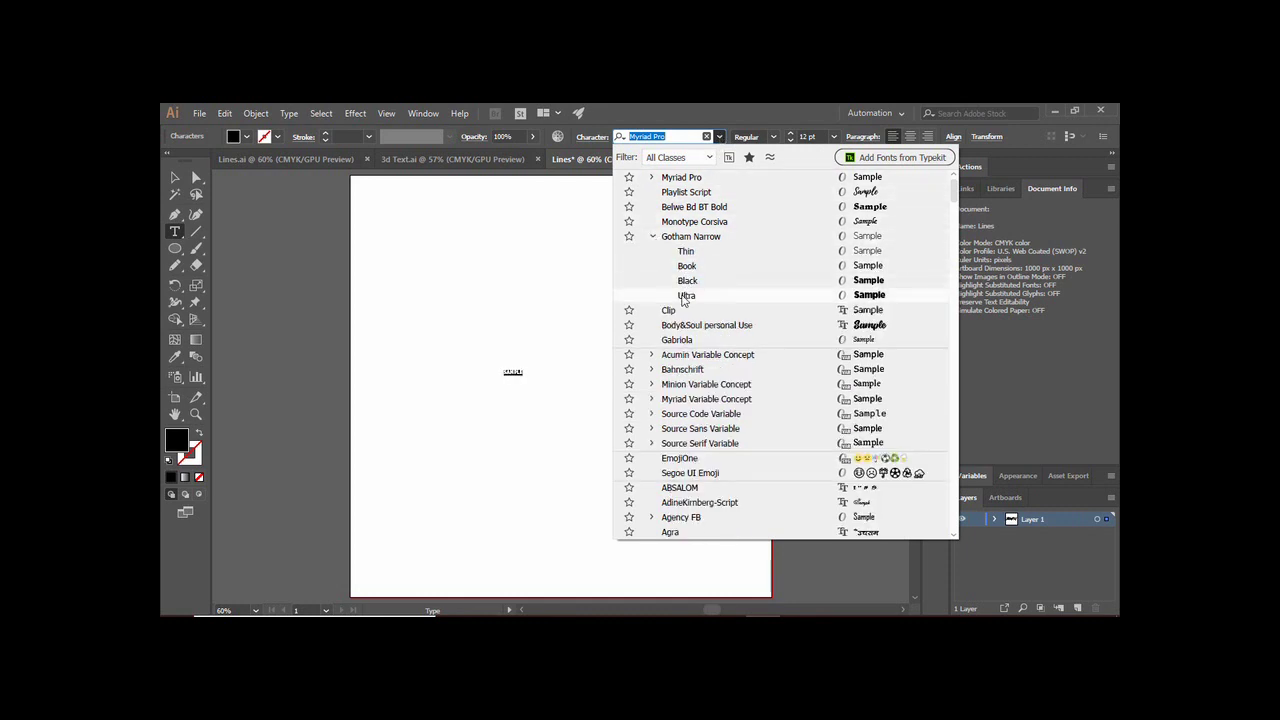
left_click(685, 296)
left_click(806, 137)
type("100")
key("Return")
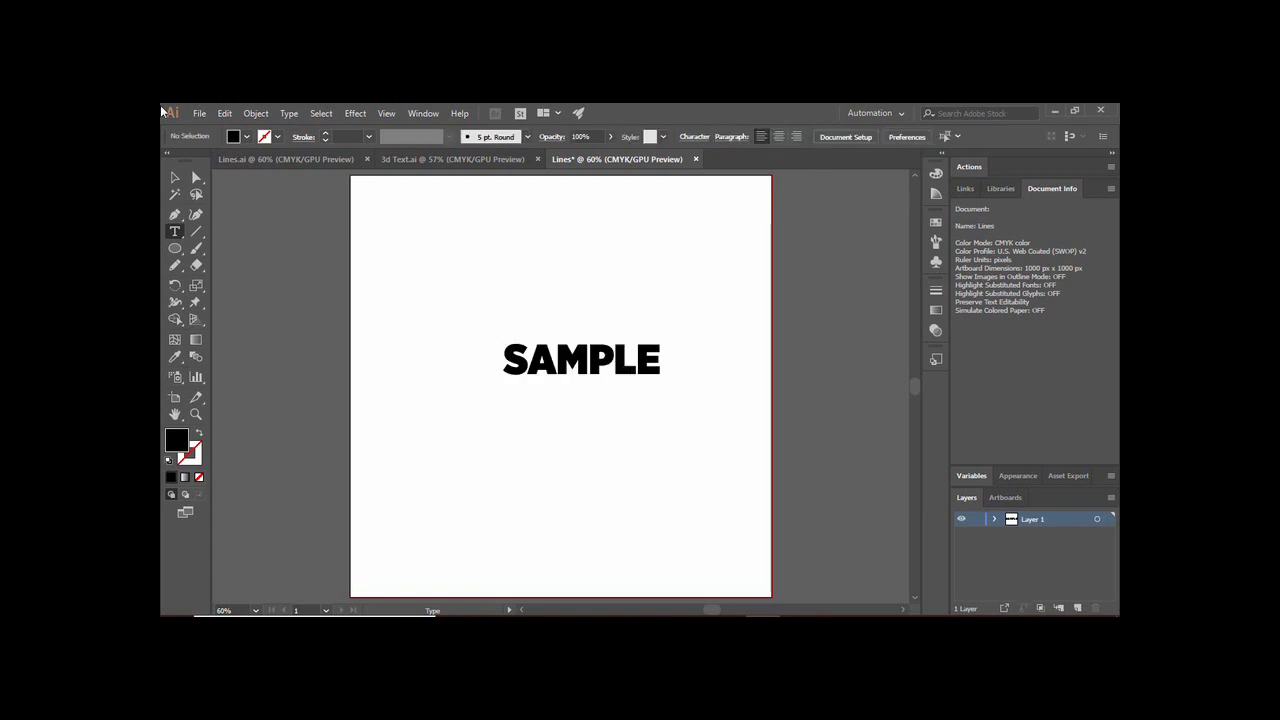
Stretch the SAMPLE text taller and enlarge it to about 215 pt near the artboard's centre
left_click(175, 177)
left_click(557, 367)
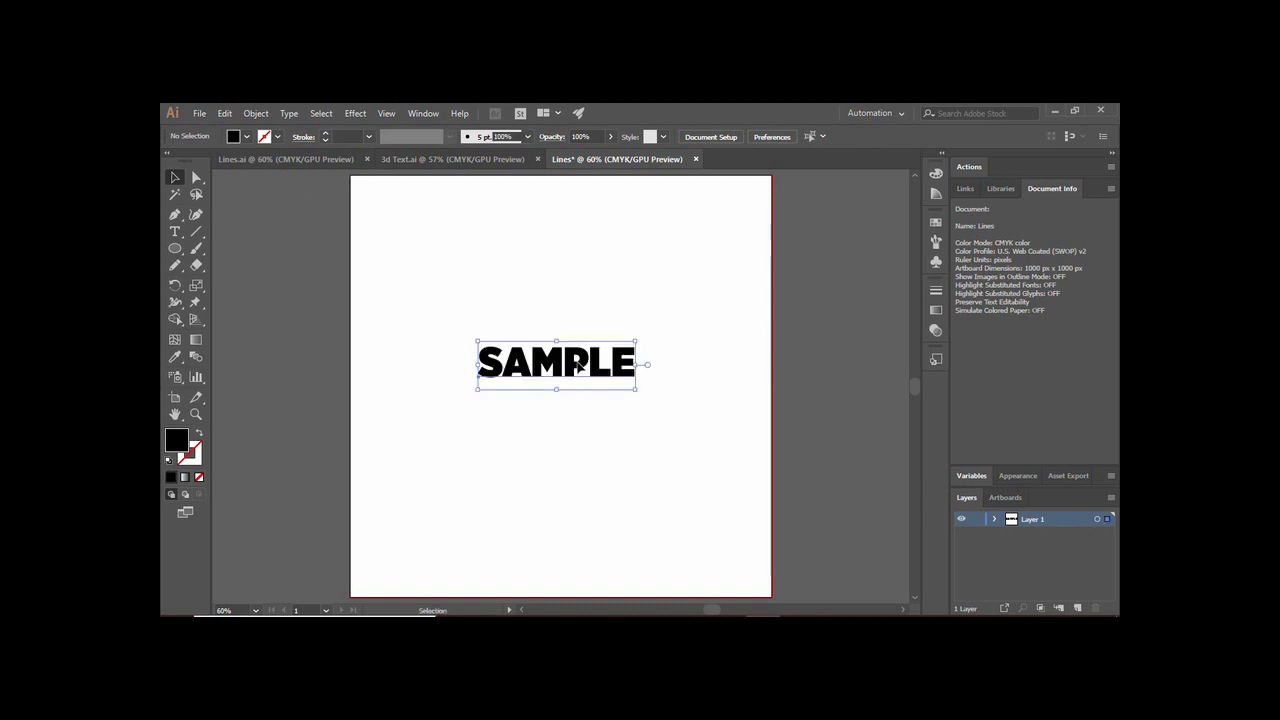
left_click_drag(557, 338, 557, 292)
left_click_drag(636, 340, 630, 370)
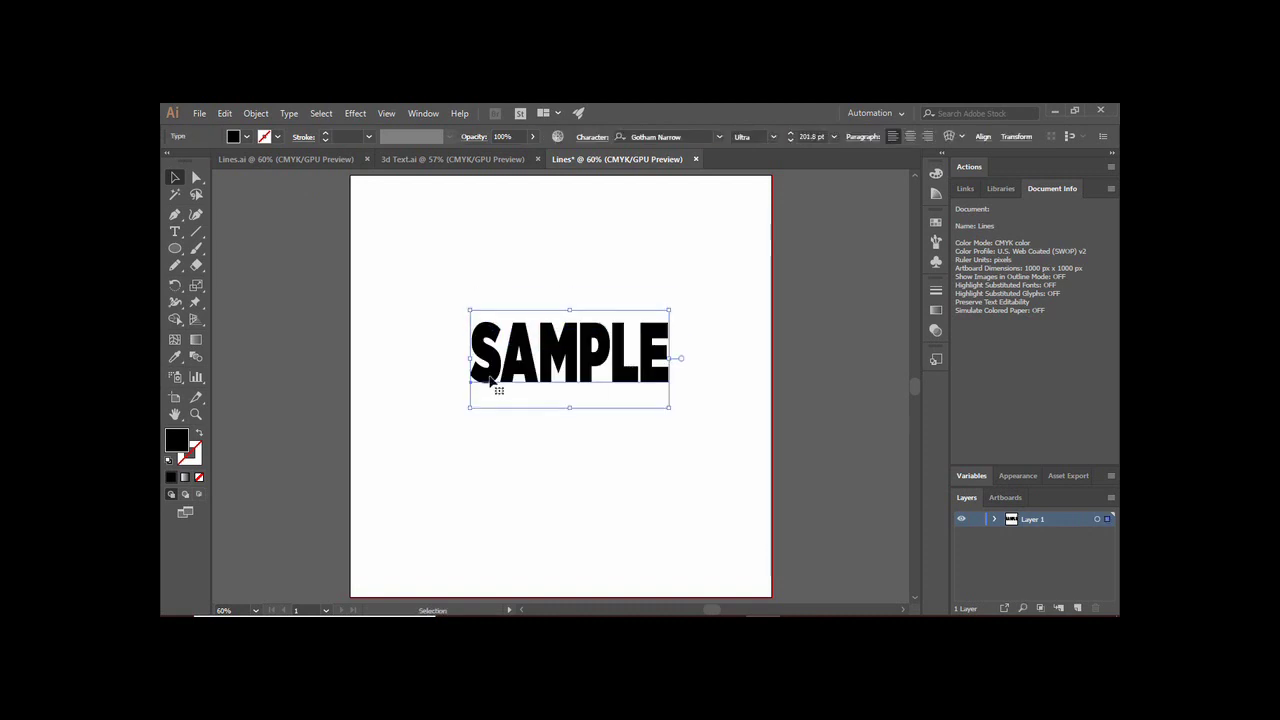
left_click_drag(468, 357, 706, 390)
Set the fill of the SAMPLE text to the green hex colour 6fe523
key("t")
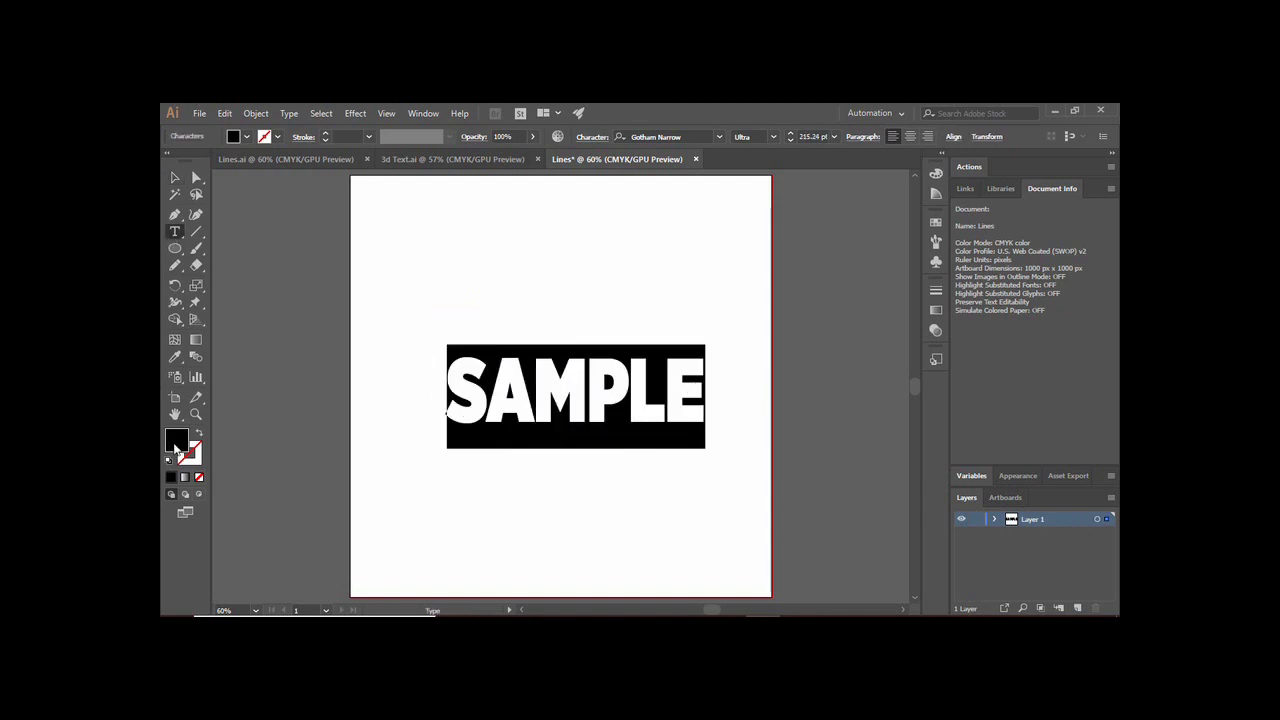
double_click(176, 445)
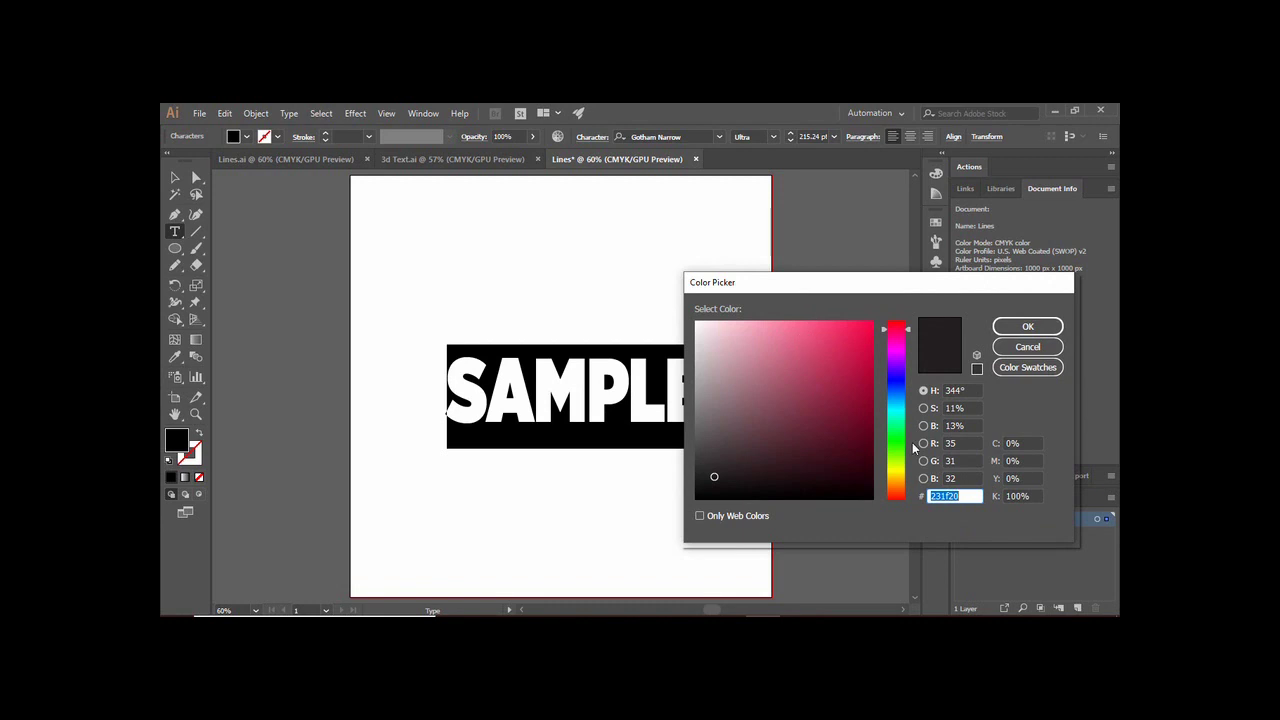
type("6fe523")
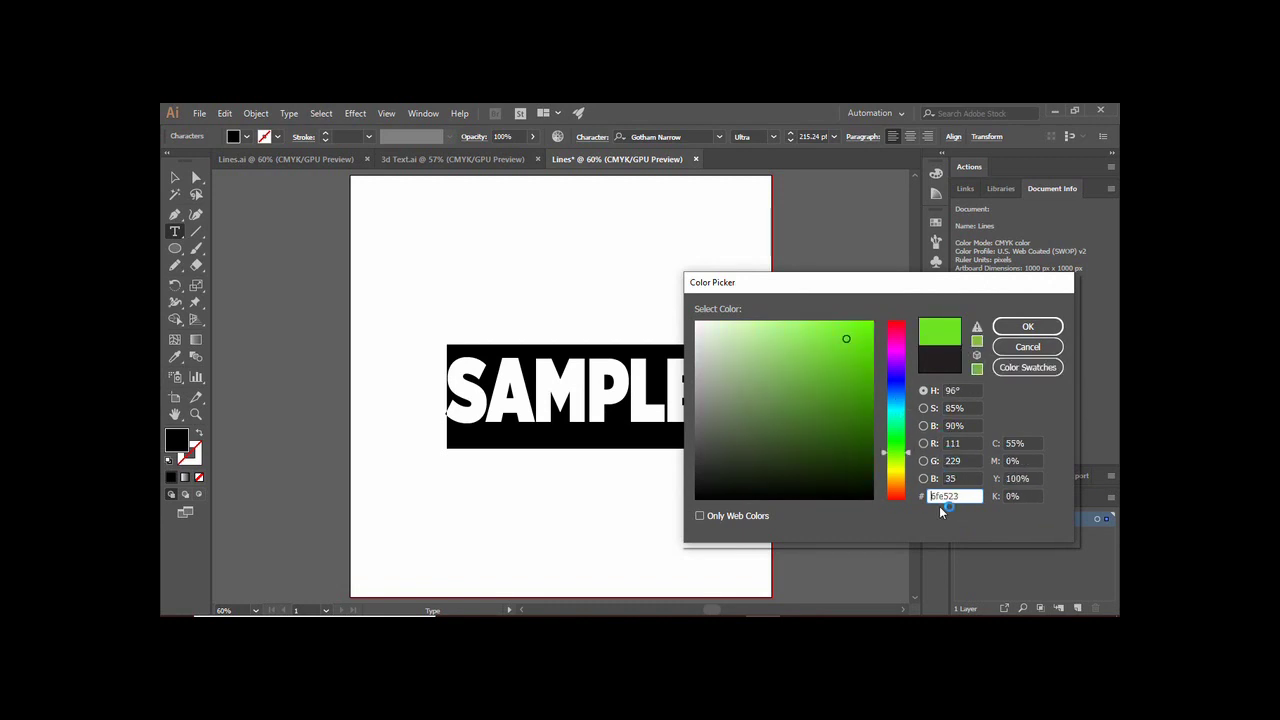
left_click(1027, 326)
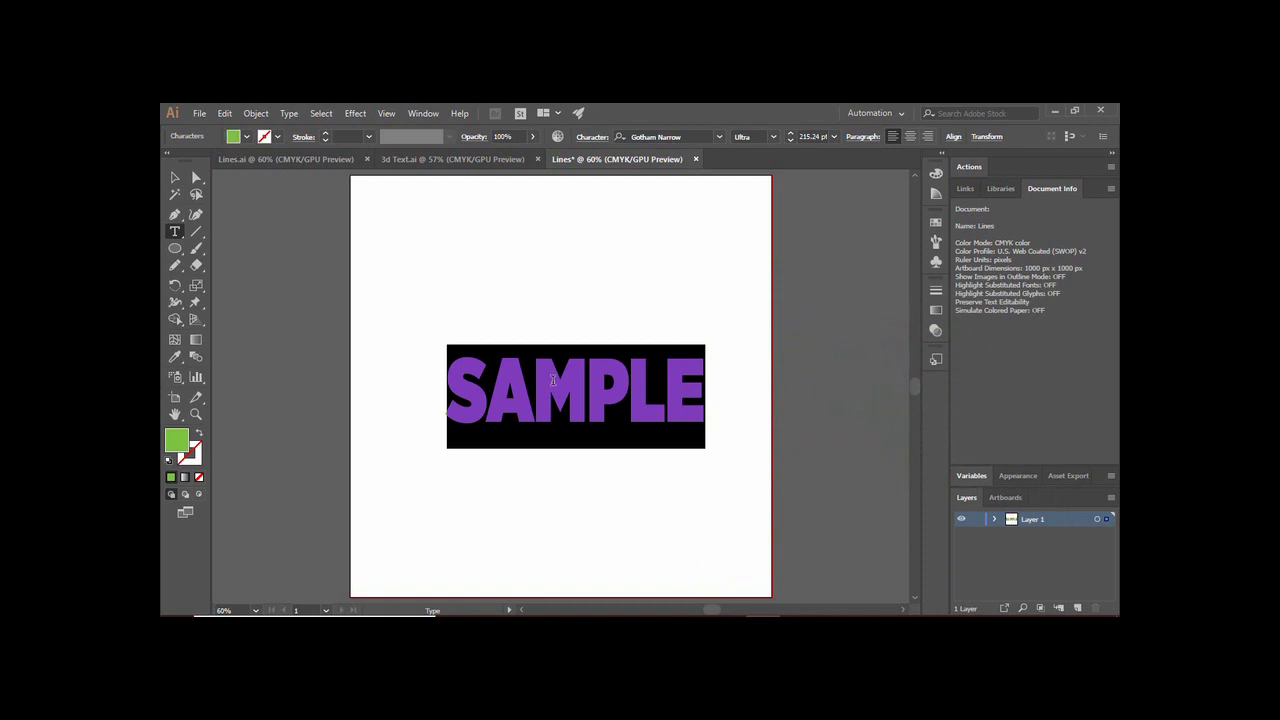
Convert the SAMPLE text to outlines and move it partly off the artboard's lower-right corner
left_click(175, 177)
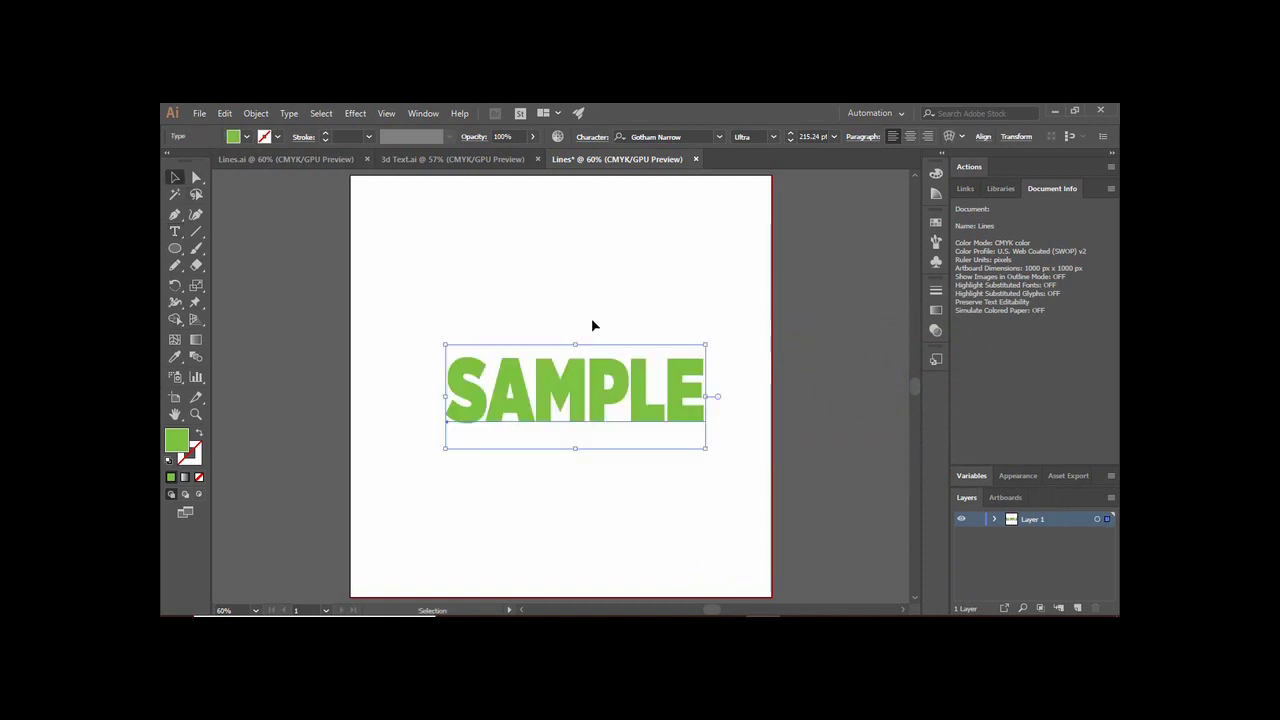
right_click(568, 390)
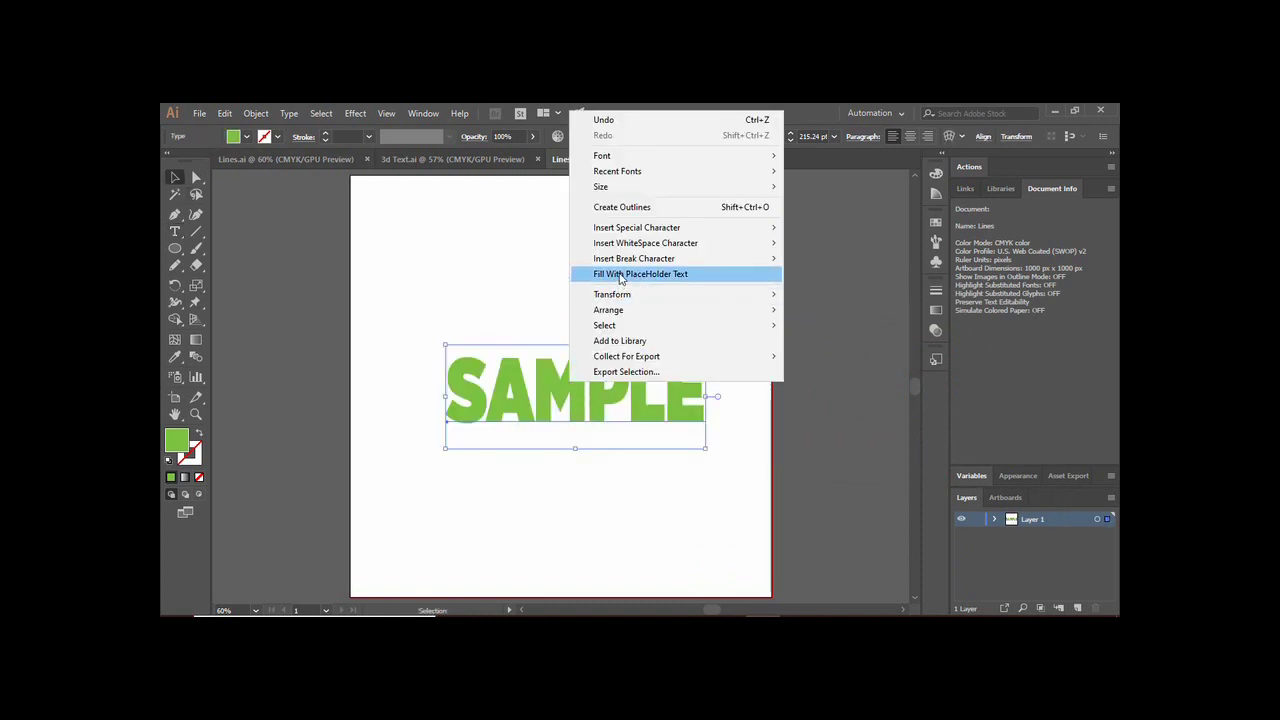
left_click(611, 208)
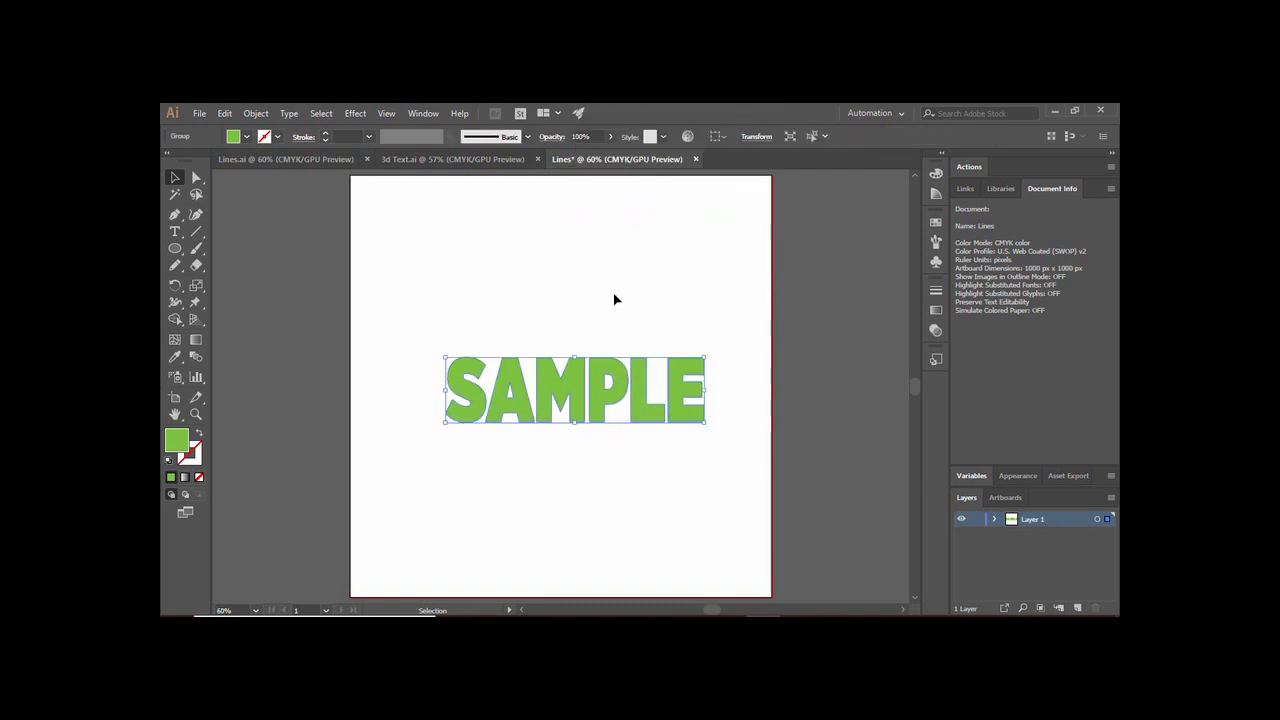
left_click(602, 416)
left_click_drag(602, 398, 872, 548)
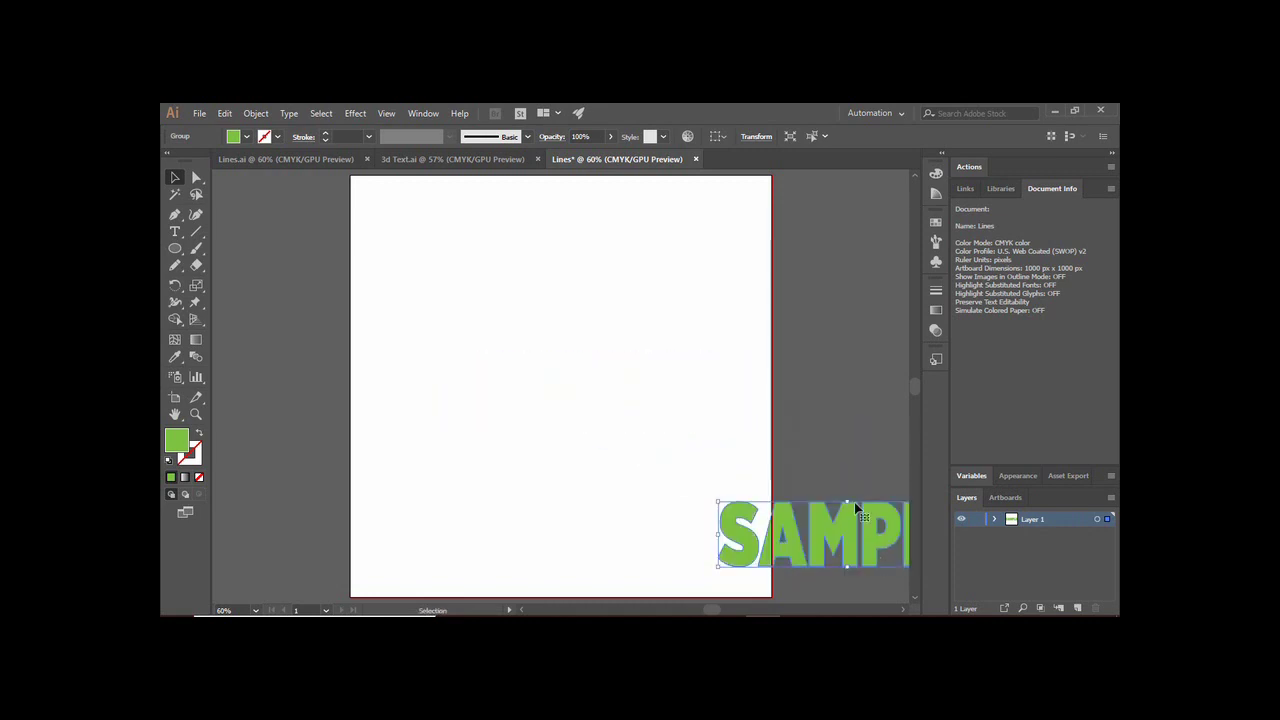
Draw a 50 x 50 px circle near the centre of the artboard with the Ellipse tool
left_click(183, 256)
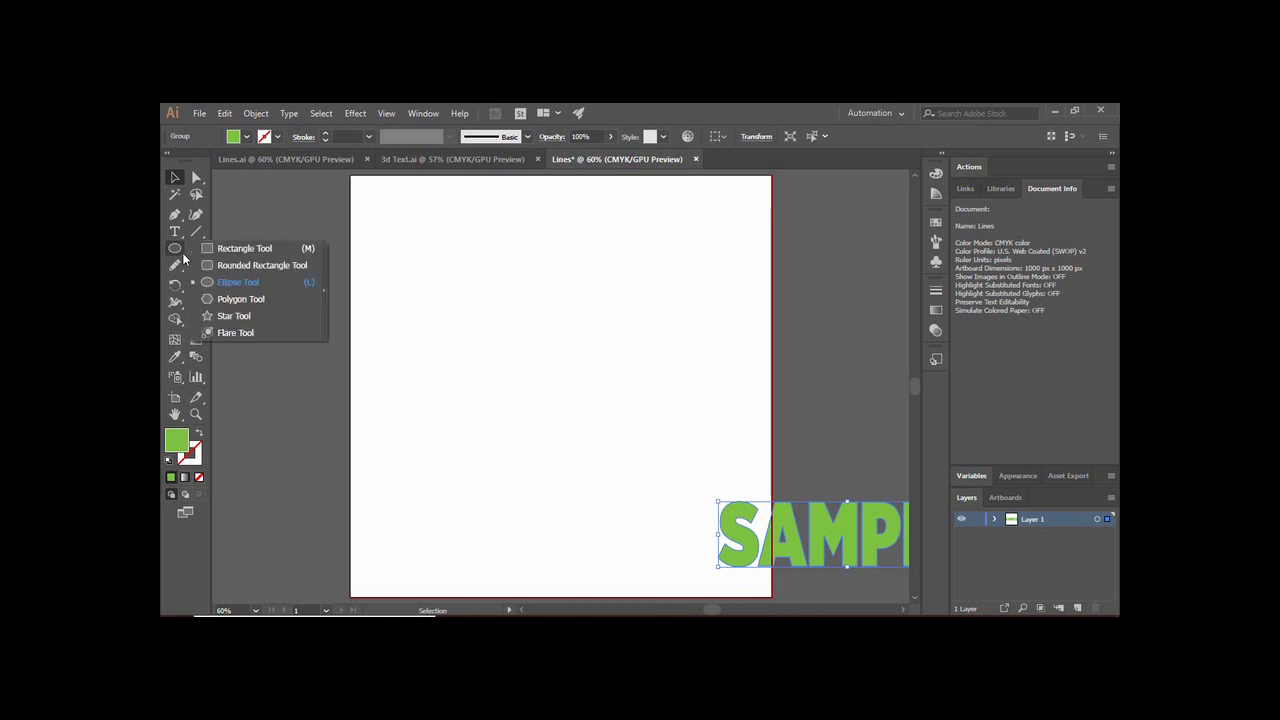
left_click(236, 287)
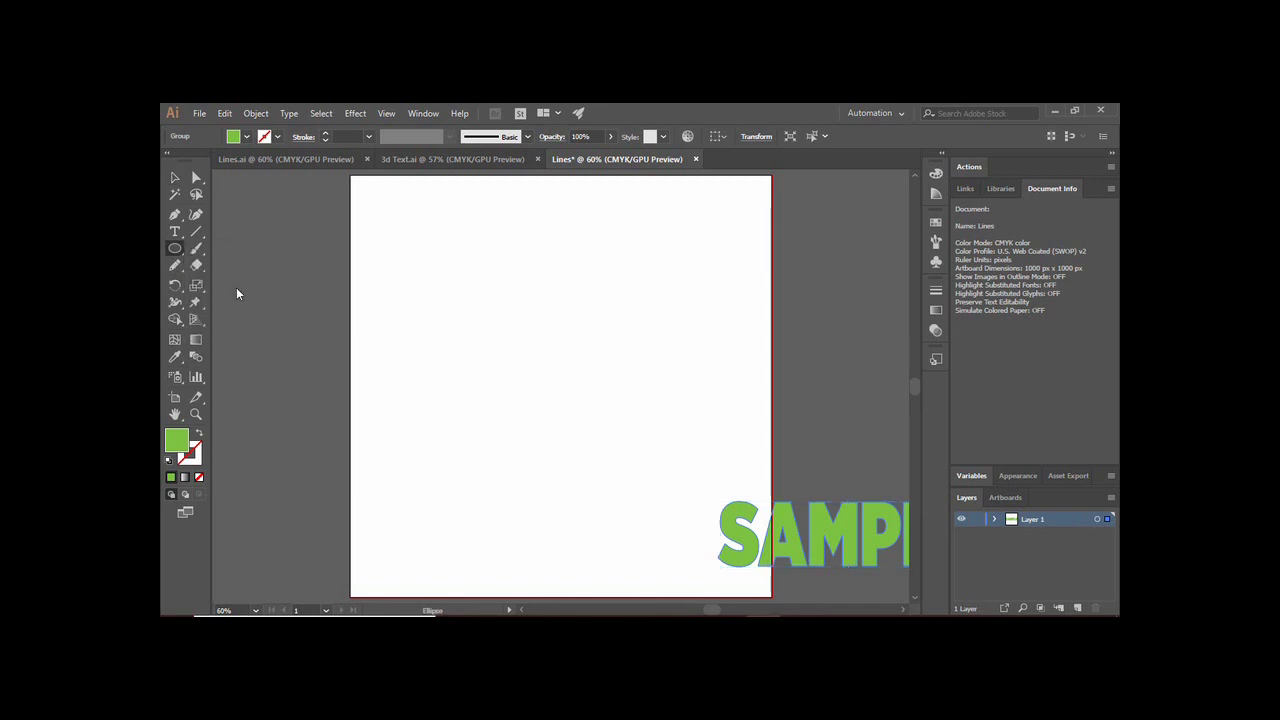
left_click(556, 359)
type("50")
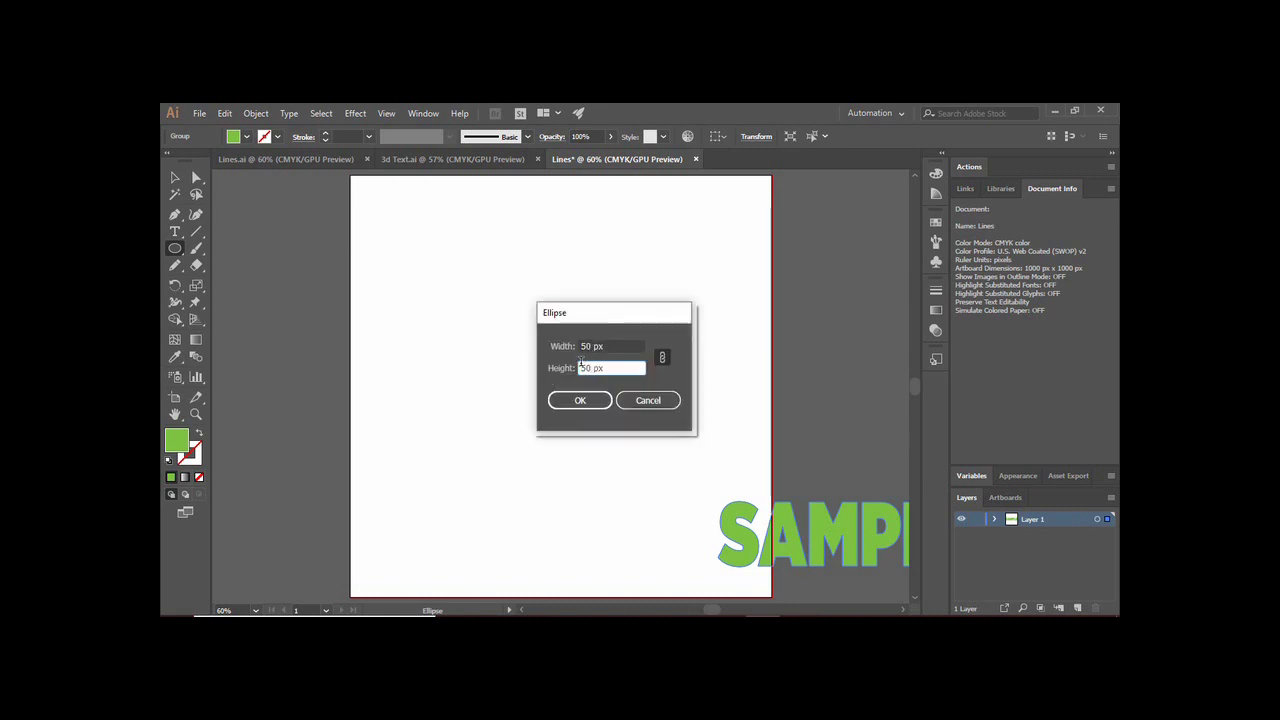
left_click(579, 400)
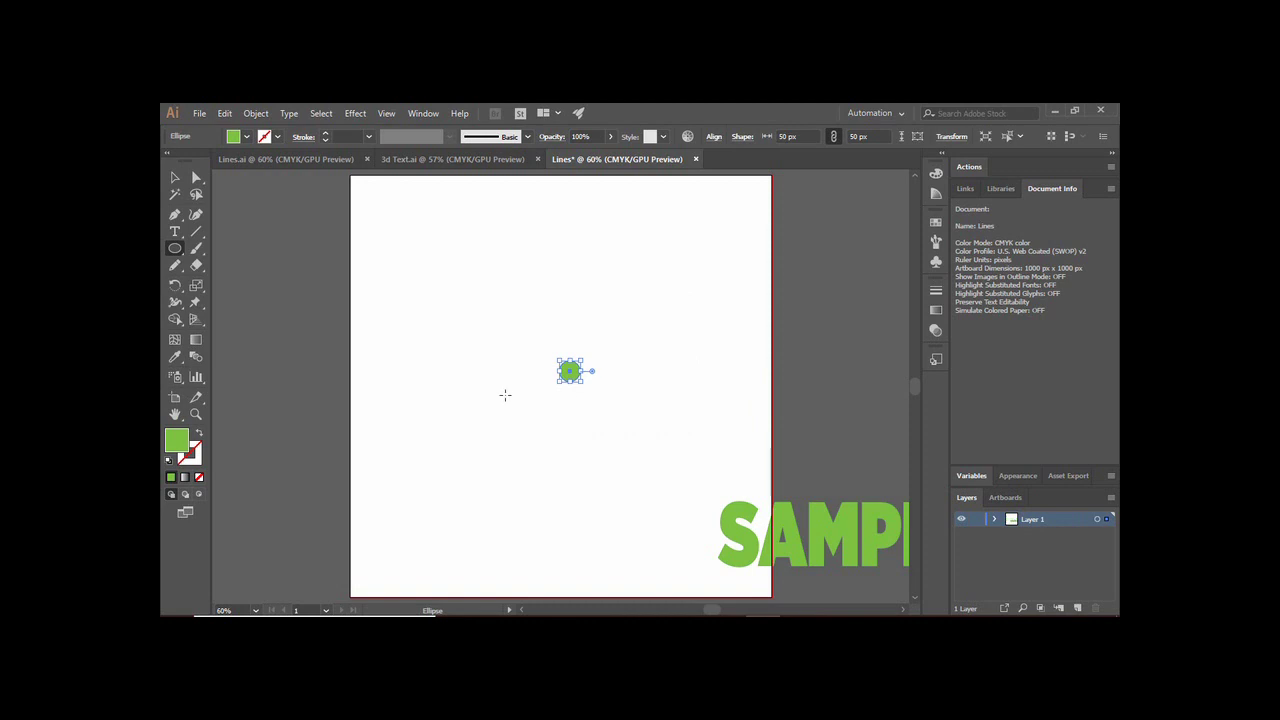
Give the small circle no fill and a black 3 pt stroke
left_click(201, 431)
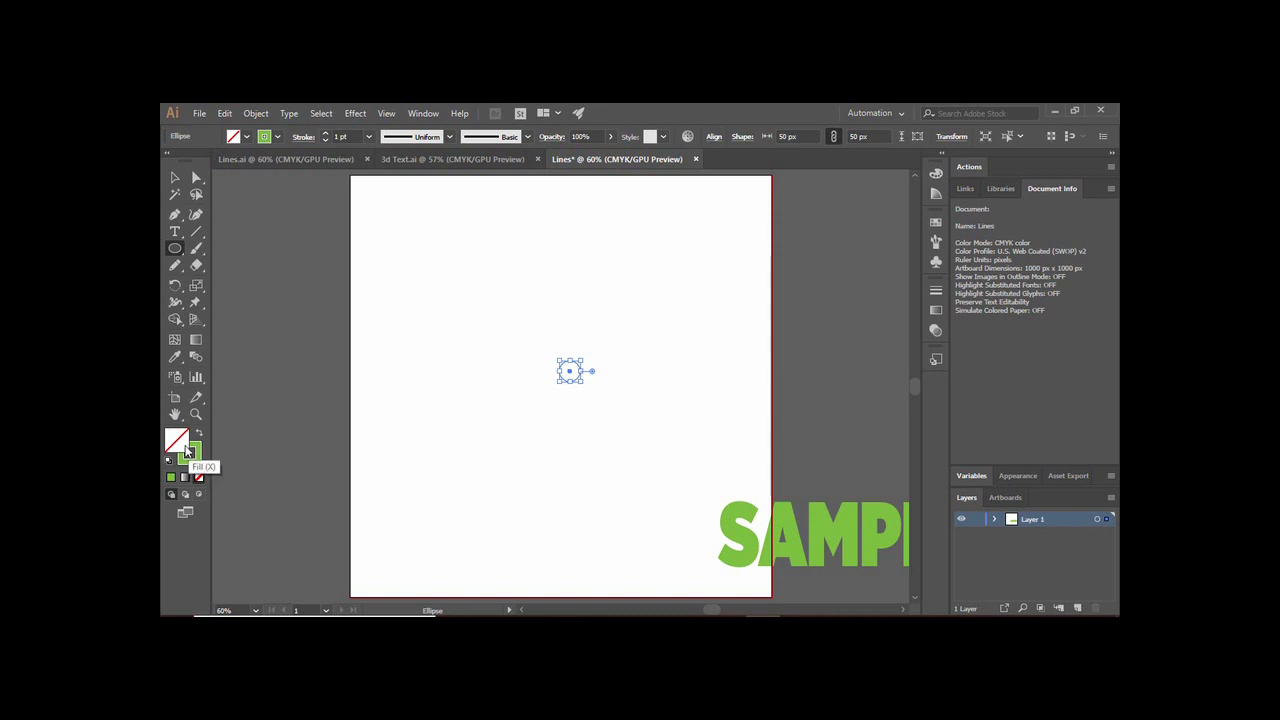
left_click(277, 139)
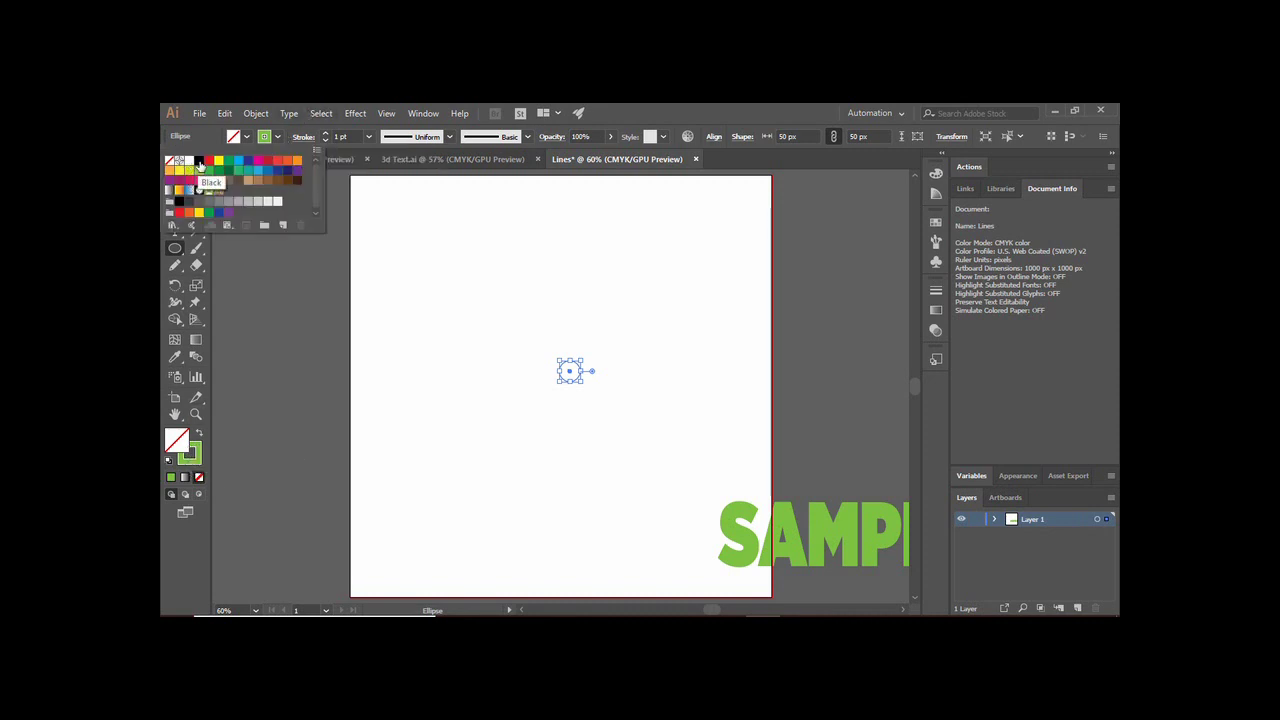
left_click(200, 166)
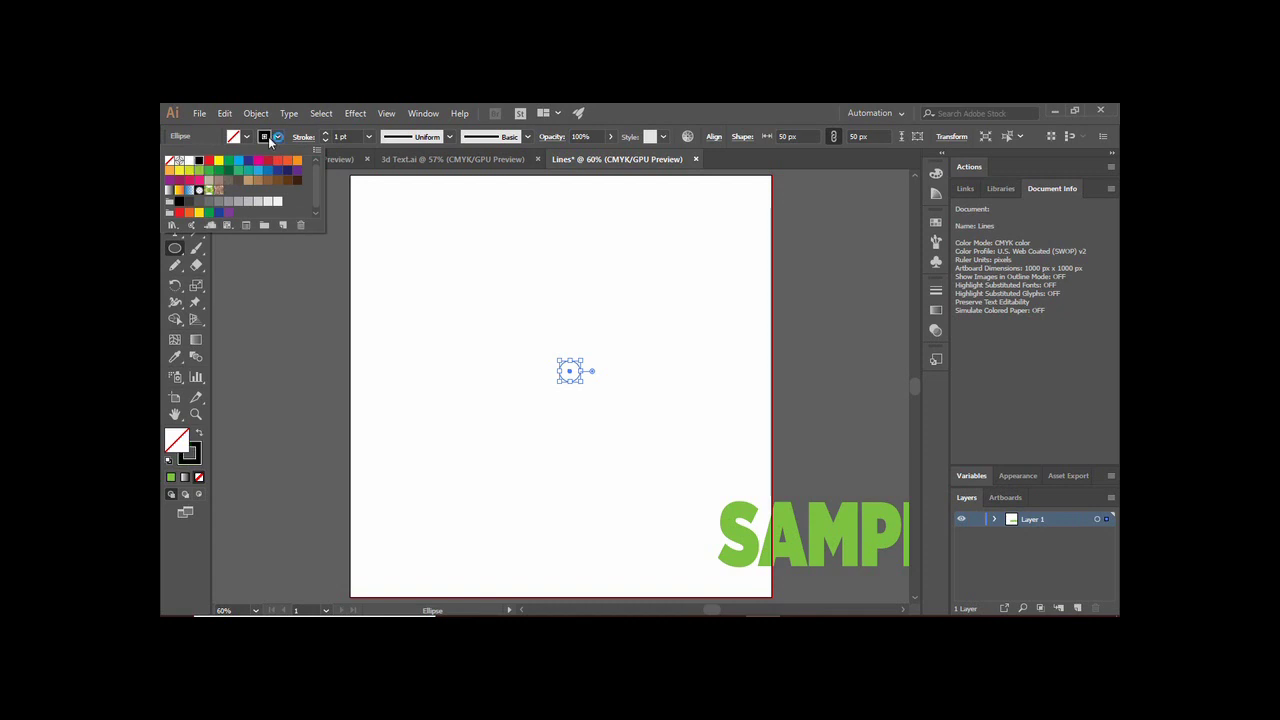
left_click(326, 133)
left_click(326, 133)
left_click(175, 178)
left_click(464, 296)
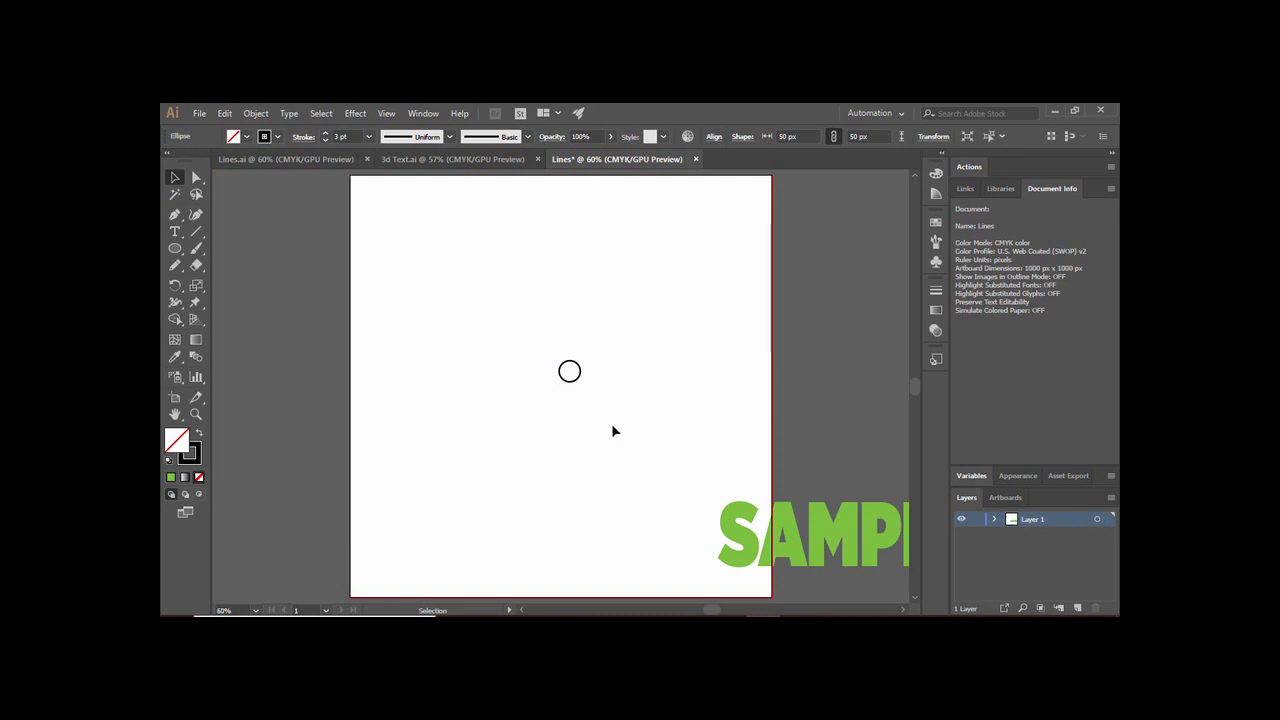
Duplicate the small circle in place and scale the copy proportionally from its centre to about 857 px wide
left_click_drag(535, 350, 614, 423)
key("a")
key("v")
key("ctrl")
key("v")
left_click_drag(583, 382, 586, 385)
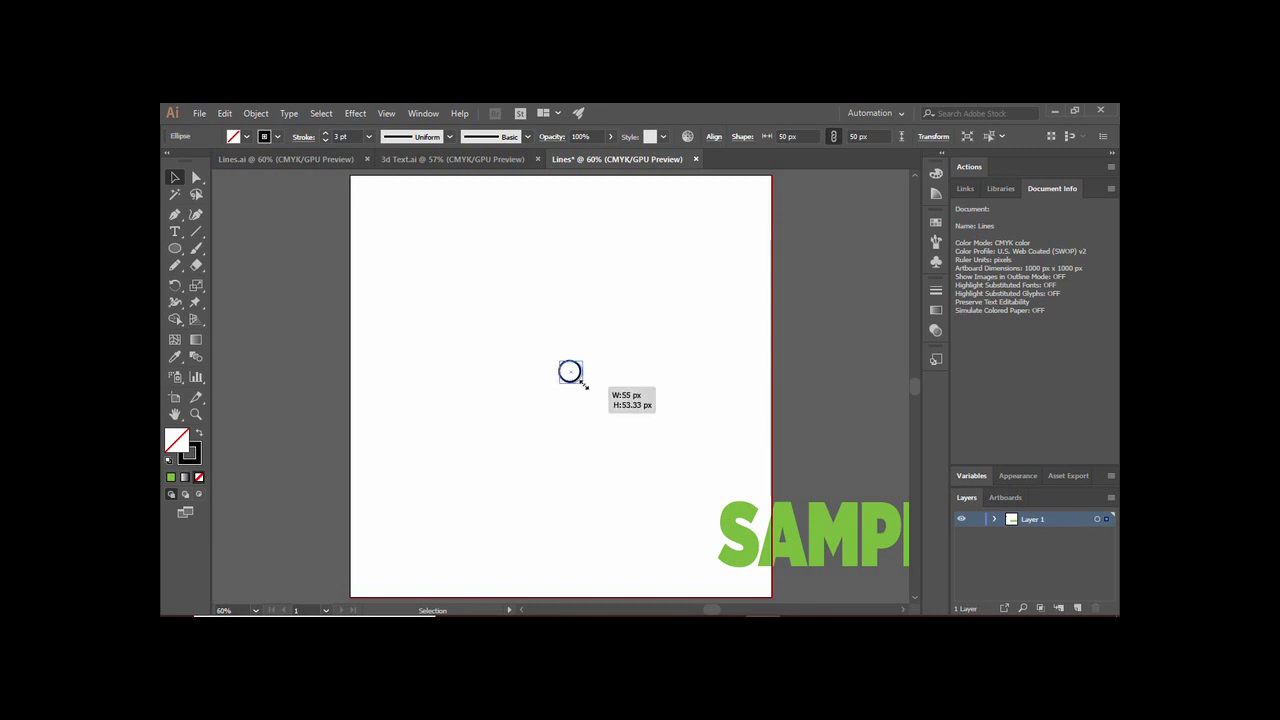
left_click_drag(586, 385, 752, 551)
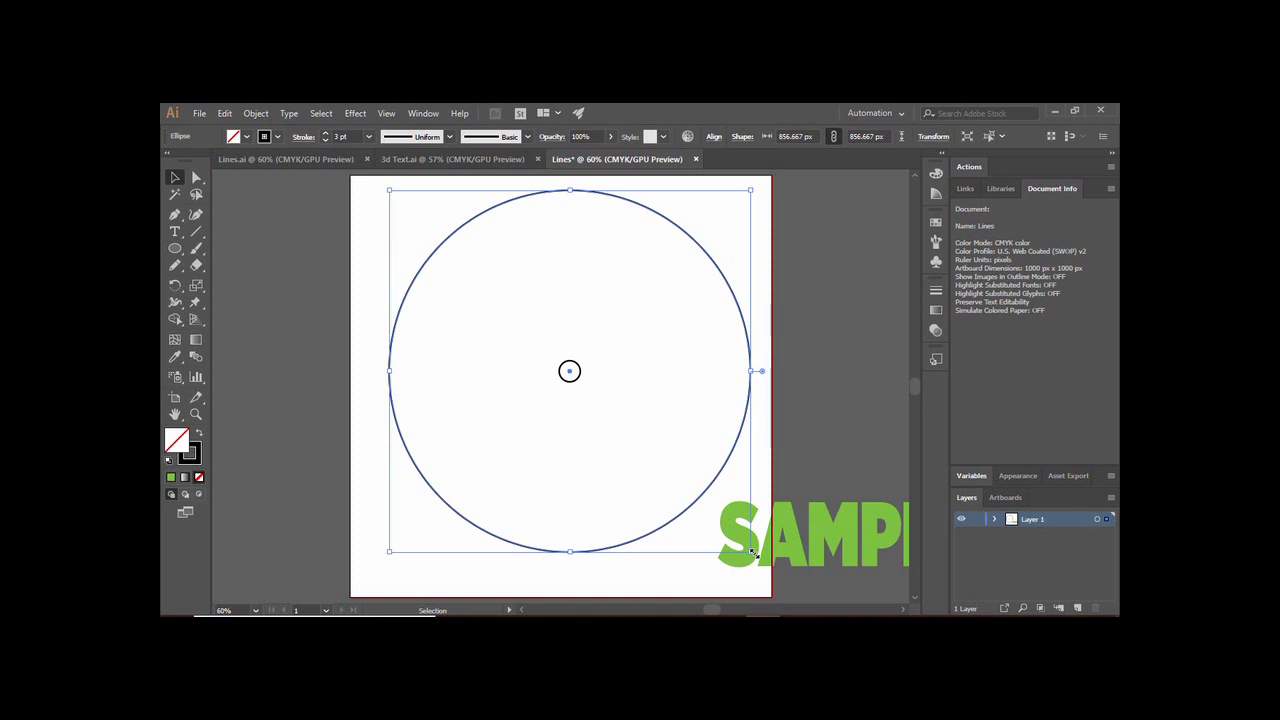
left_click(757, 260)
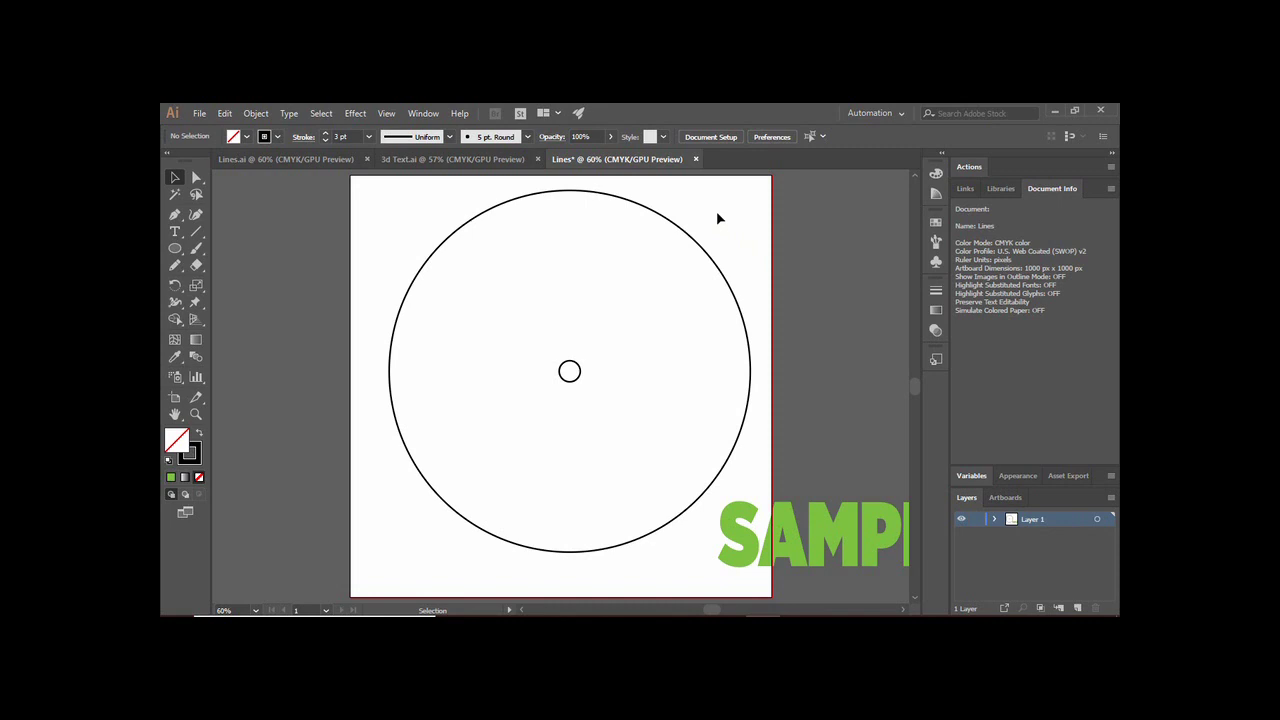
Set the stroke weight of both the small and the large circle to 1 pt
left_click_drag(717, 213, 503, 430)
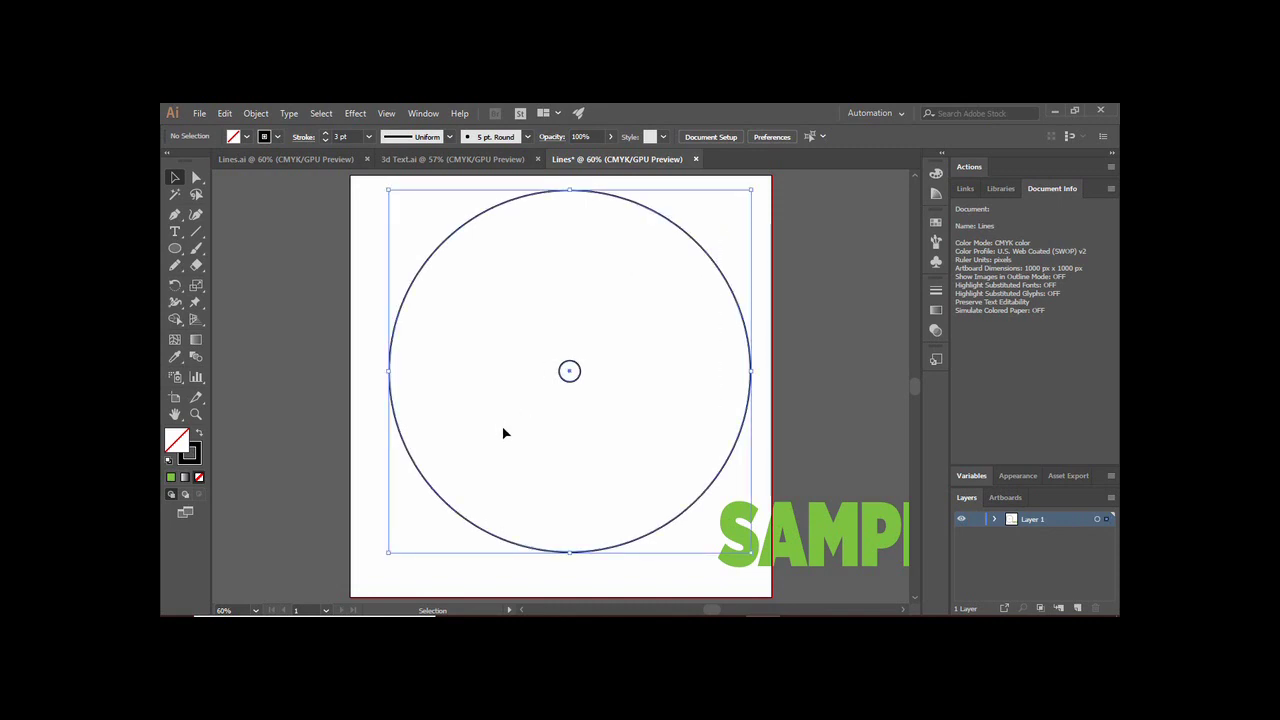
left_click(324, 140)
left_click(324, 140)
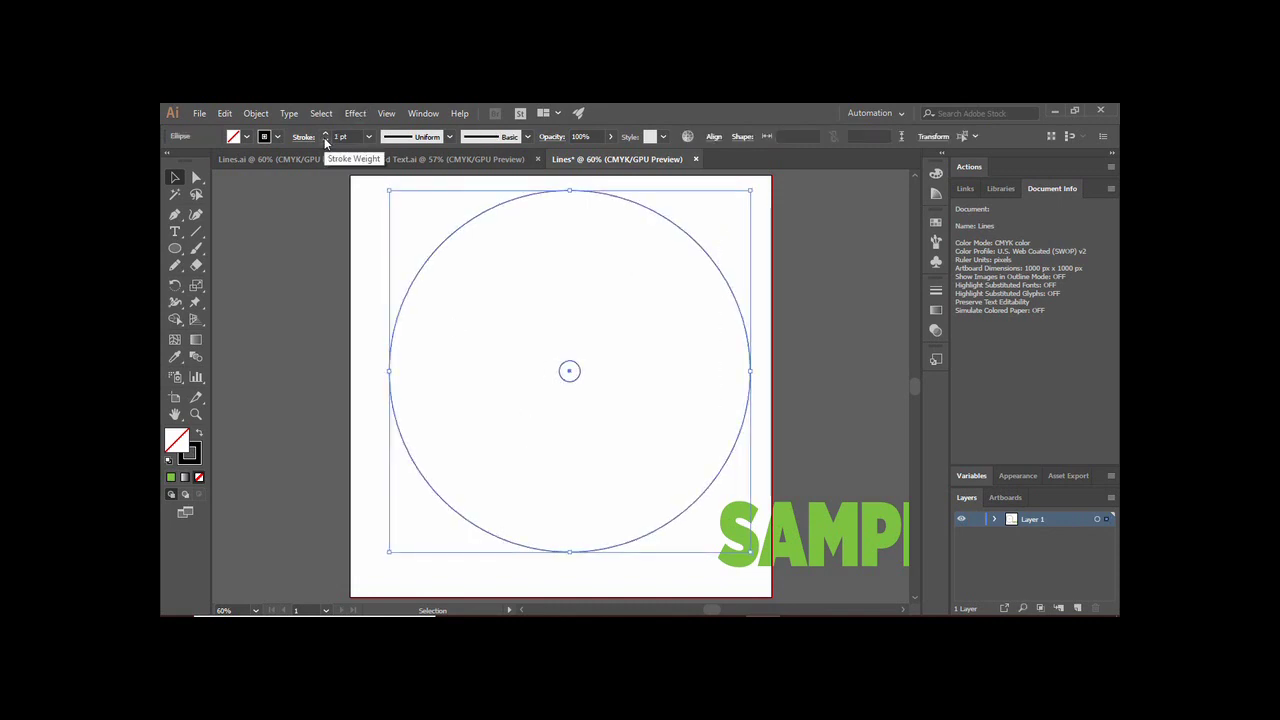
Make a blend between the small centre circle and the large outer circle
left_click(371, 190)
left_click_drag(424, 232, 573, 383)
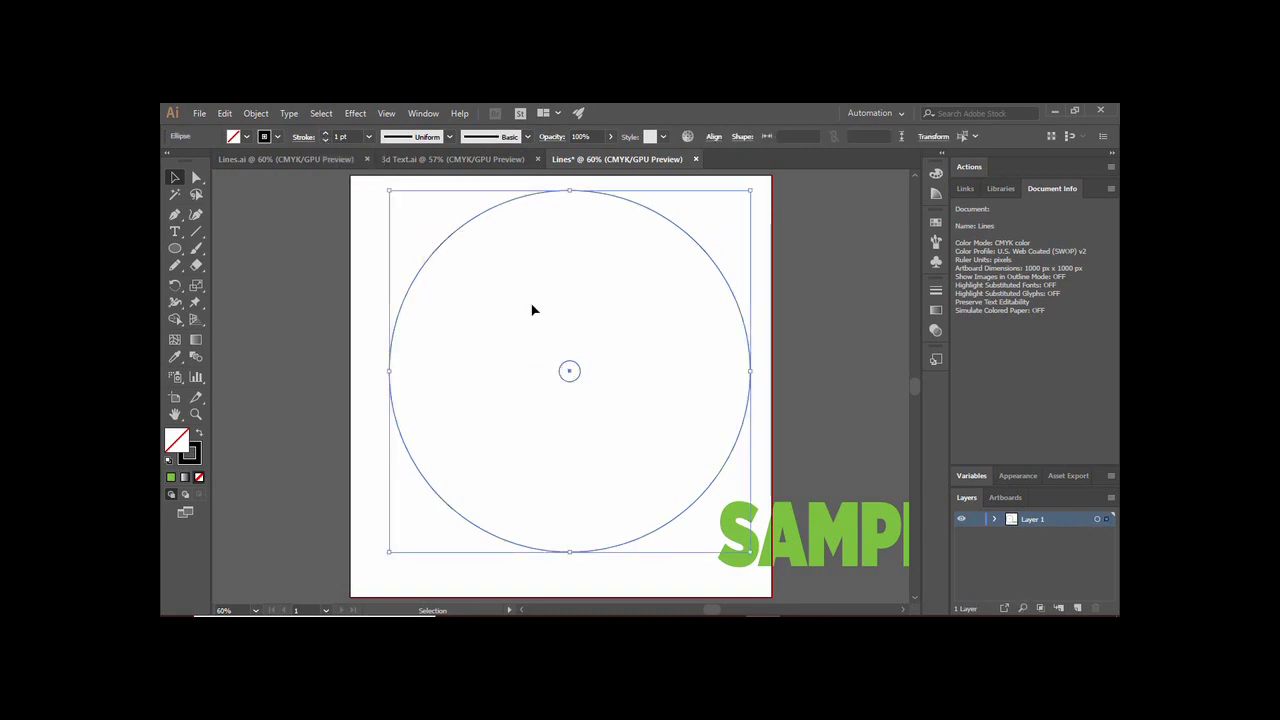
left_click(254, 115)
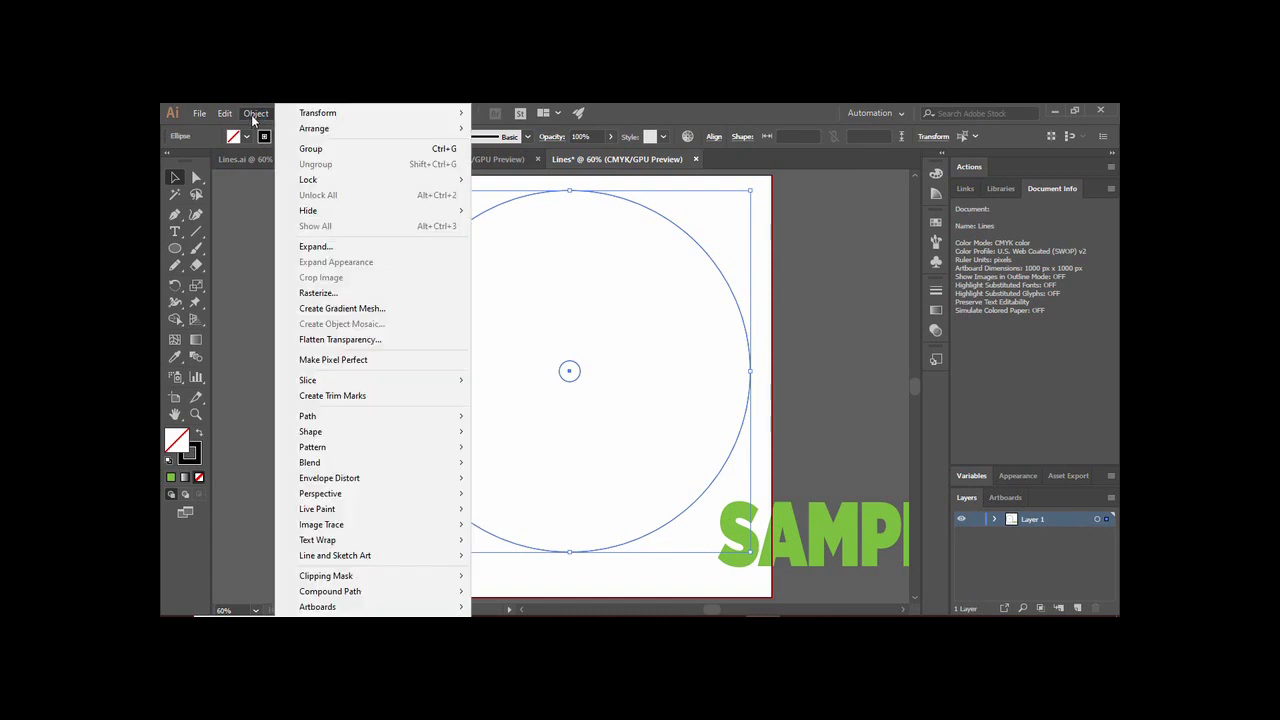
mouse_move(343, 466)
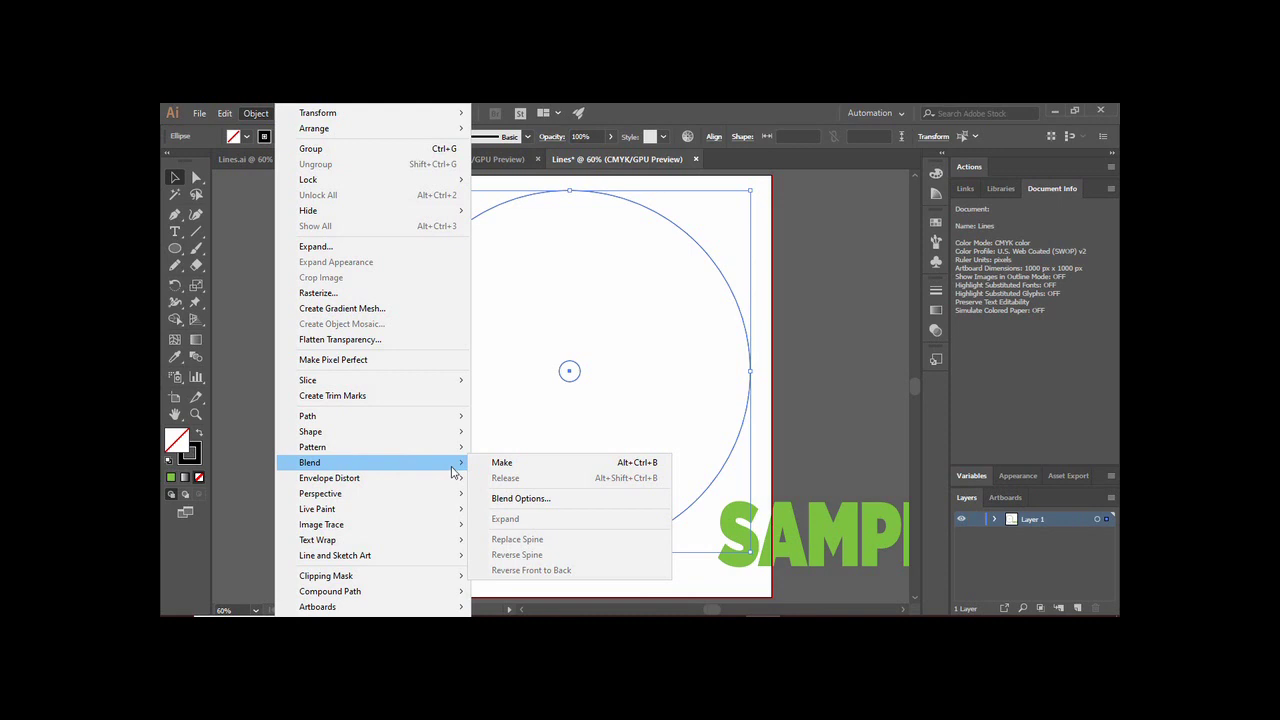
left_click(504, 465)
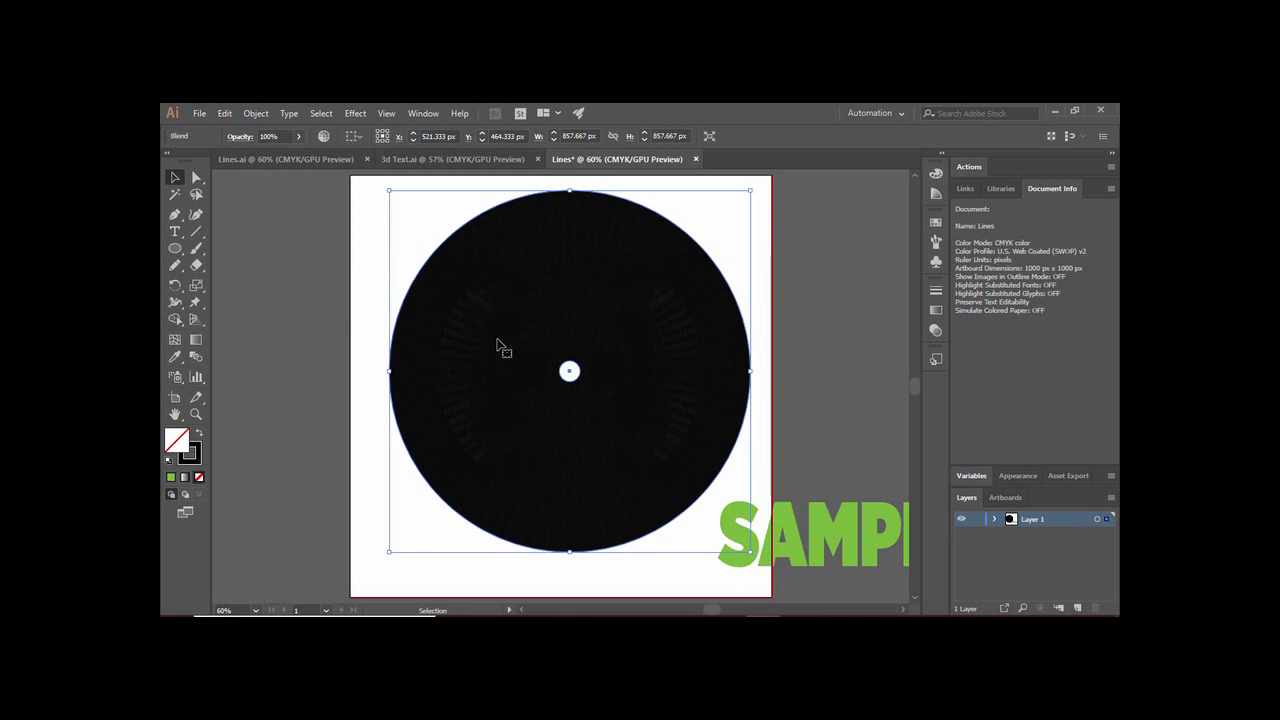
Set the circle blend's spacing to Specified Steps with 40 steps
double_click(195, 360)
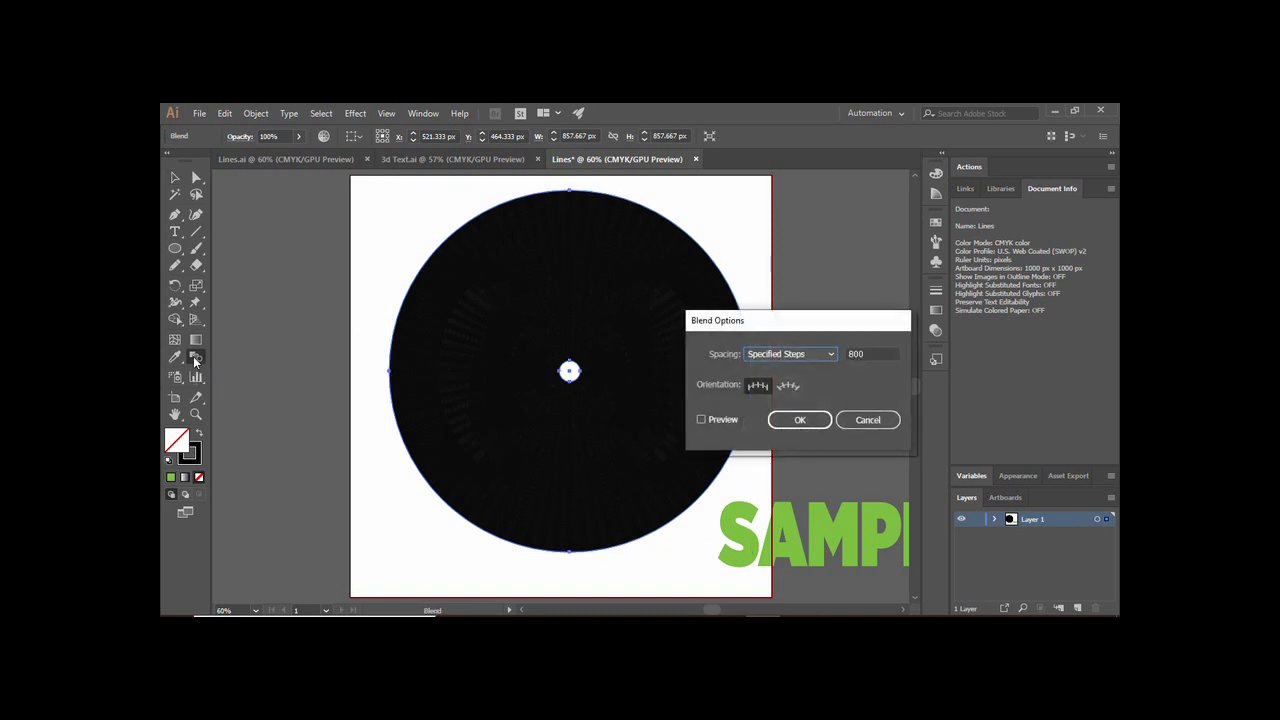
left_click(824, 356)
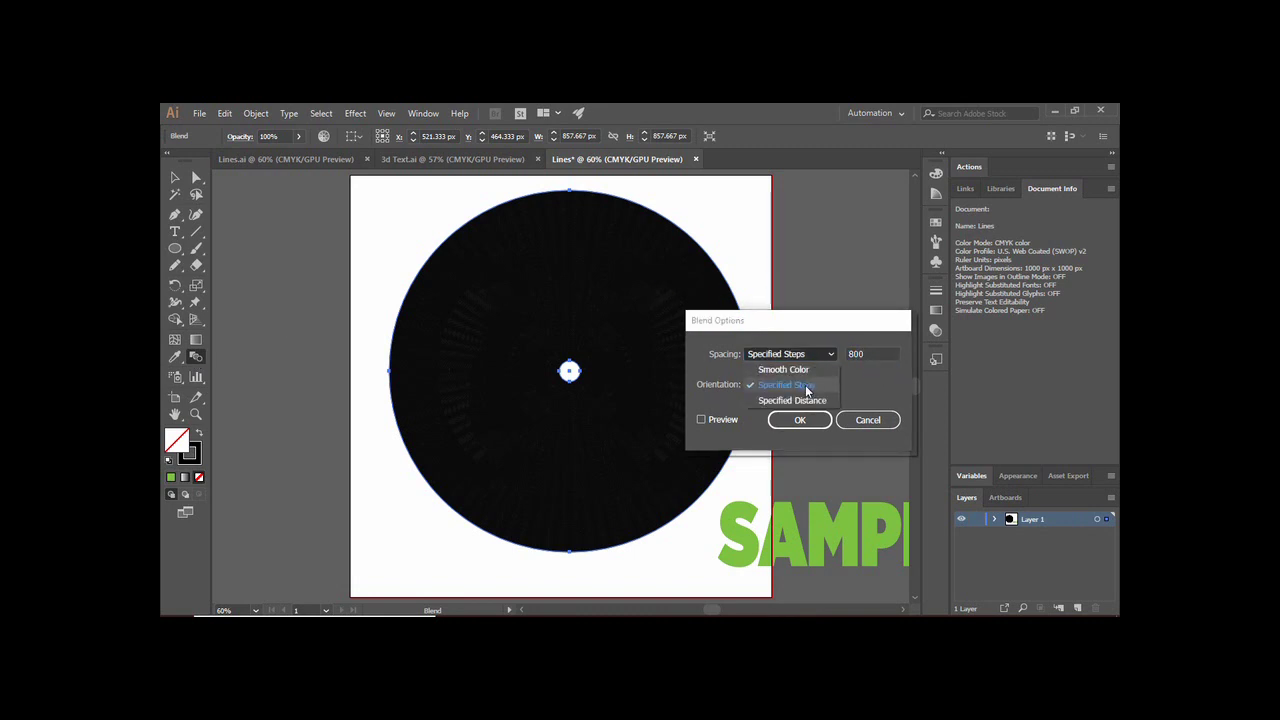
left_click(806, 390)
left_click_drag(874, 354, 843, 354)
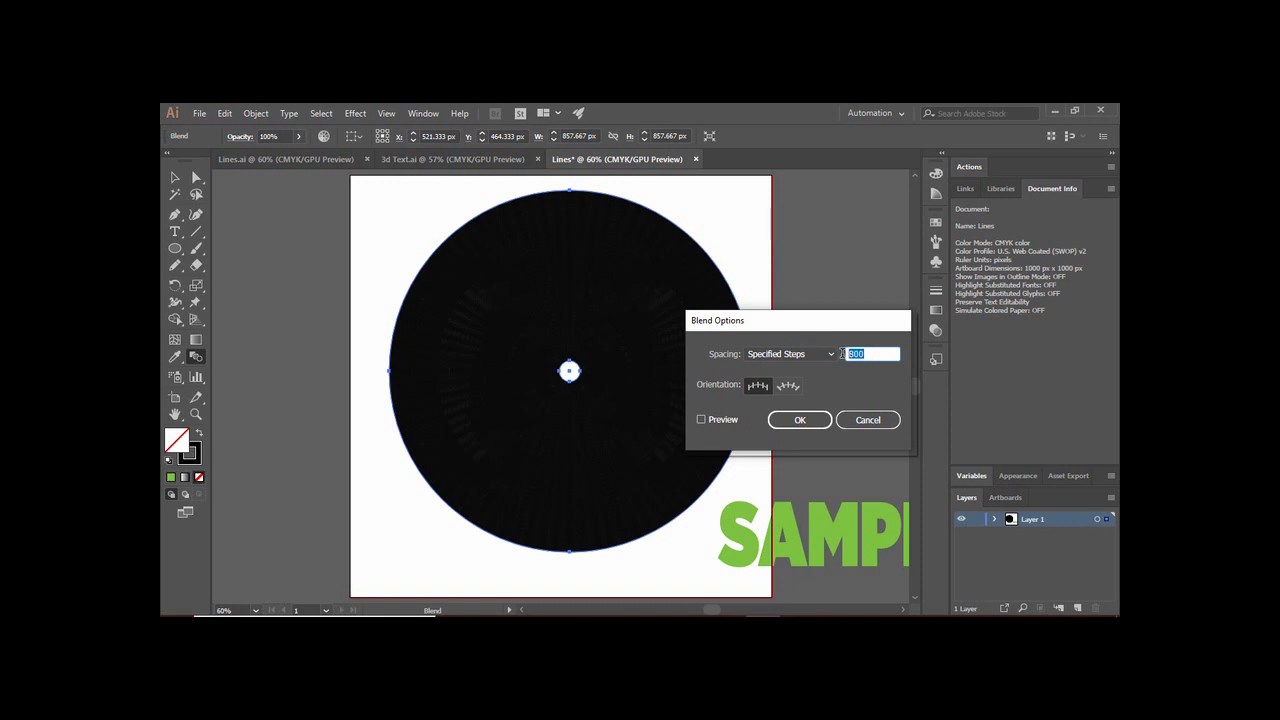
type("40")
key("Return")
Move the SAMPLE text onto the lower half of the concentric circles, roughly centred horizontally
left_click(175, 179)
left_click_drag(829, 532, 565, 450)
left_click(698, 566)
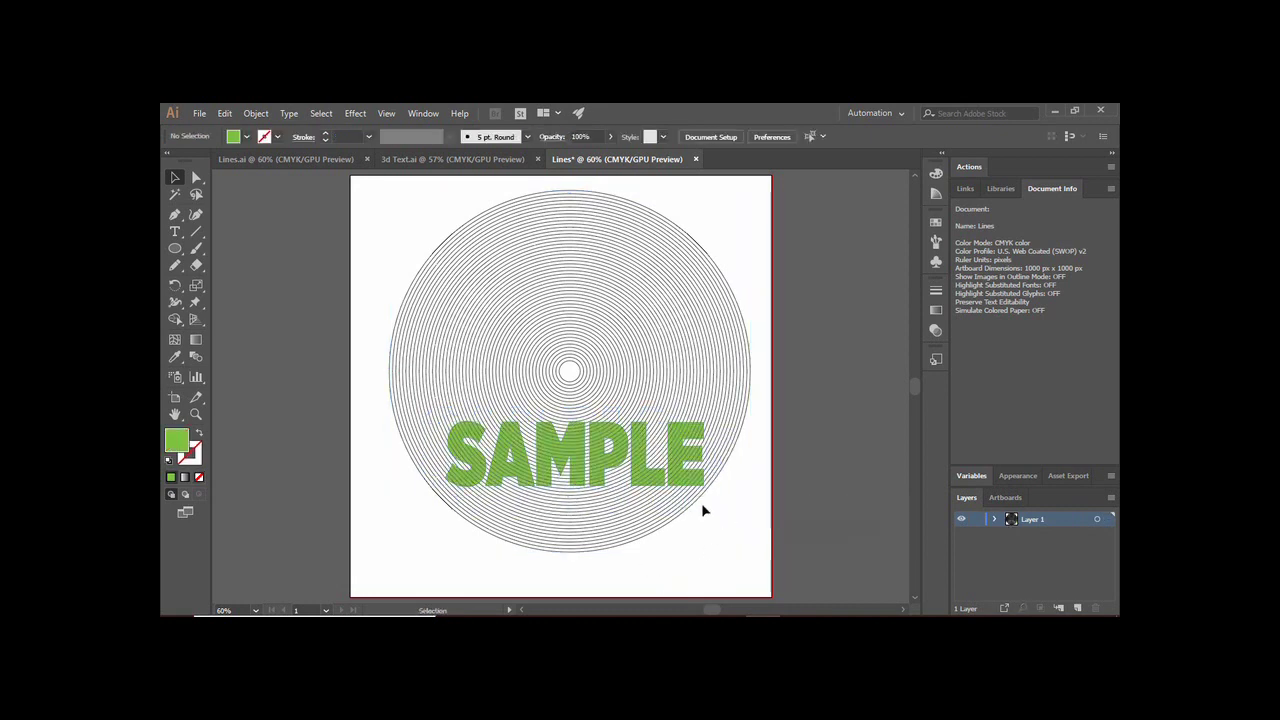
Arrange the concentric circle blend behind the SAMPLE text
right_click(657, 484)
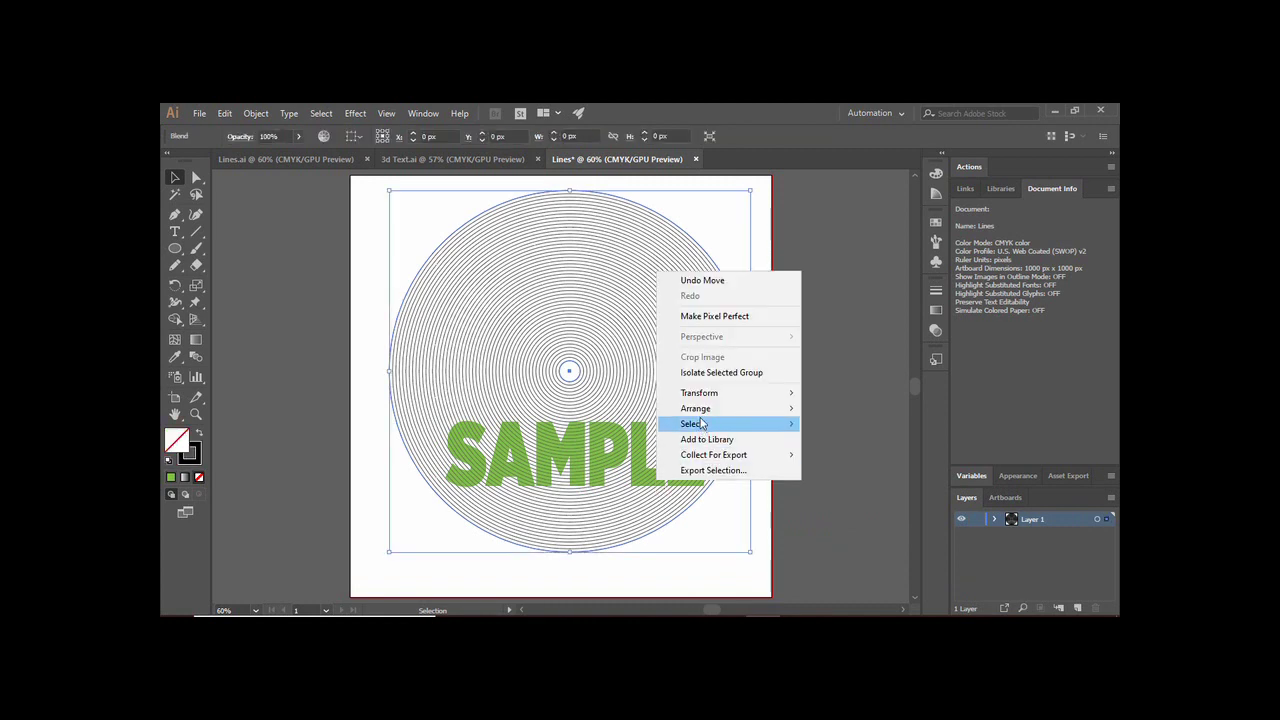
mouse_move(700, 412)
left_click(800, 439)
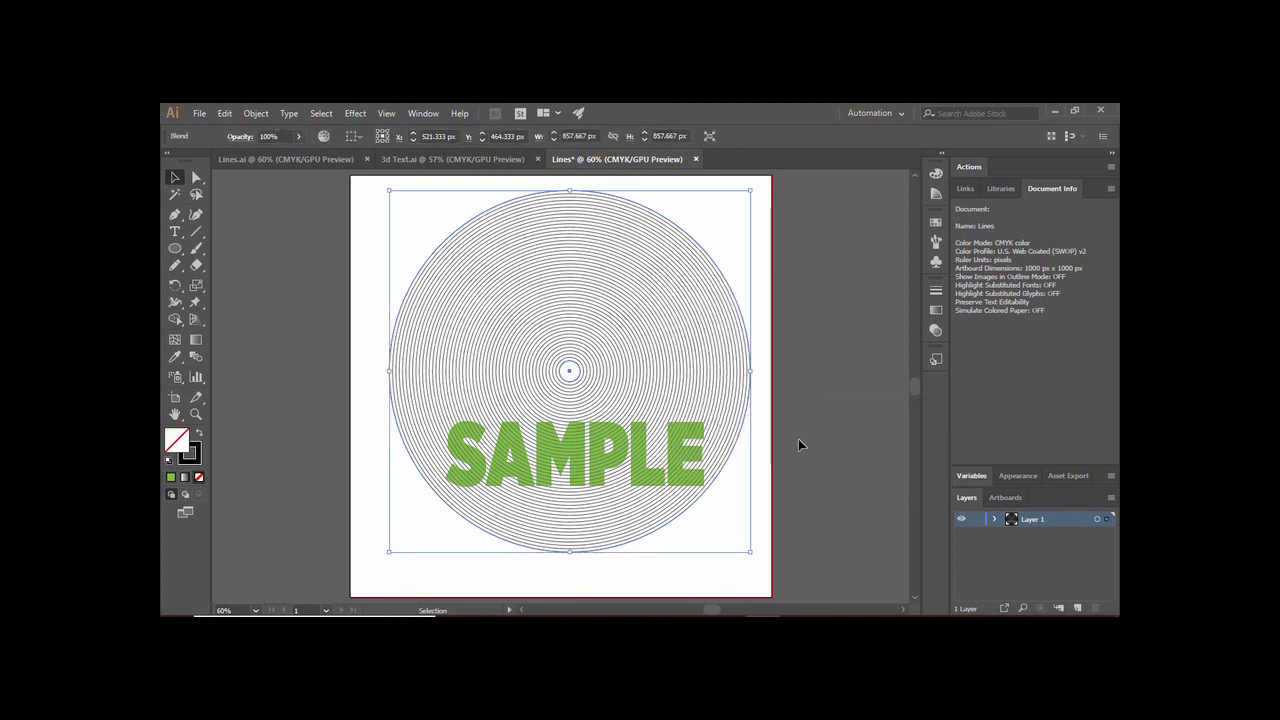
left_click(790, 437)
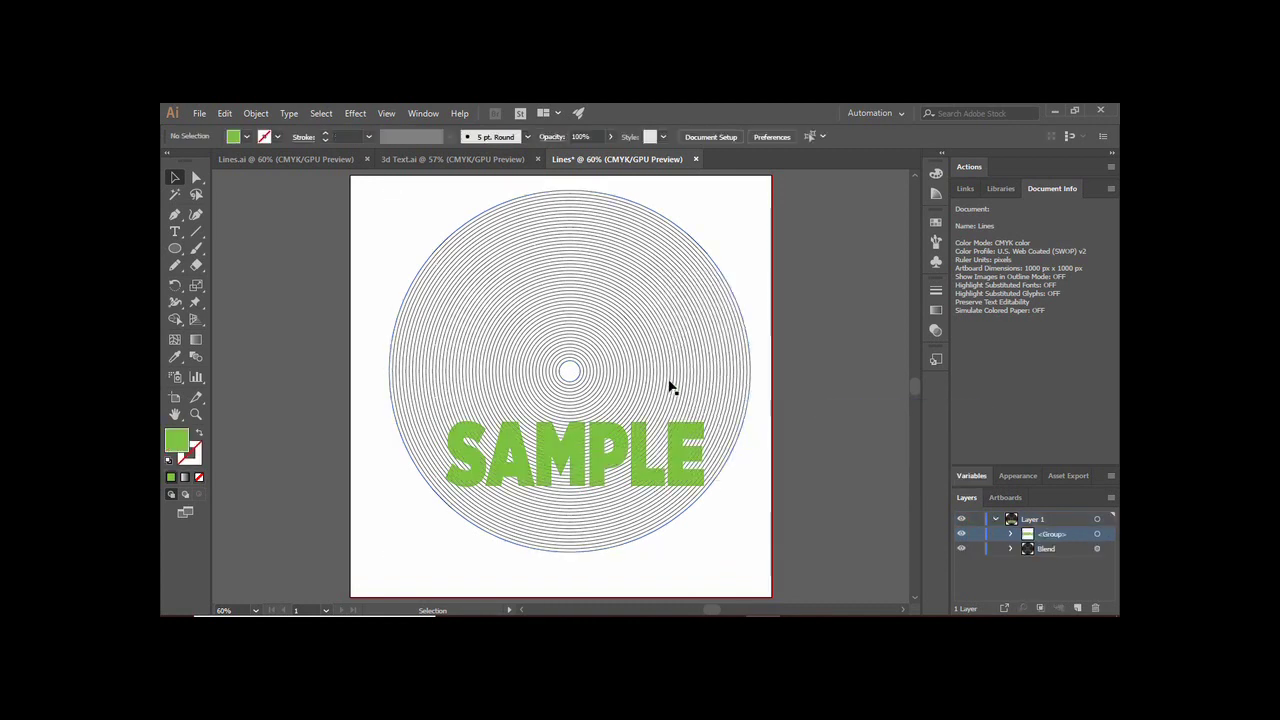
Expand the circle blend with the Object, Fill and Stroke options enabled
left_click(564, 312)
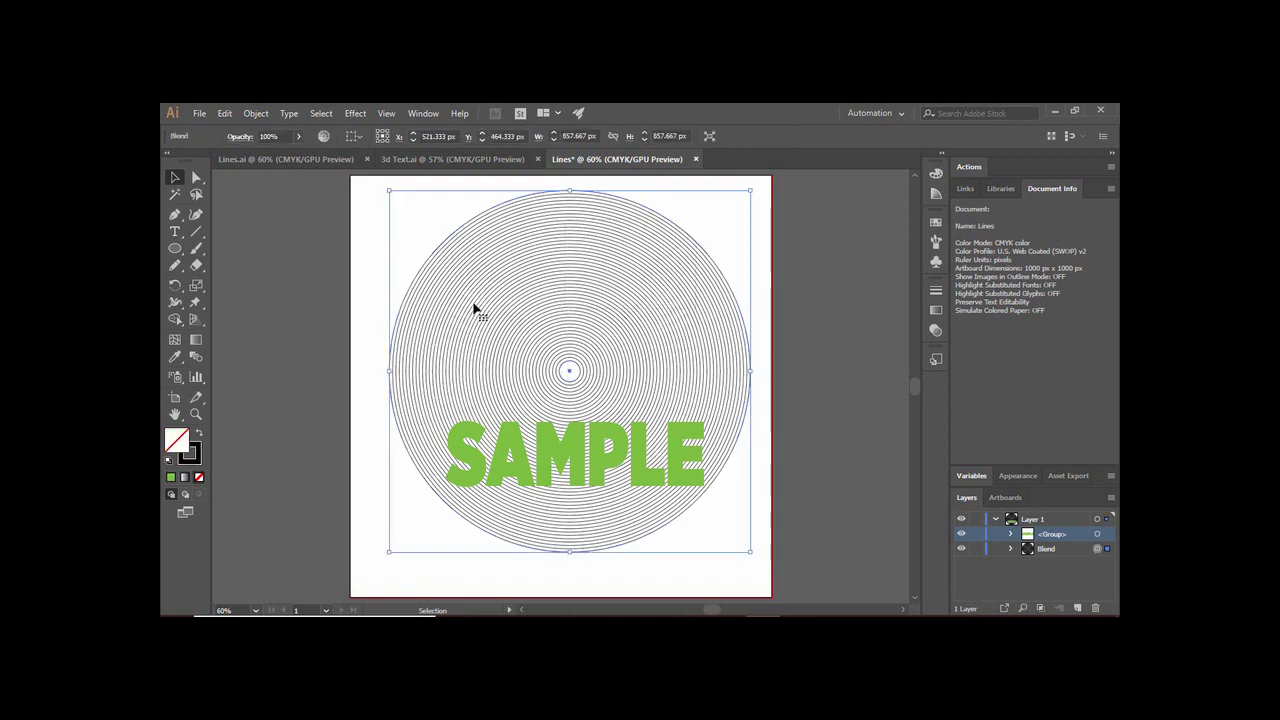
left_click(256, 113)
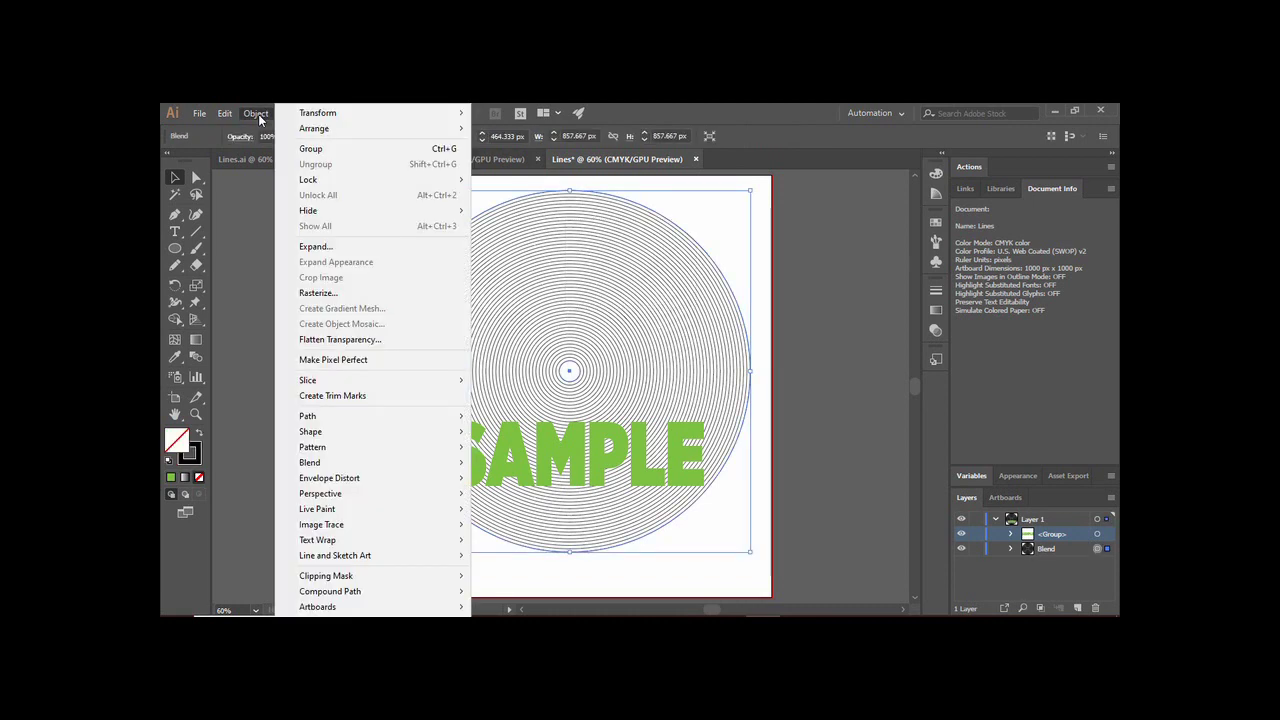
left_click(316, 248)
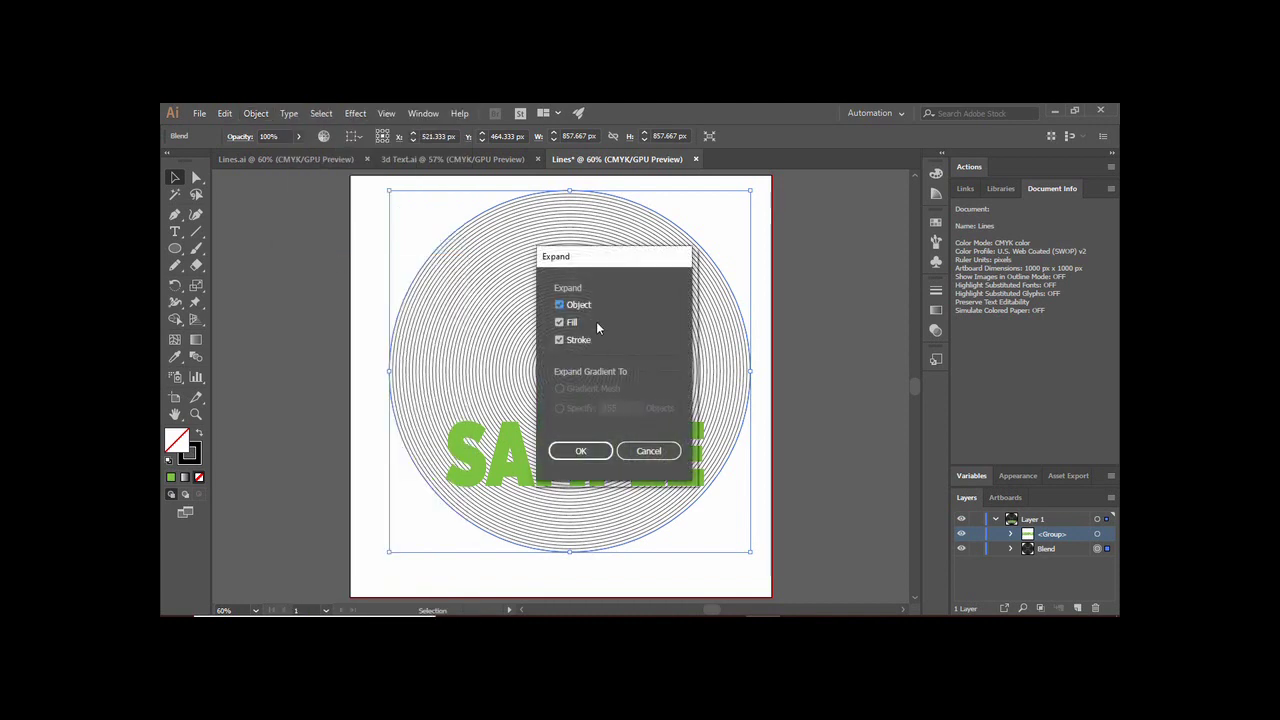
left_click(577, 454)
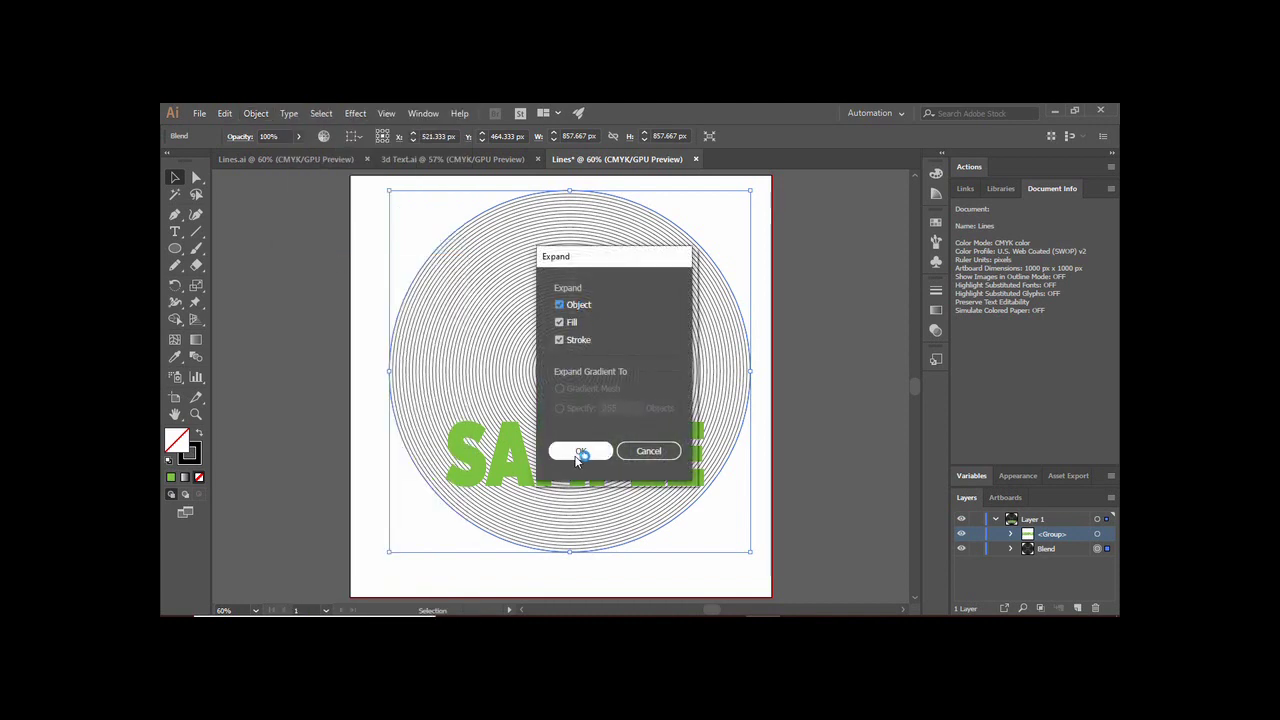
left_click(740, 577)
left_click(629, 306)
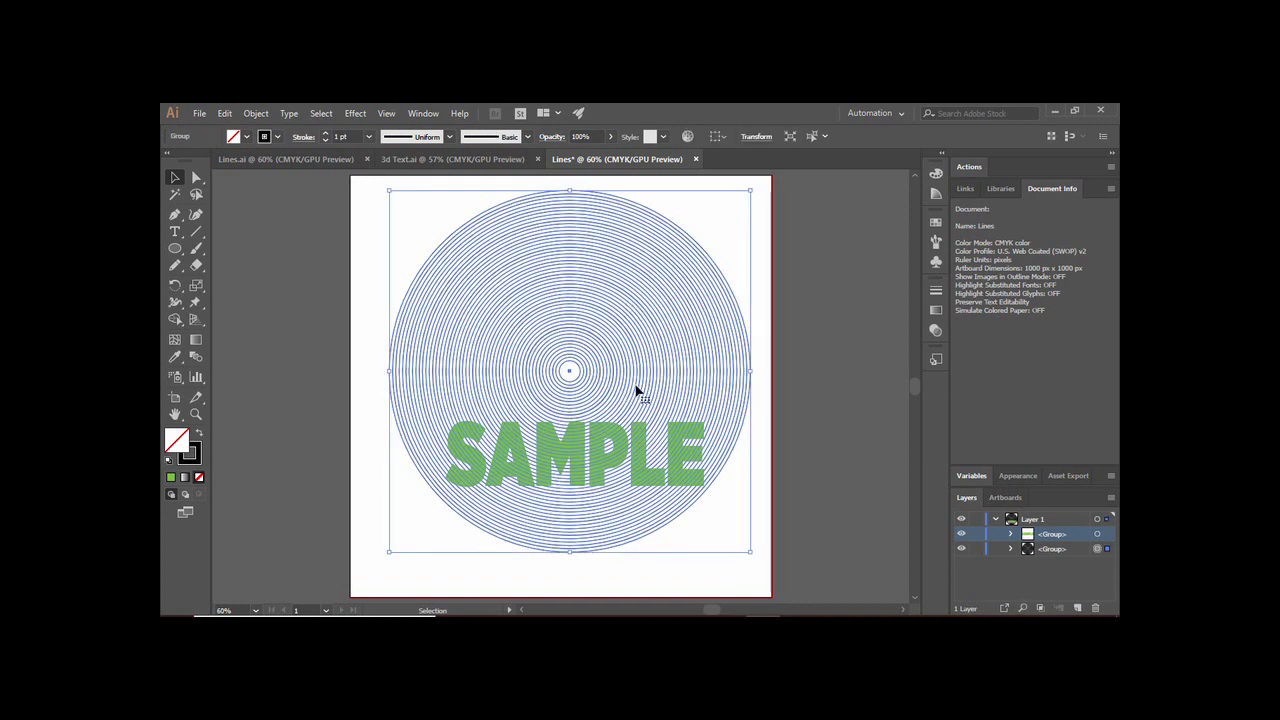
left_click(752, 579)
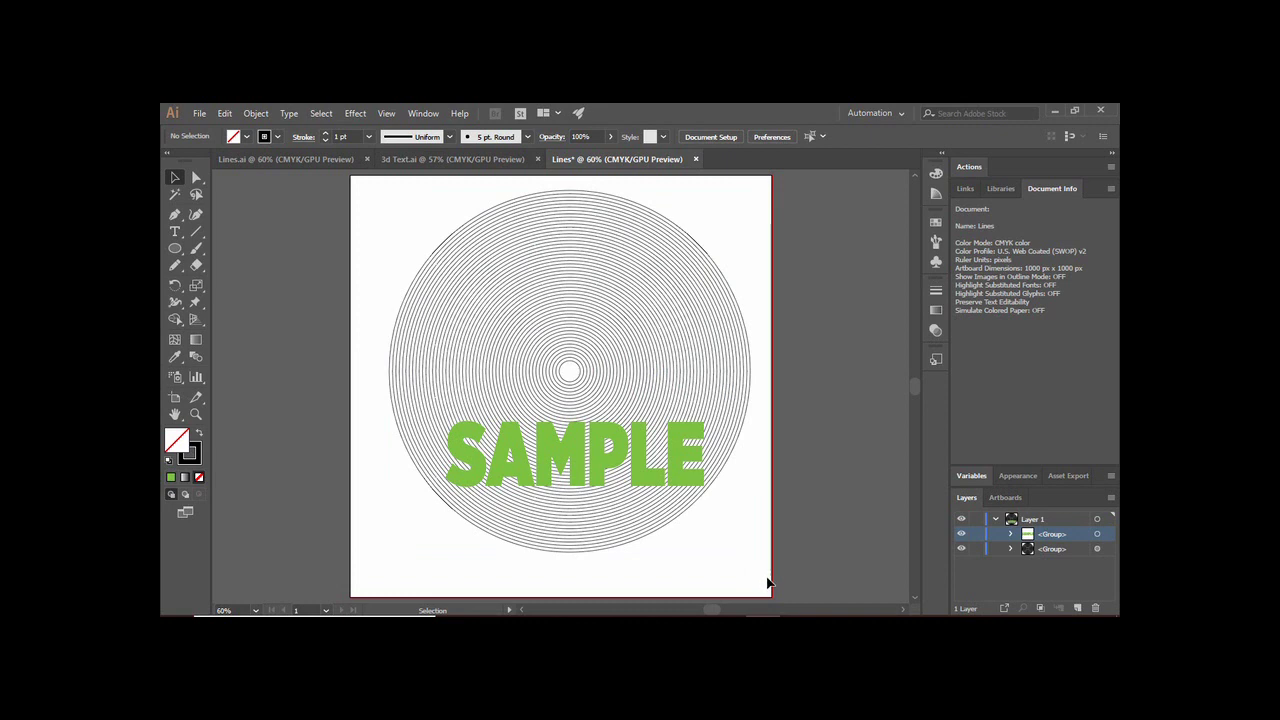
Apply the Pathfinder Outline operation to the SAMPLE text and the expanded circles together
left_click_drag(766, 591, 362, 264)
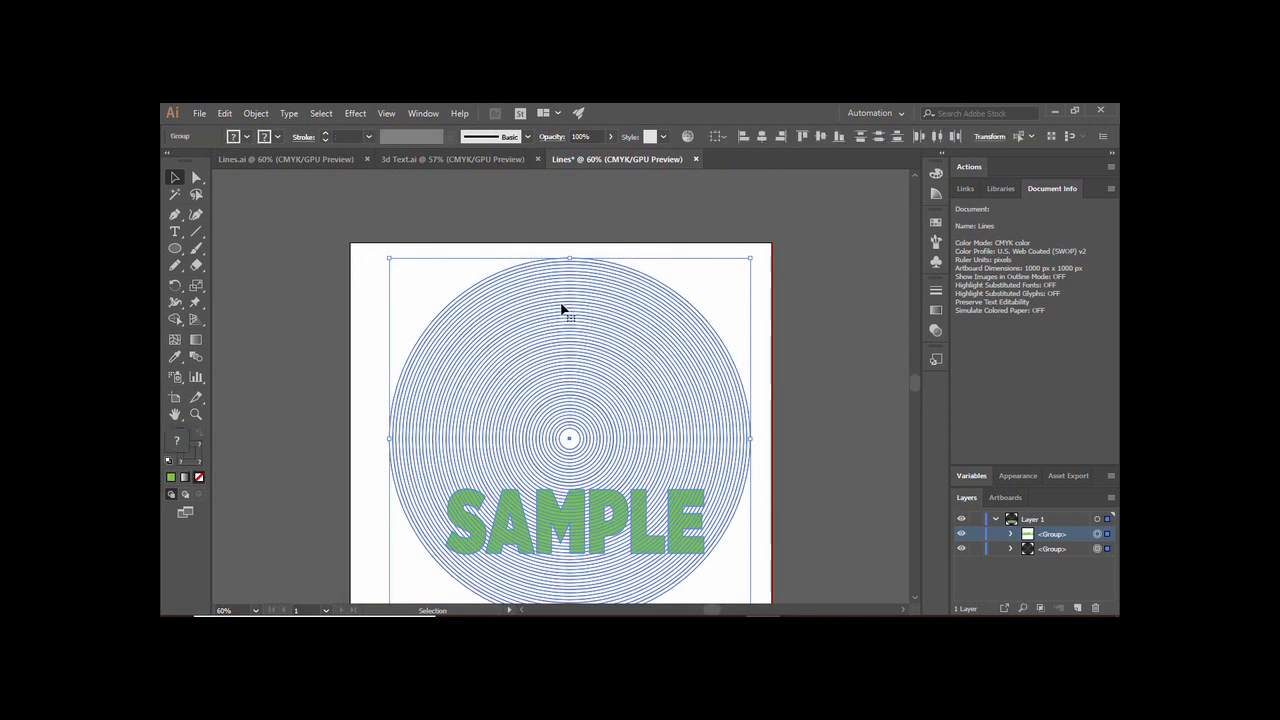
left_click(423, 113)
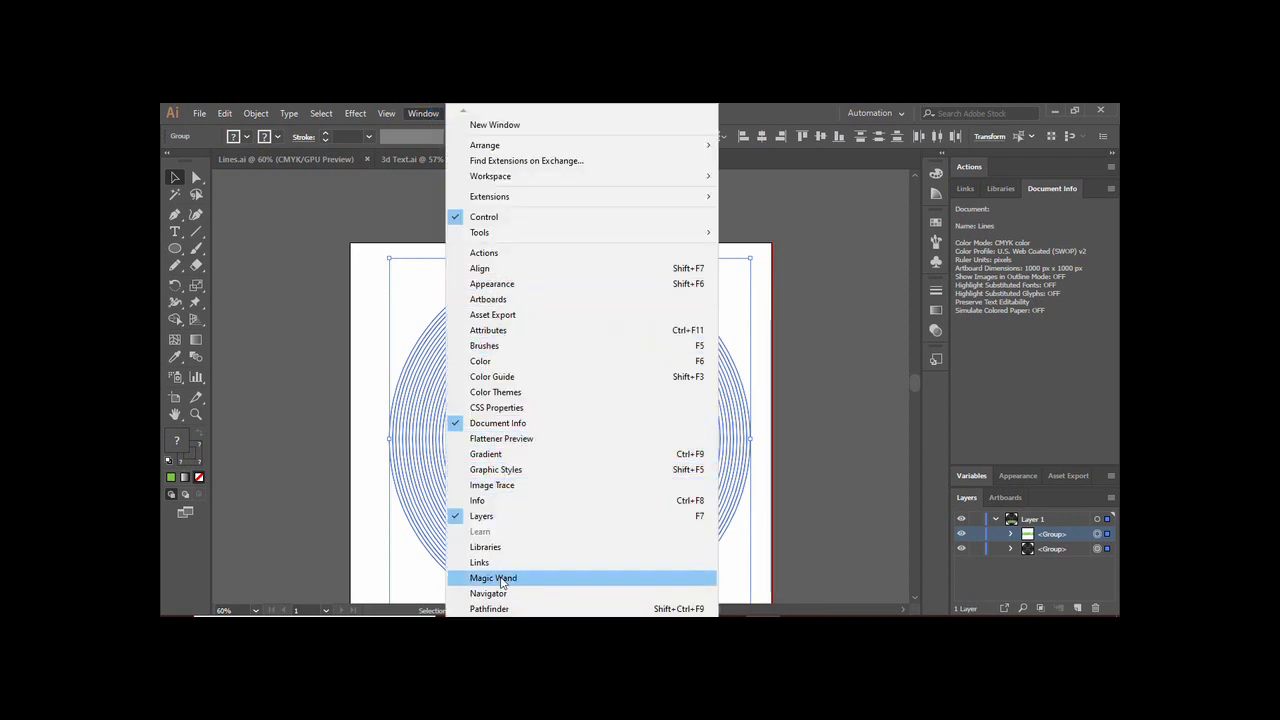
left_click(490, 609)
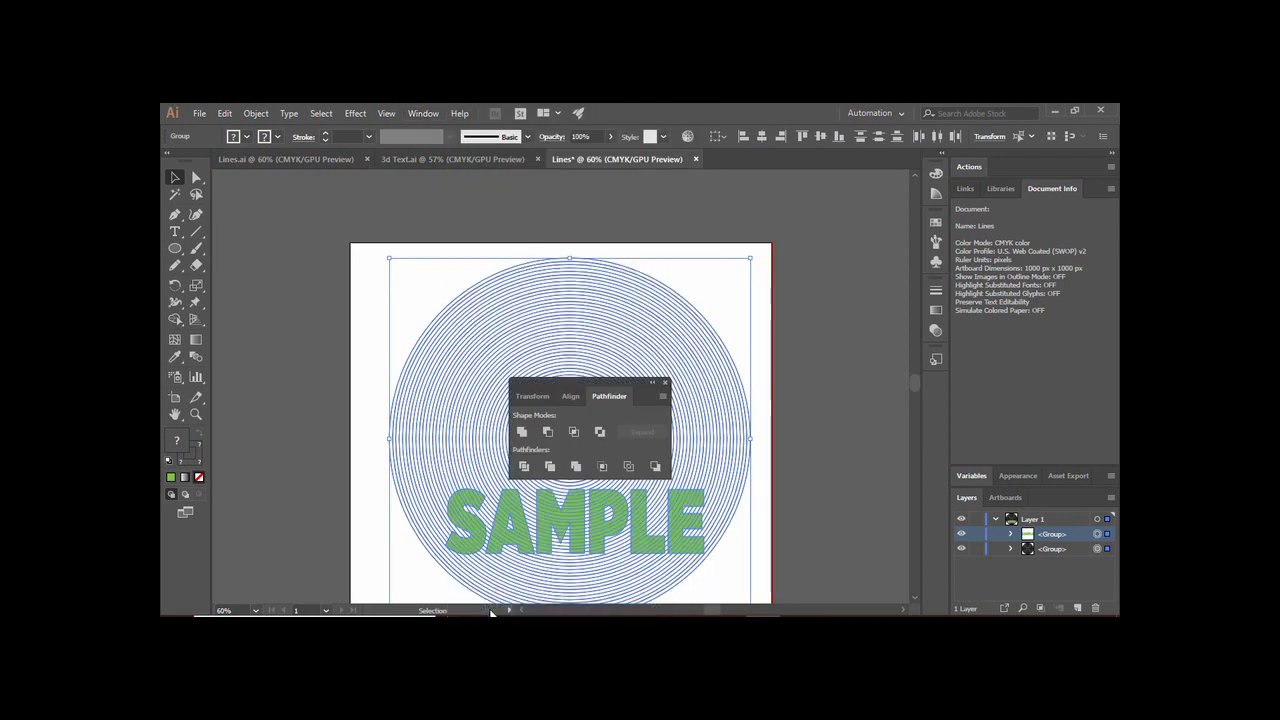
left_click_drag(557, 382, 835, 380)
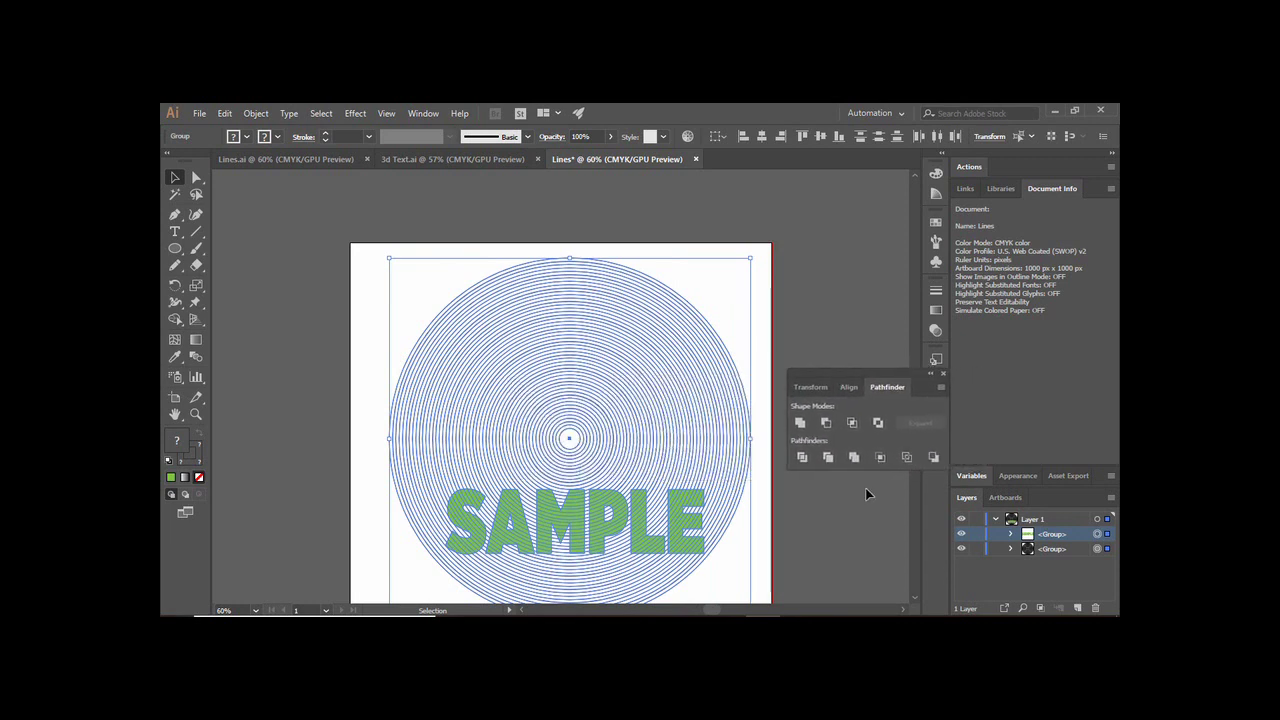
left_click(907, 458)
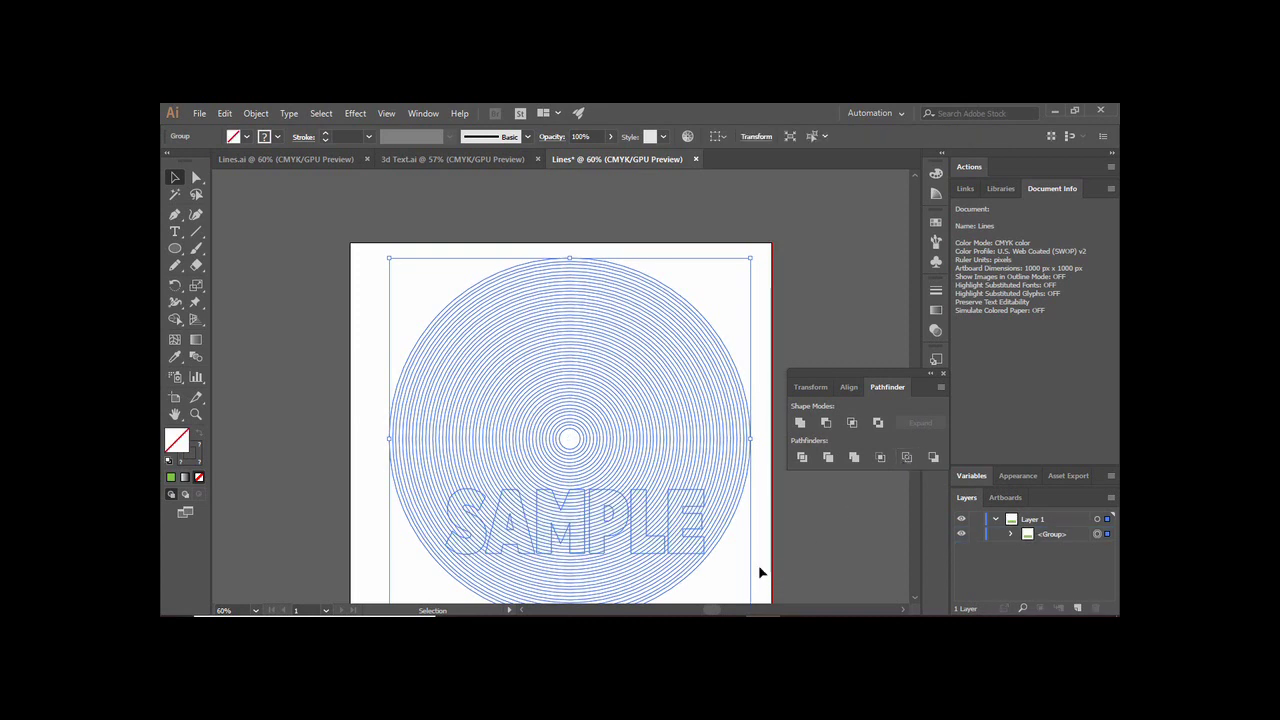
left_click(758, 566)
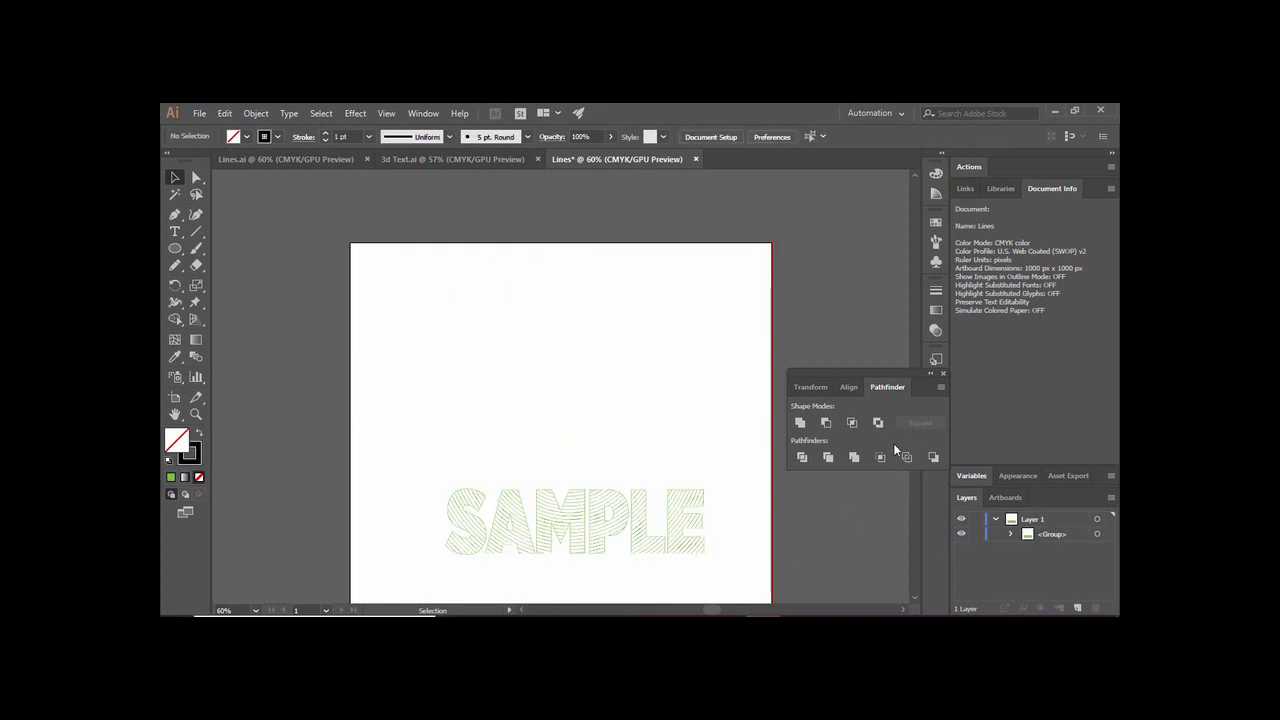
left_click(946, 376)
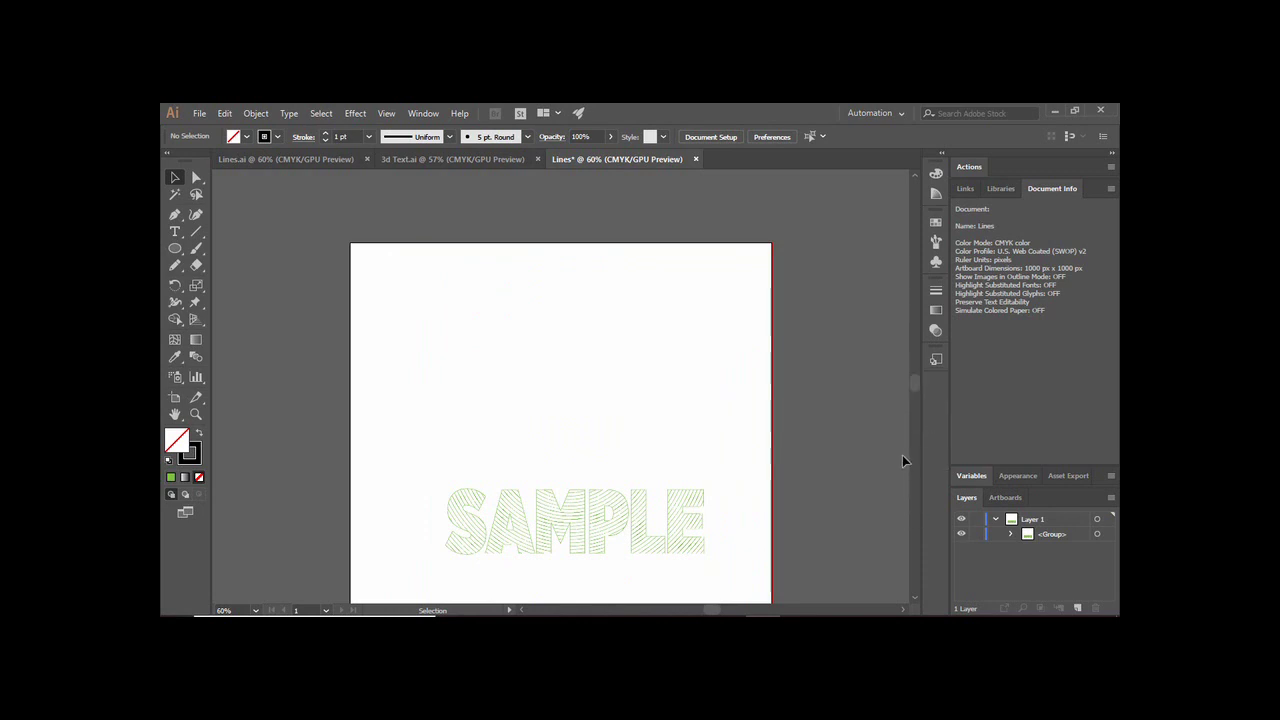
Ungroup the outlined artwork into separate paths
scroll(917, 382, "down", 3)
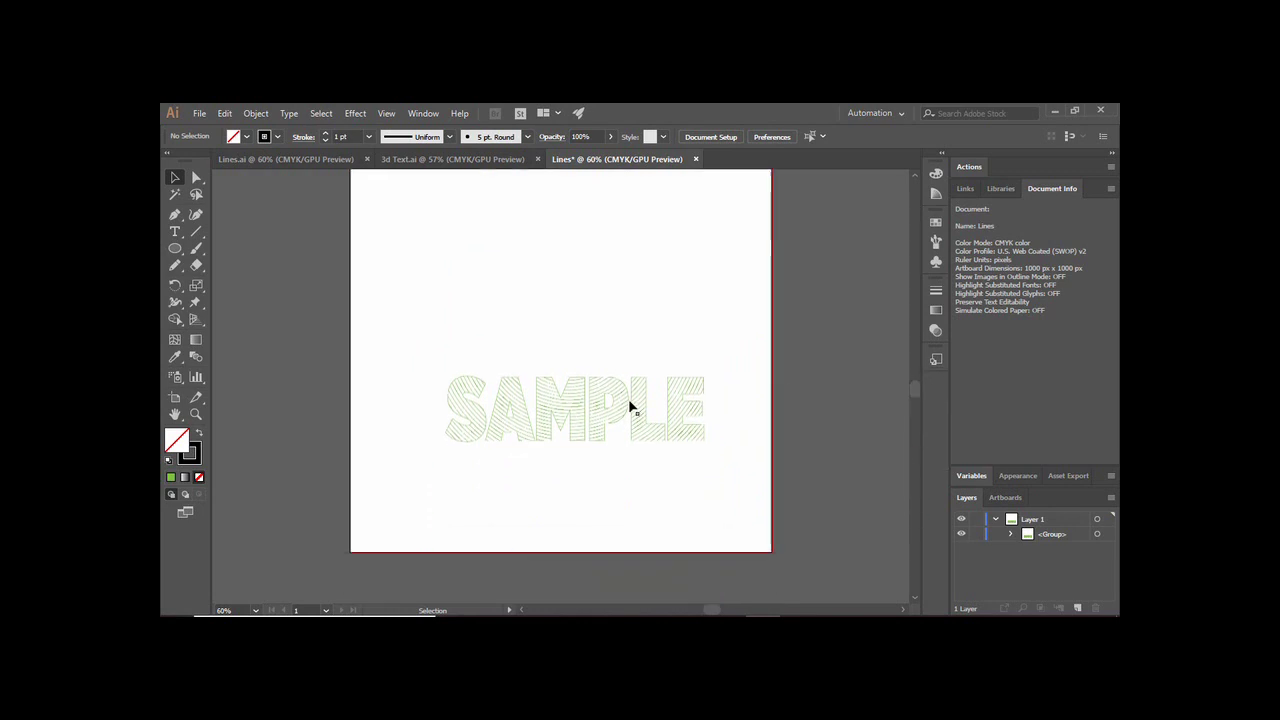
key("a")
key("ctrl+equal")
key("ctrl+equal")
key("ctrl+equal")
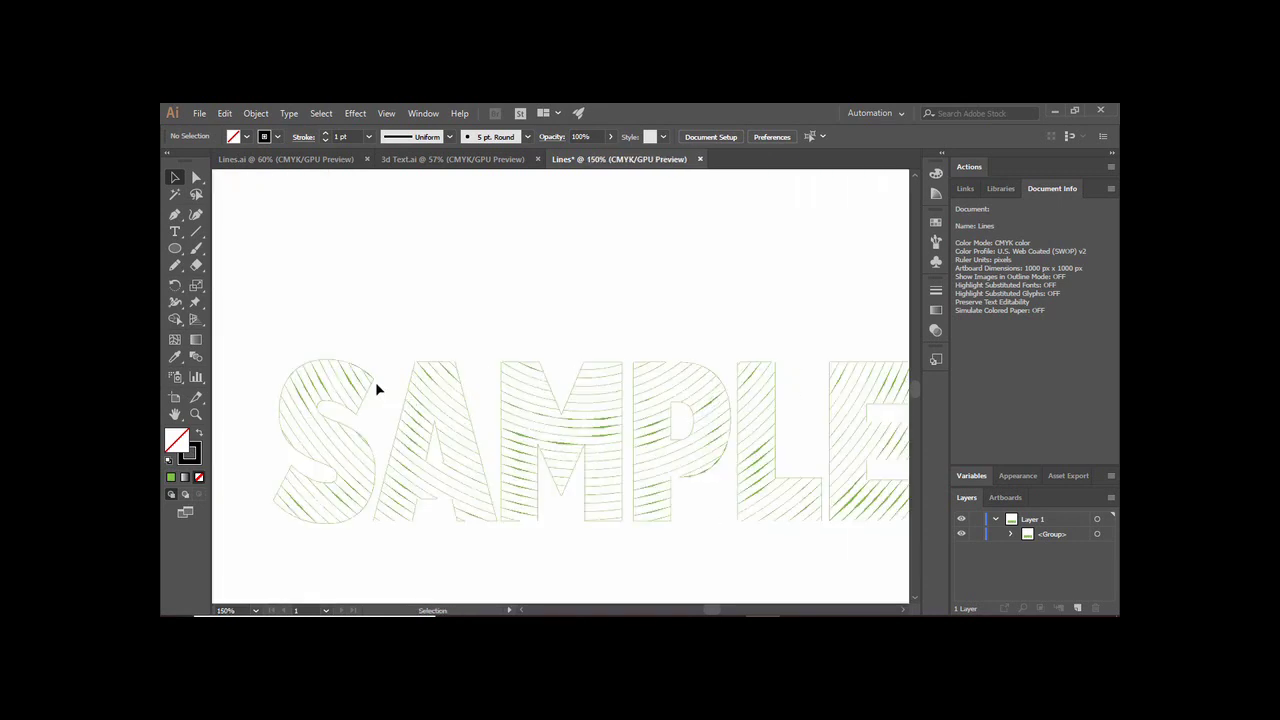
left_click(368, 388)
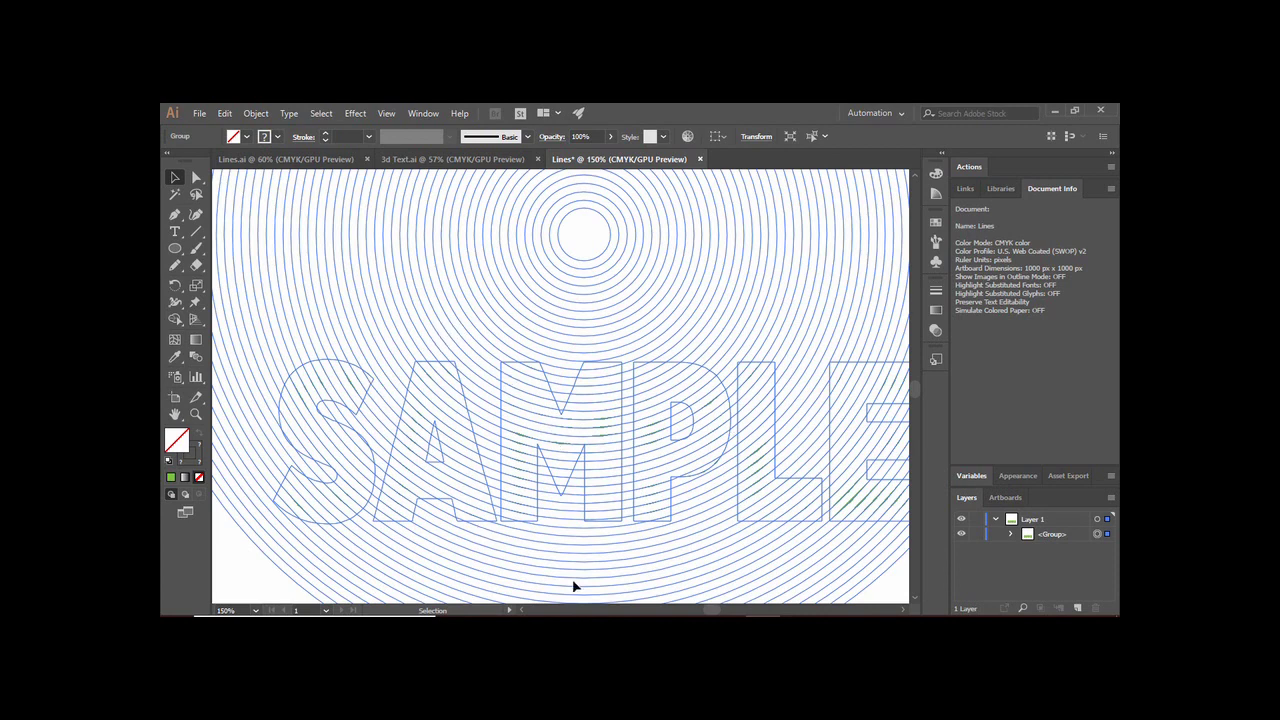
left_click(243, 596)
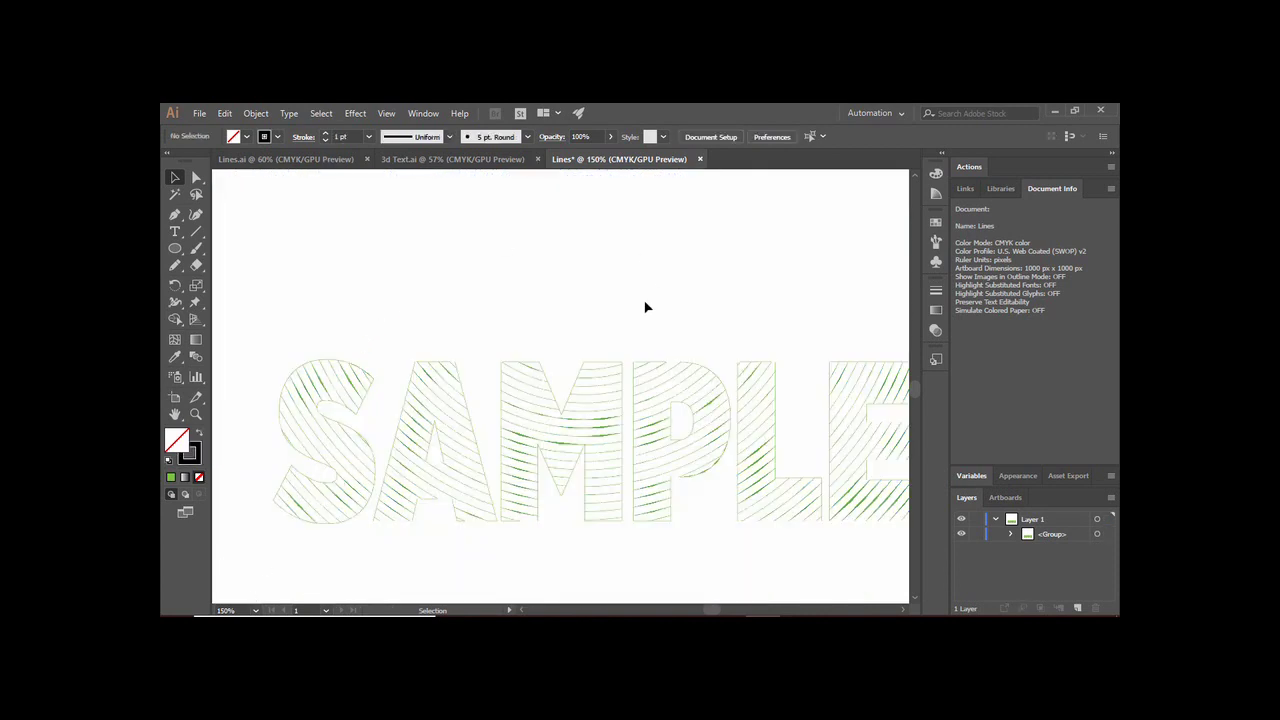
left_click(590, 432)
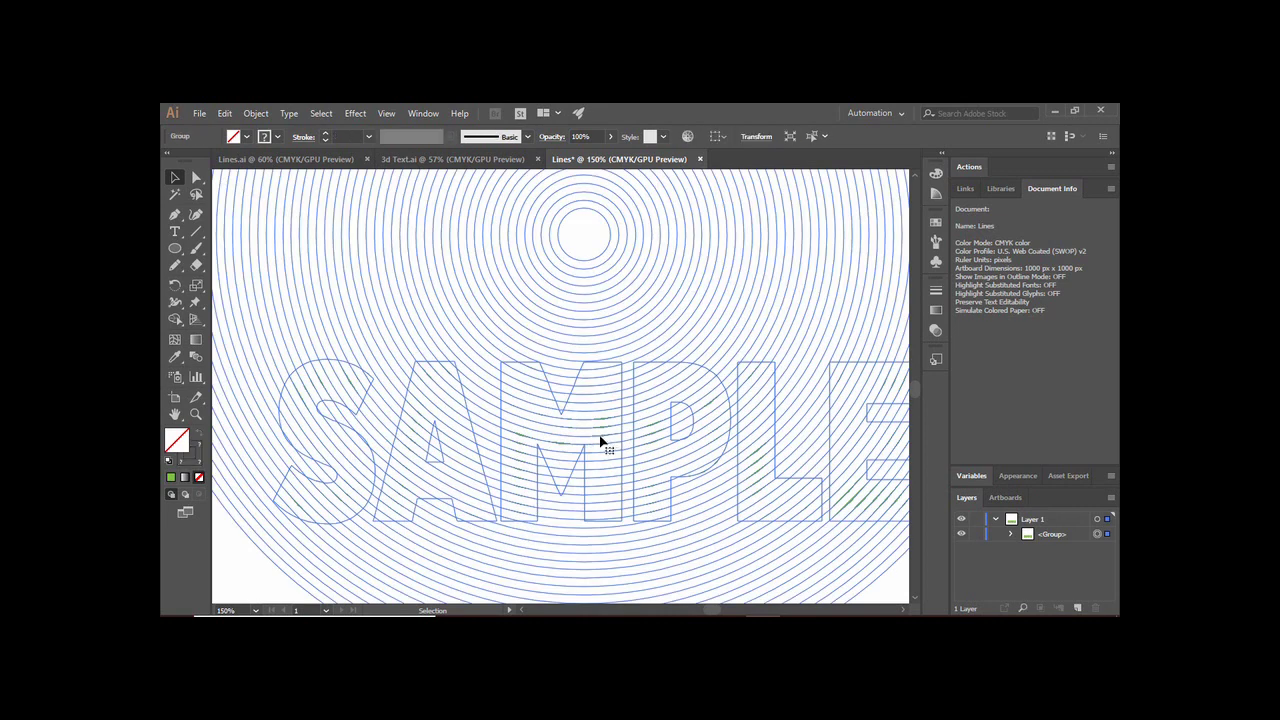
right_click(472, 320)
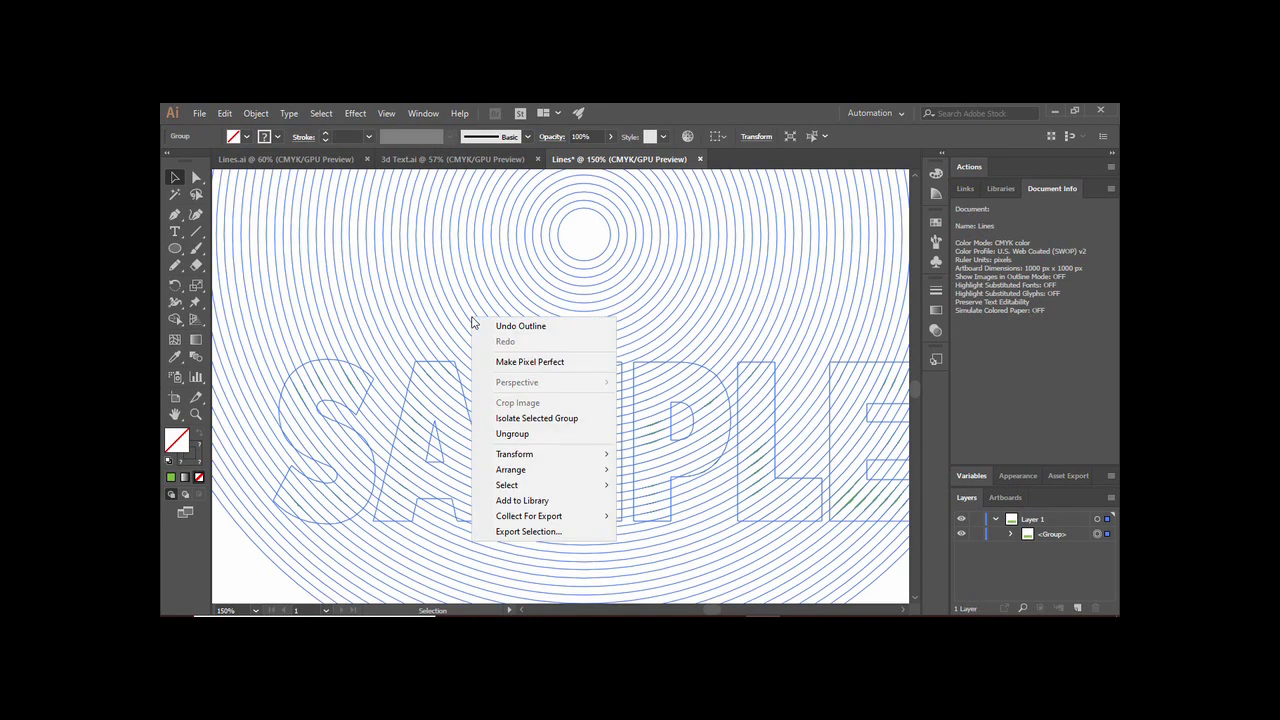
left_click(512, 434)
left_click(237, 548)
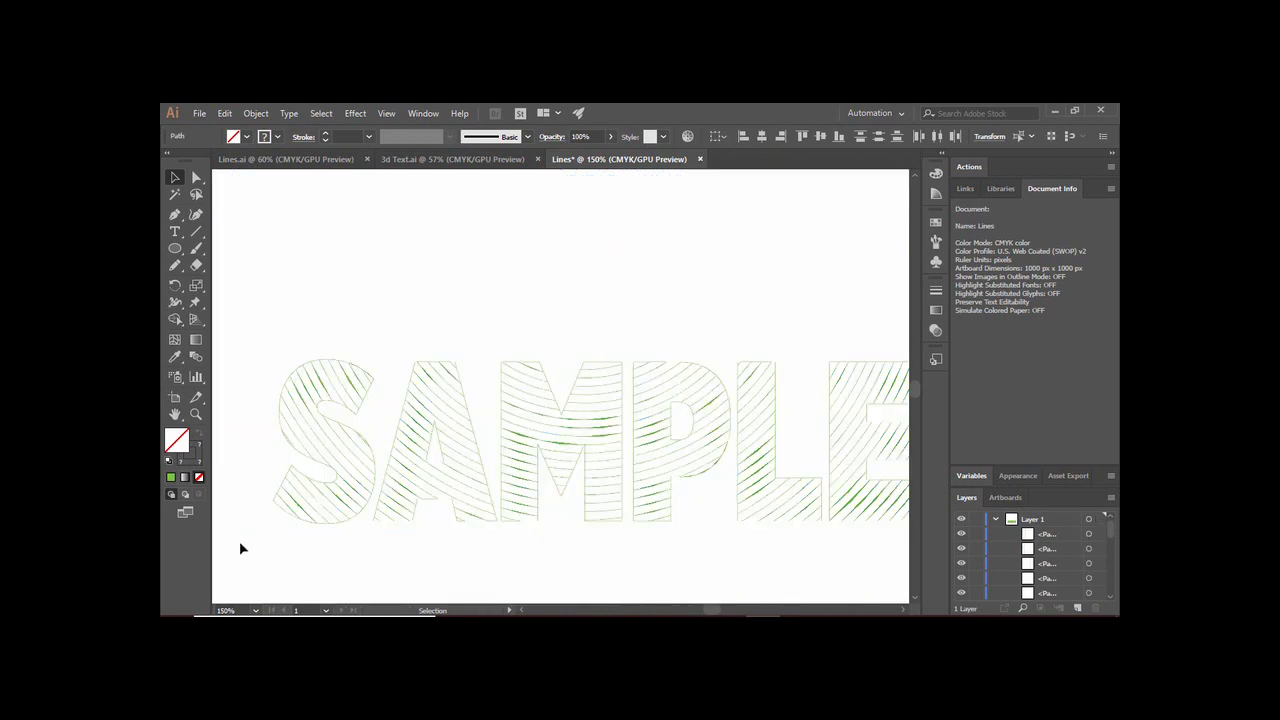
Select all paths with the same appearance as an outline segment of the letter S and cut them from the artboard
left_click(366, 377)
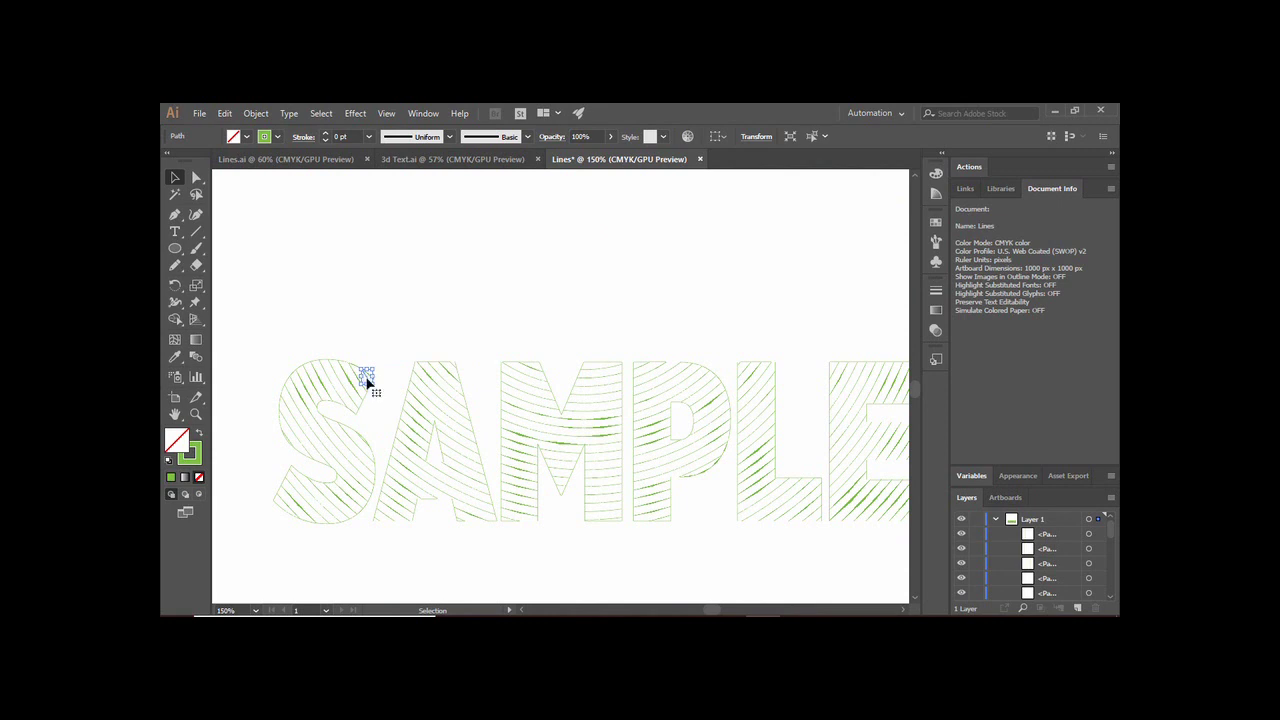
left_click(810, 138)
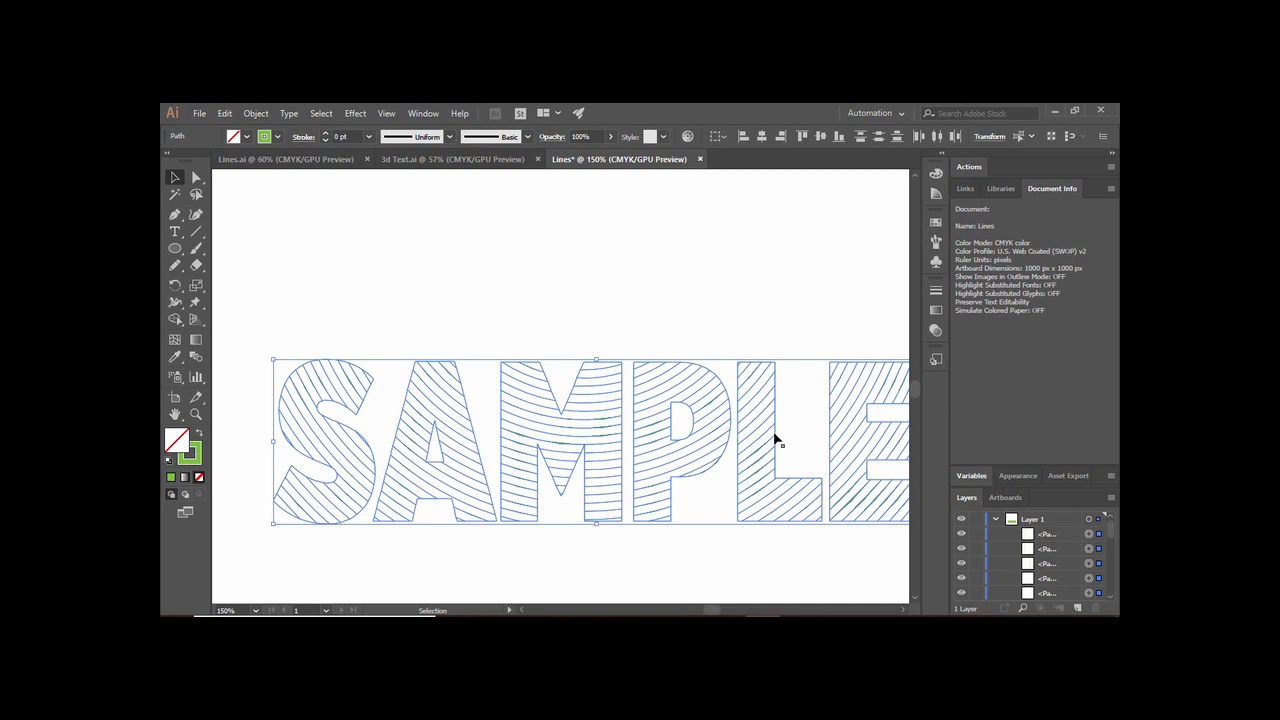
key("a")
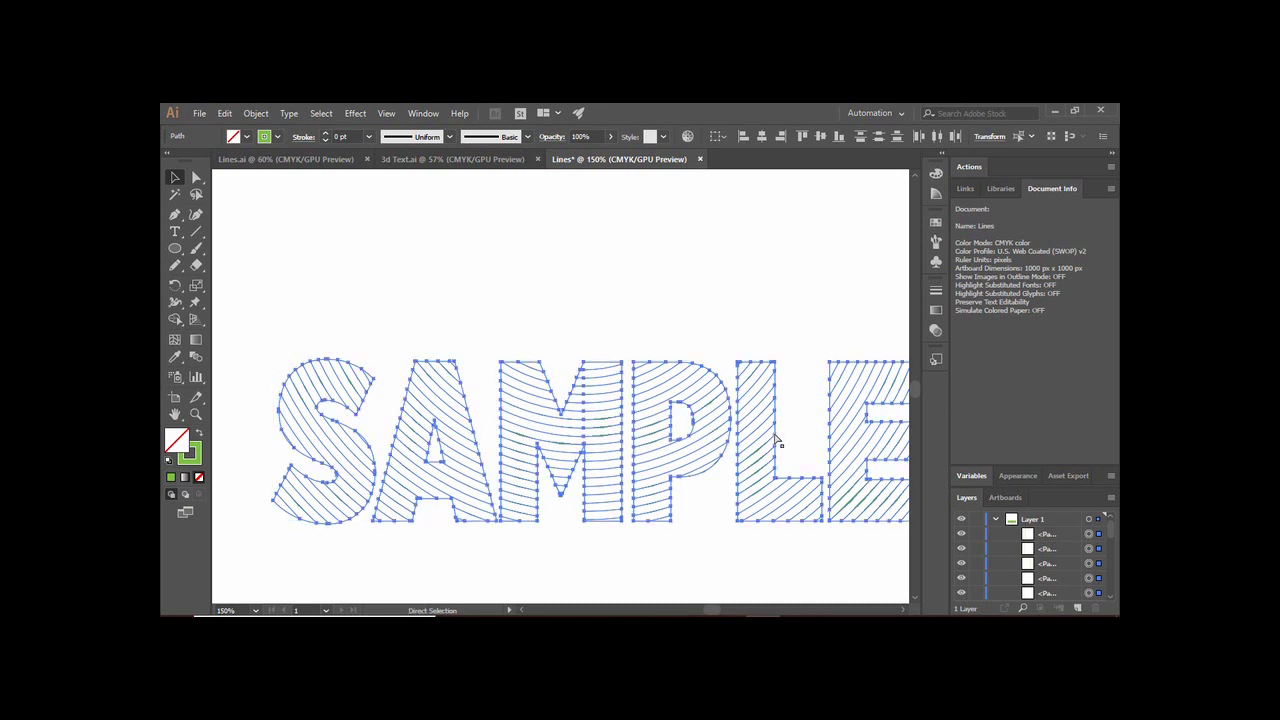
key("Delete")
key("v")
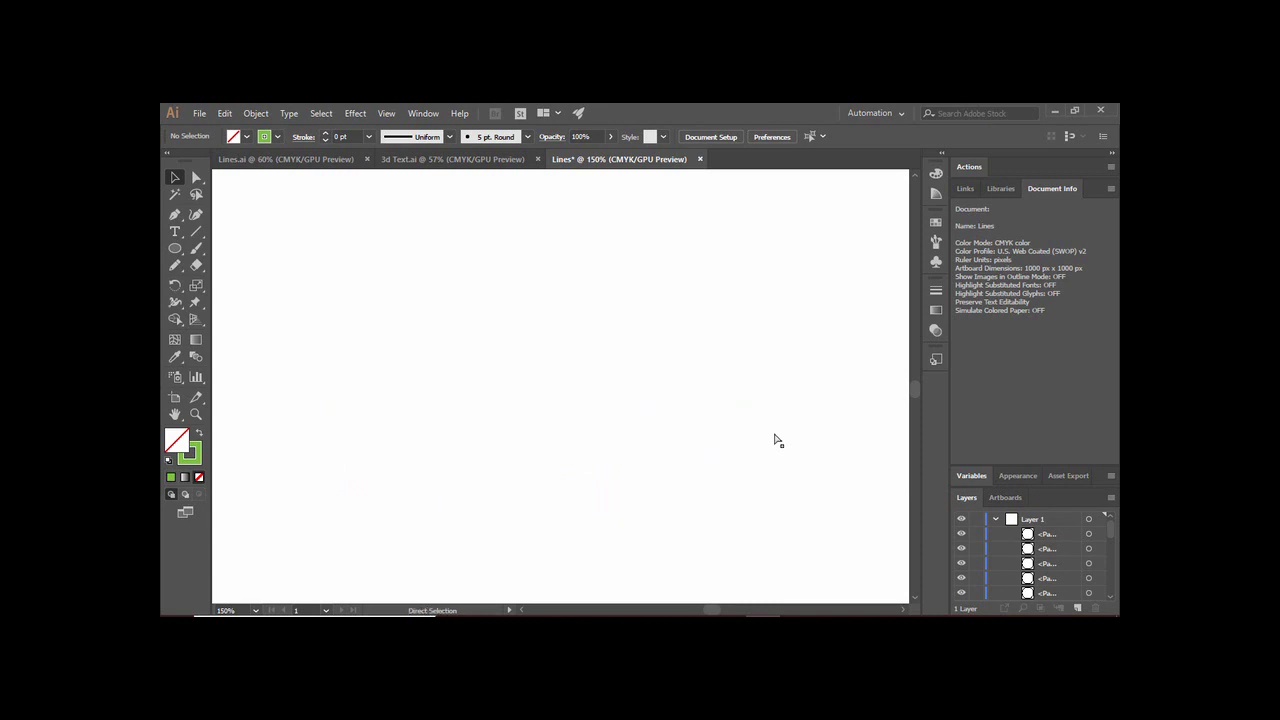
Delete the leftover invisible circle and text paths in Outline view, and return to Preview
key("ctrl+0")
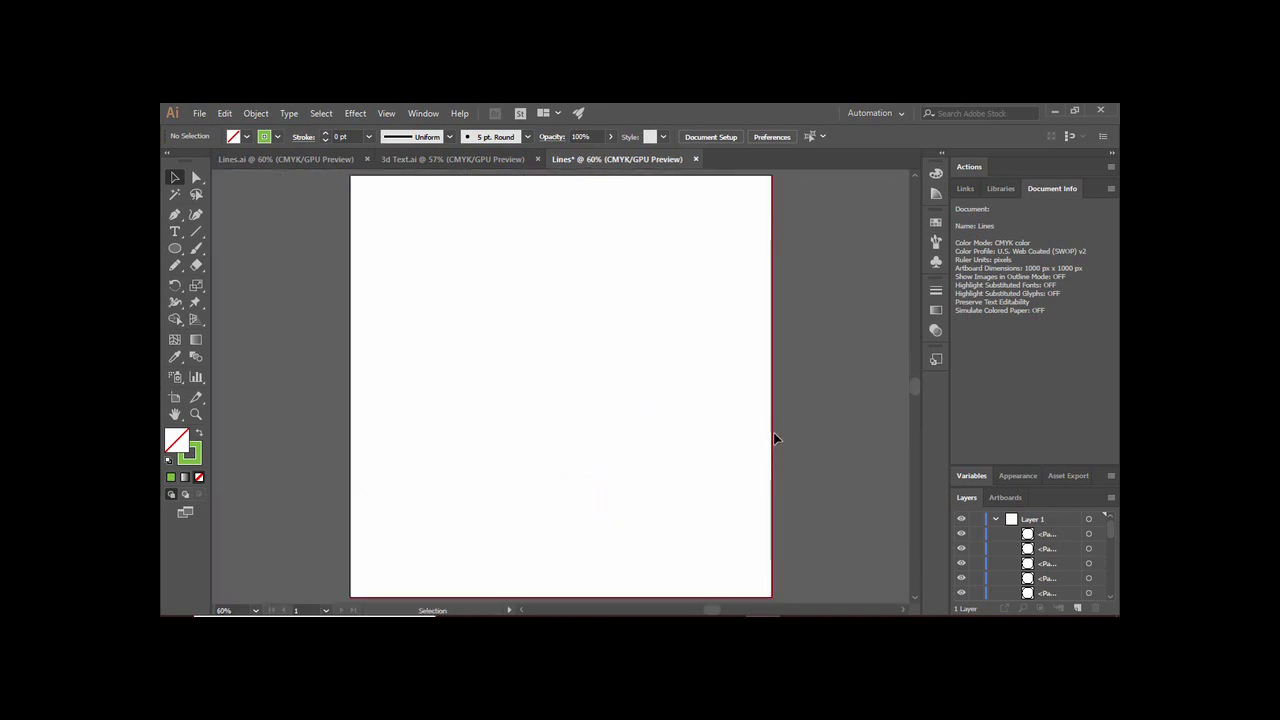
key("a")
key("ctrl+y")
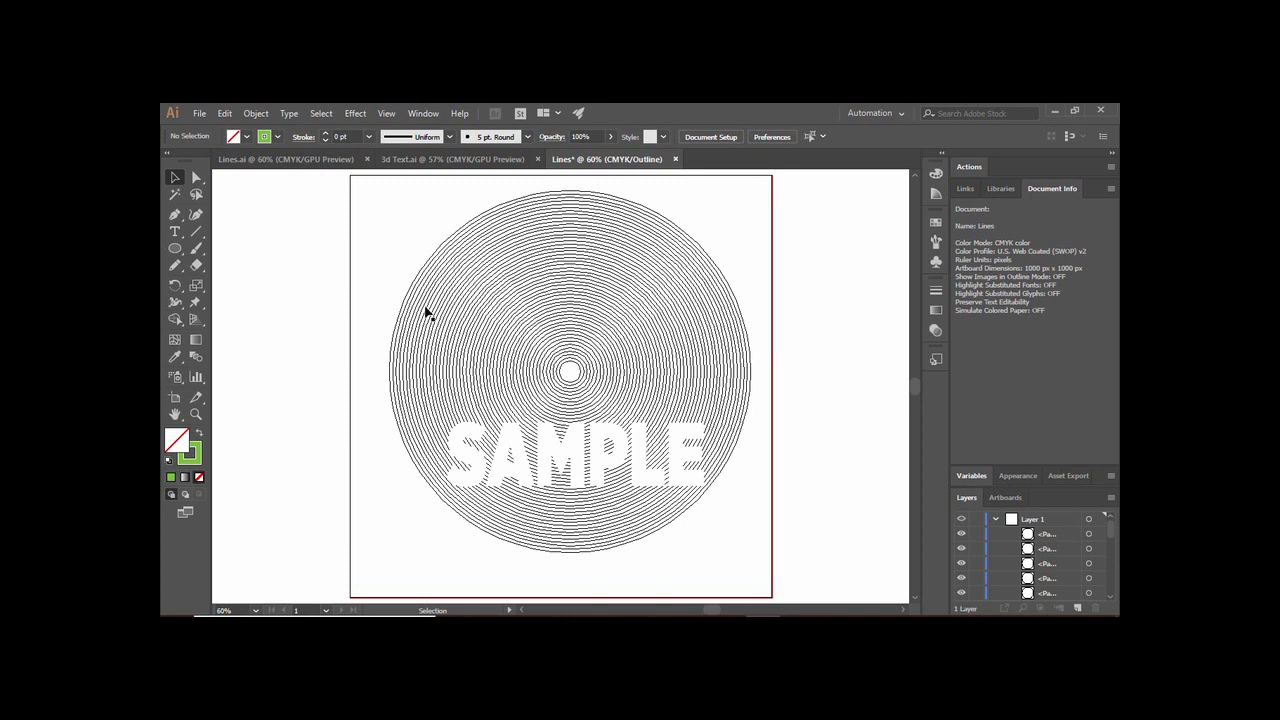
left_click_drag(744, 214, 563, 597)
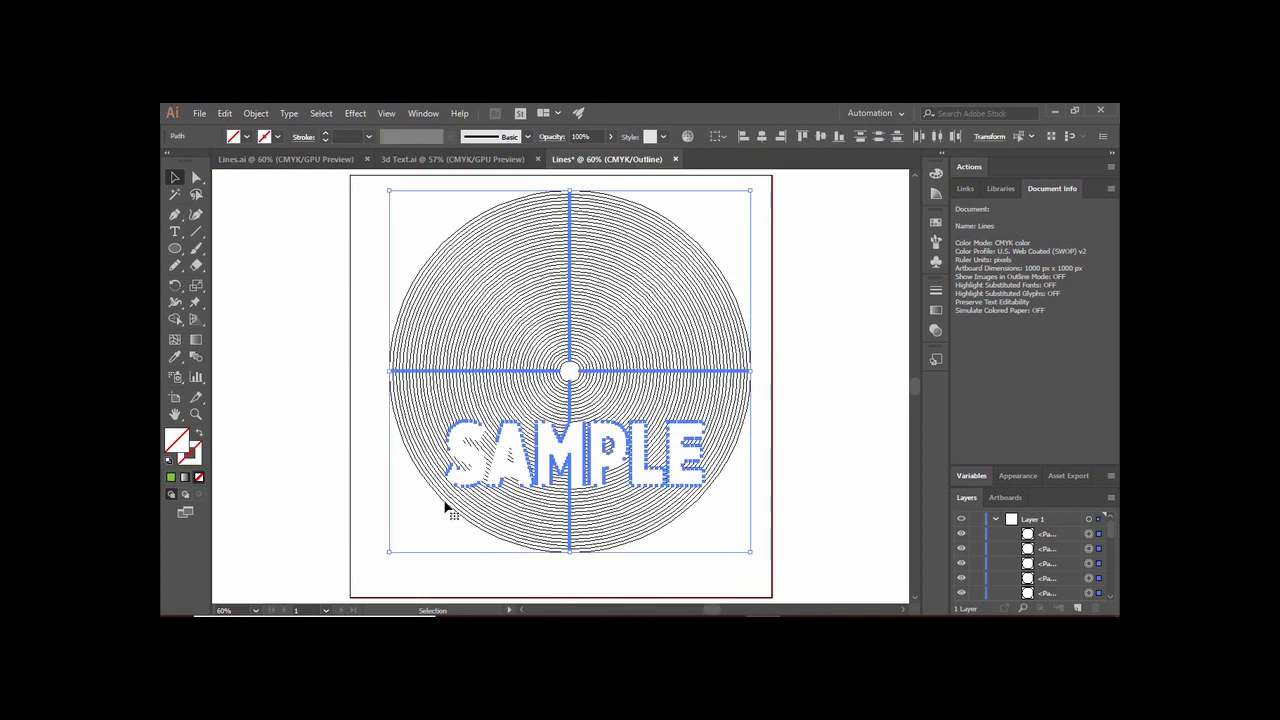
key("Delete")
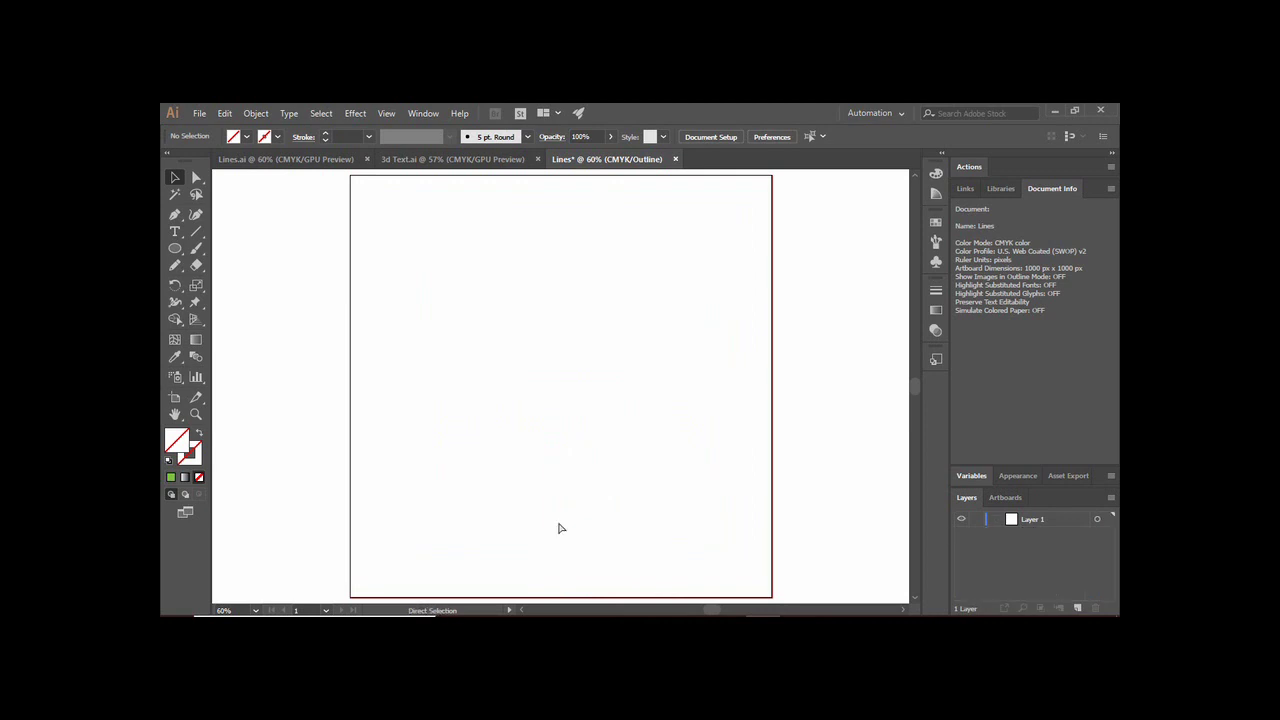
key("ctrl+y")
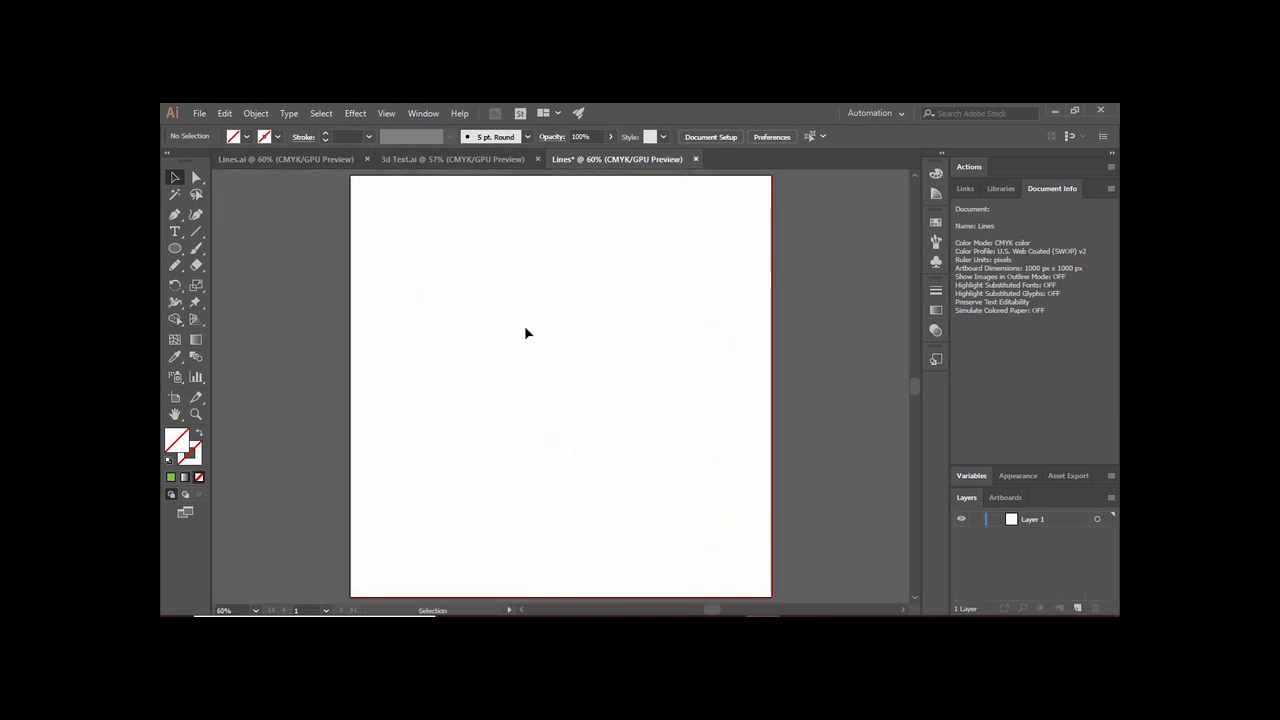
Paste the cut SAMPLE line artwork back onto the empty artboard and deselect it
key("a")
key("ctrl+v")
left_click(550, 455)
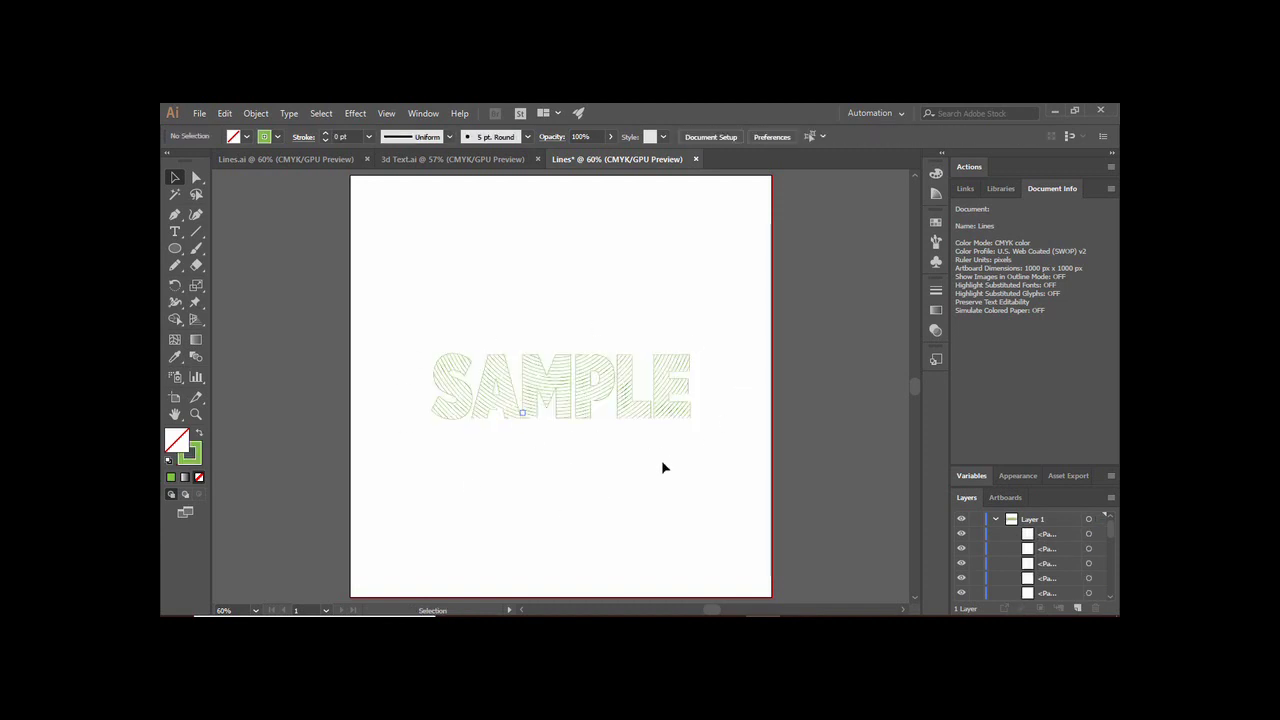
Check that outline segments and stripes of the letter S can be selected as separate paths
key("a")
key("ctrl+=")
key("ctrl+=")
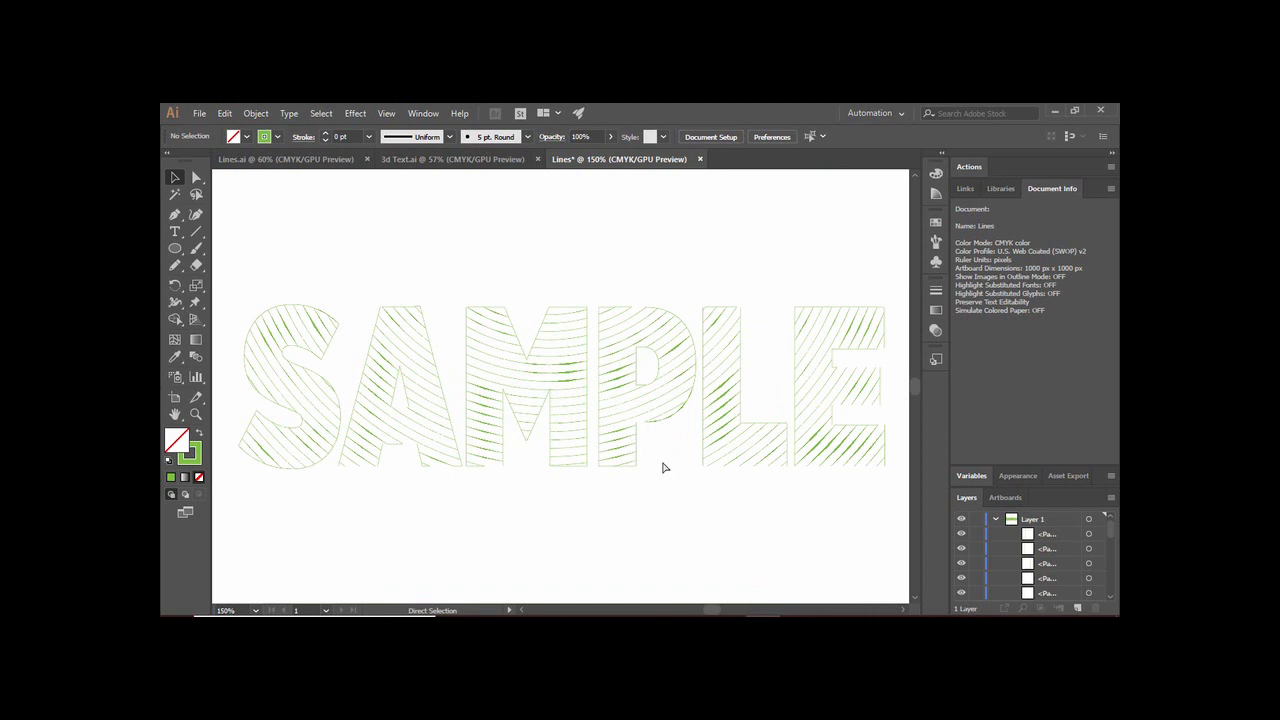
left_click(331, 324)
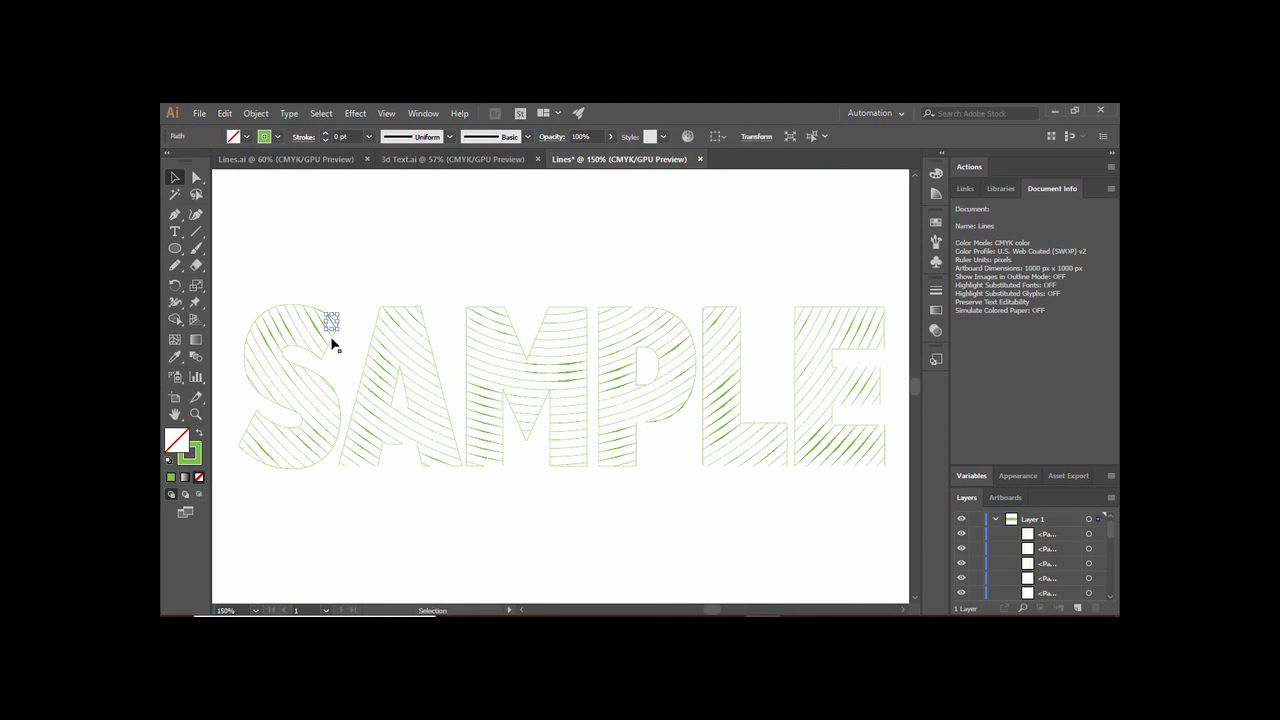
left_click(332, 283)
left_click(332, 322)
left_click(294, 300)
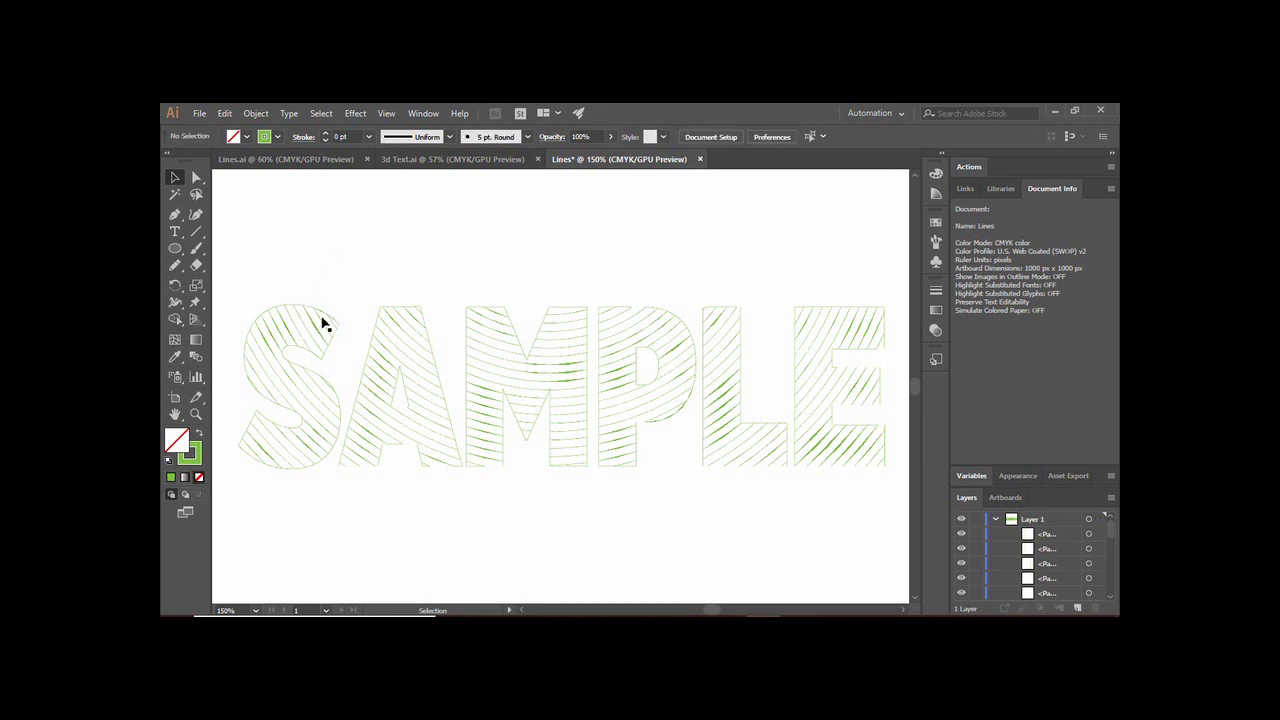
left_click(302, 328)
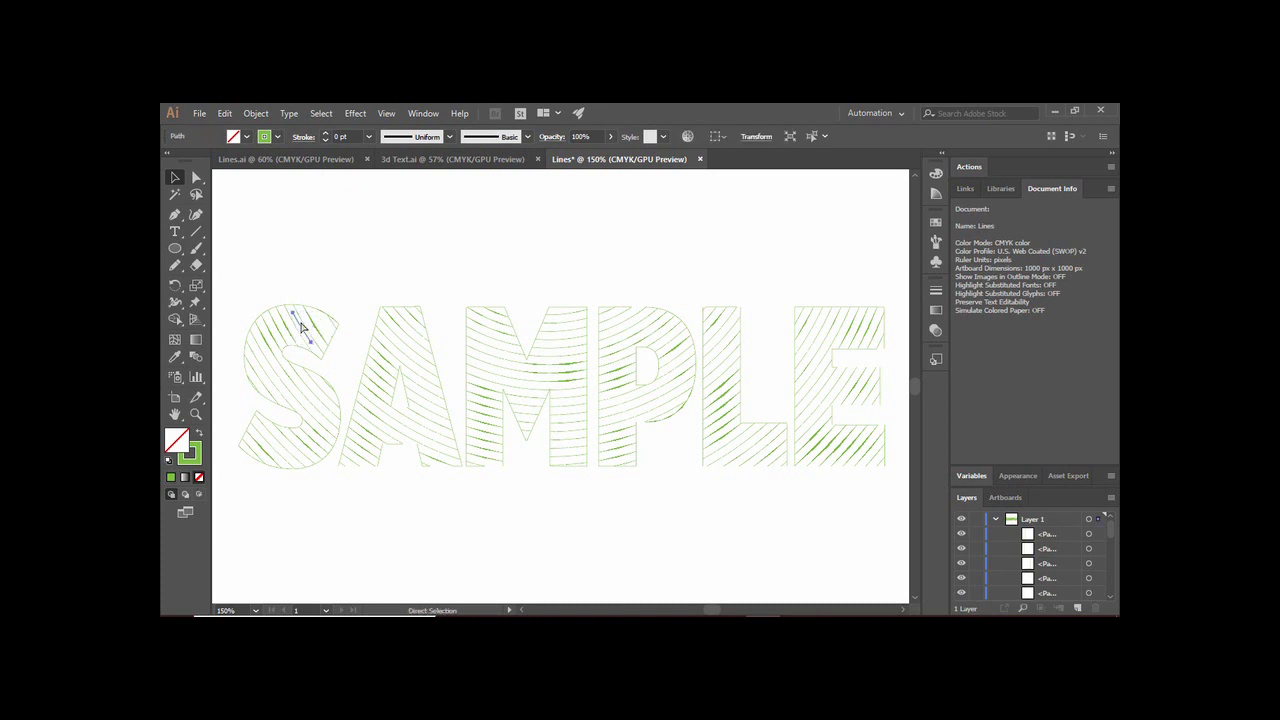
left_click(338, 341)
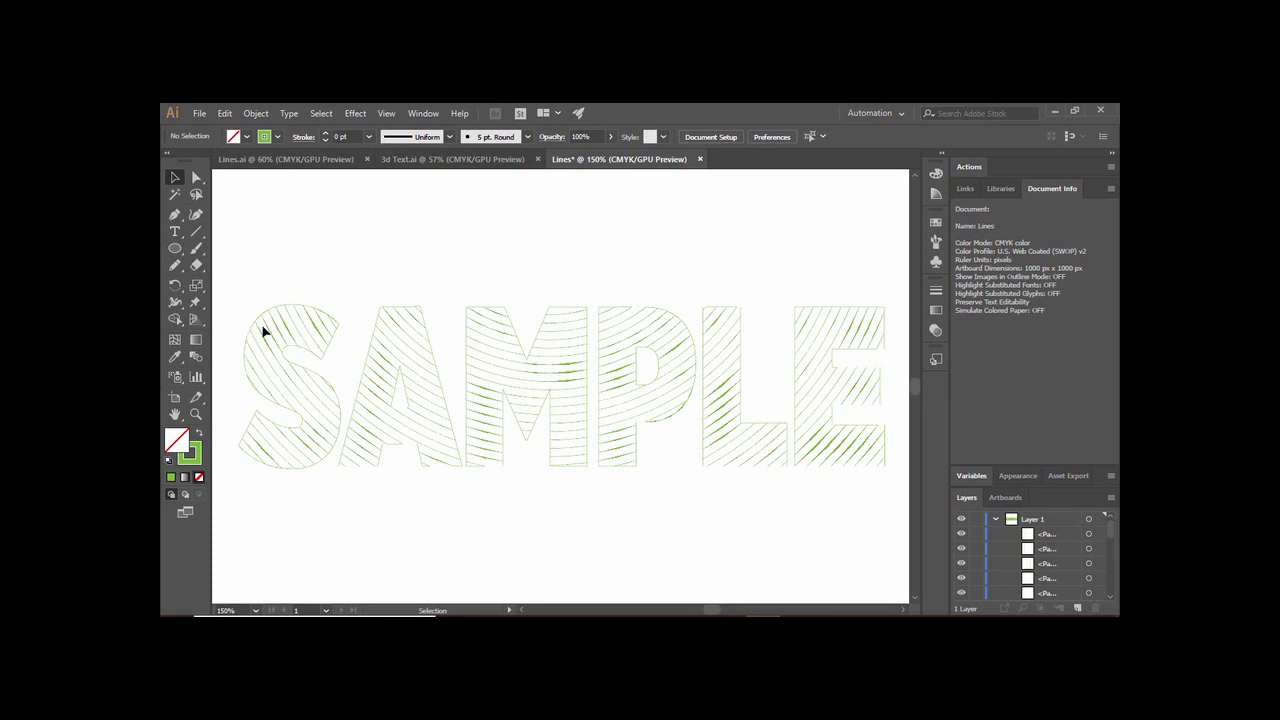
Select the long diagonal stripes through the middle of the letter S and set their stroke weight to 3 pt
left_click(273, 397)
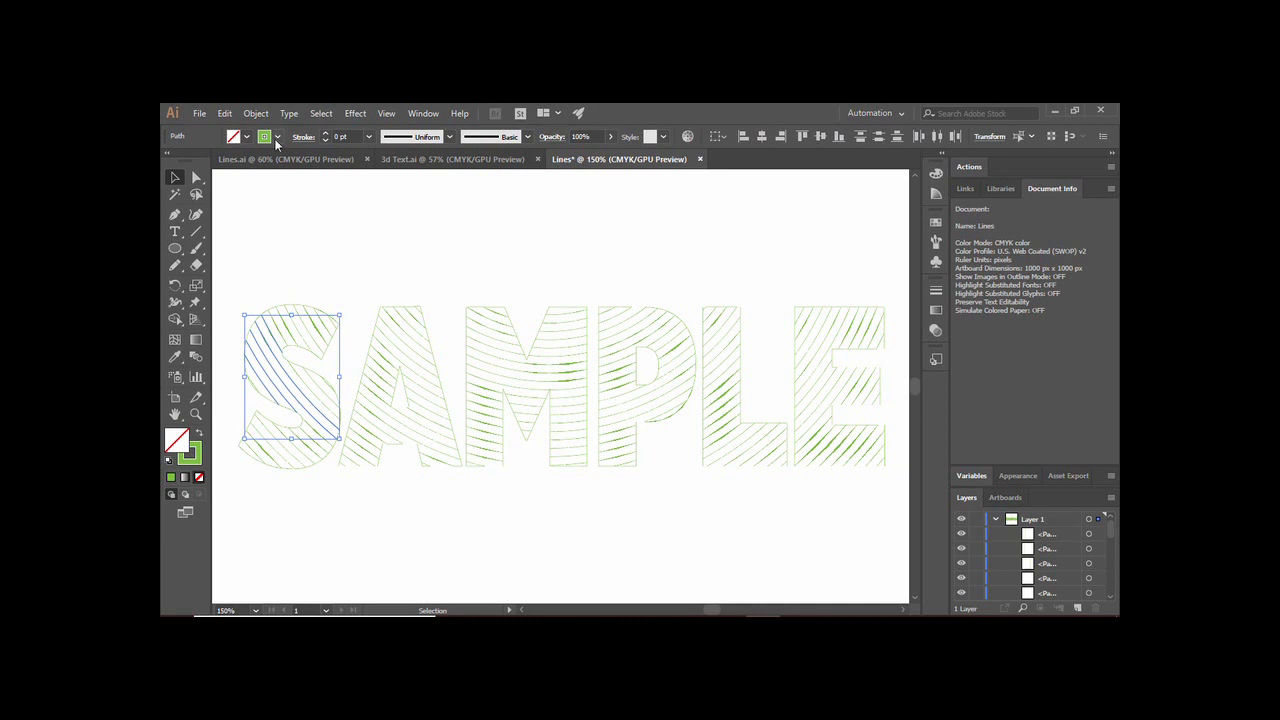
left_click(325, 136)
left_click(325, 136)
left_click(325, 136)
left_click(325, 136)
left_click(325, 134)
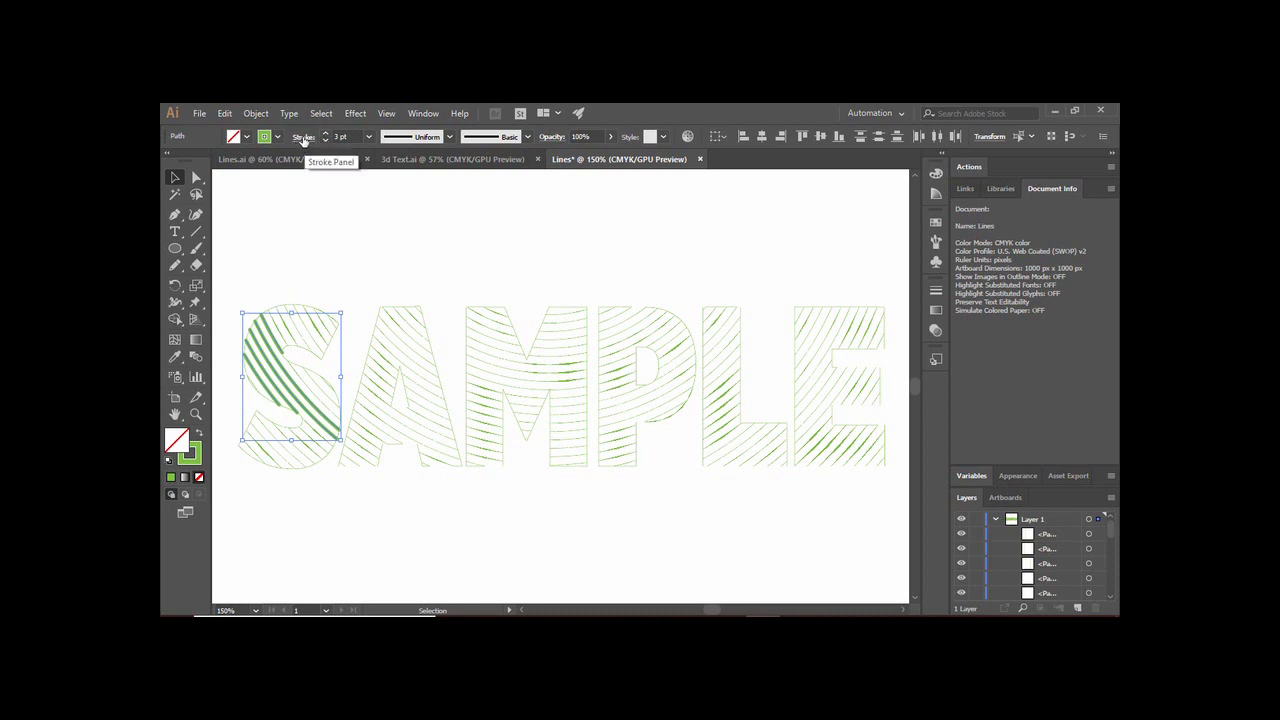
Give the thickened stripes of the S a round cap and a round join, and deselect them
left_click(303, 137)
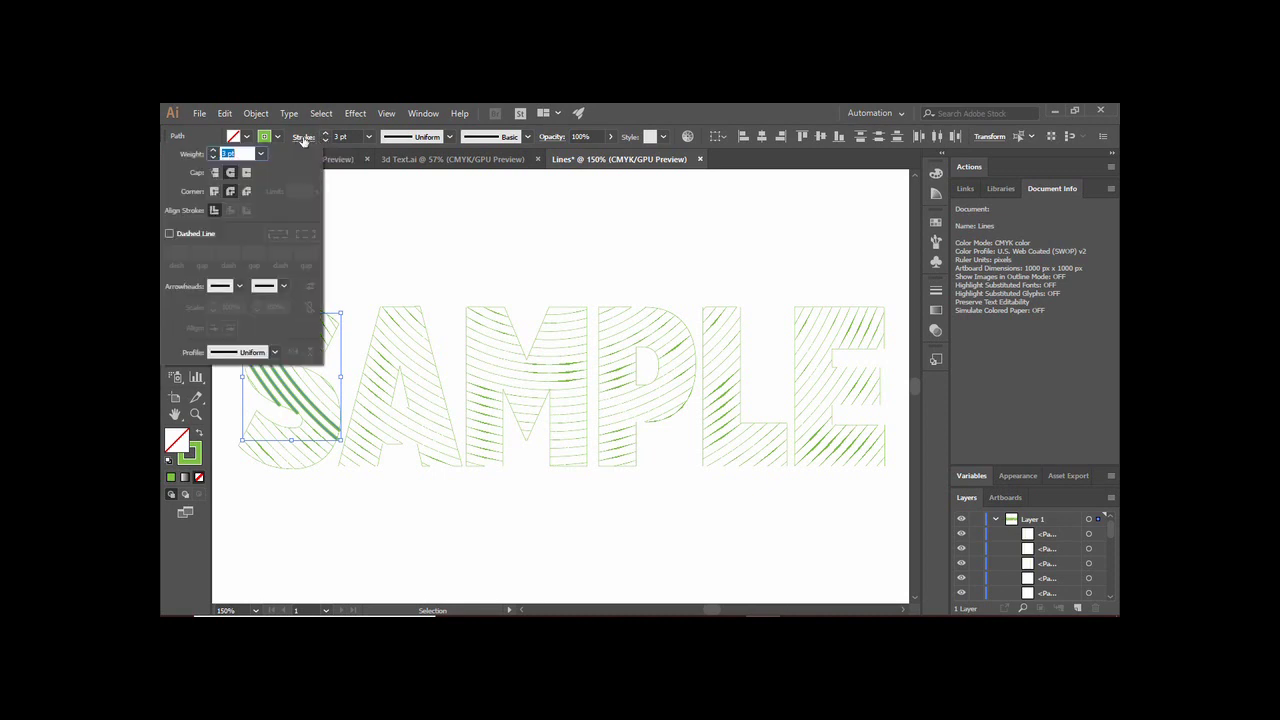
left_click(242, 192)
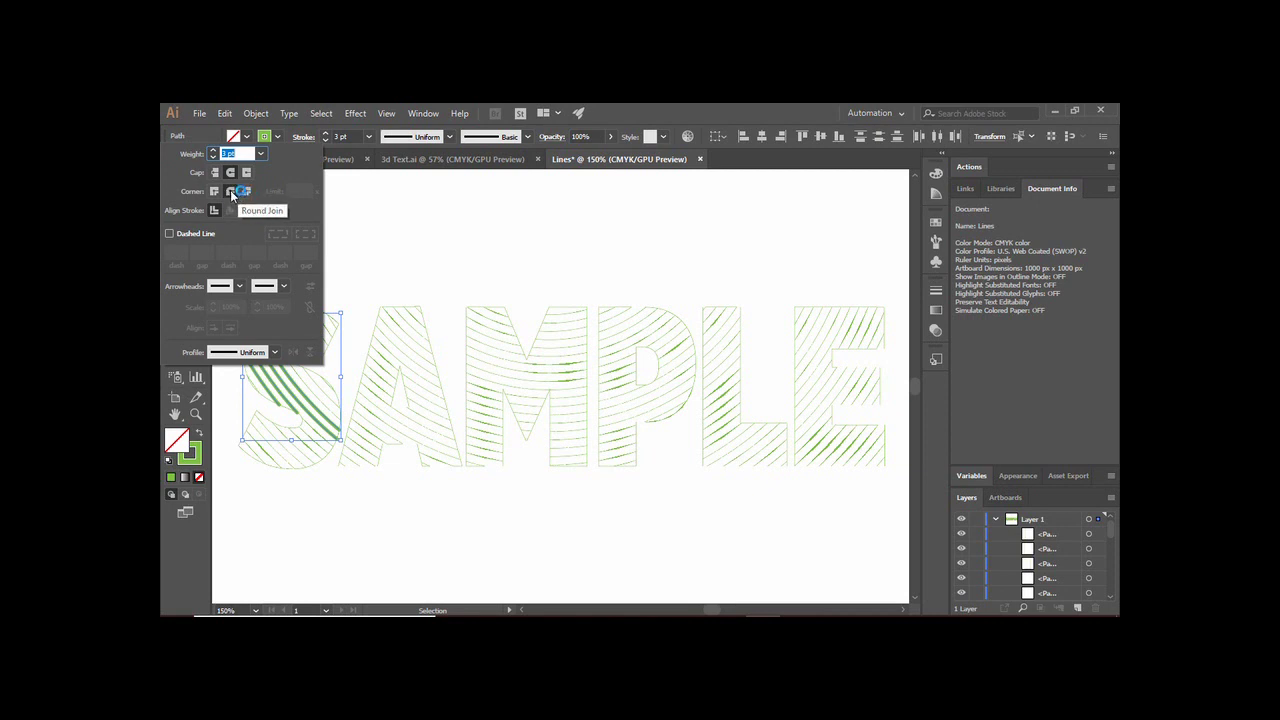
left_click(231, 193)
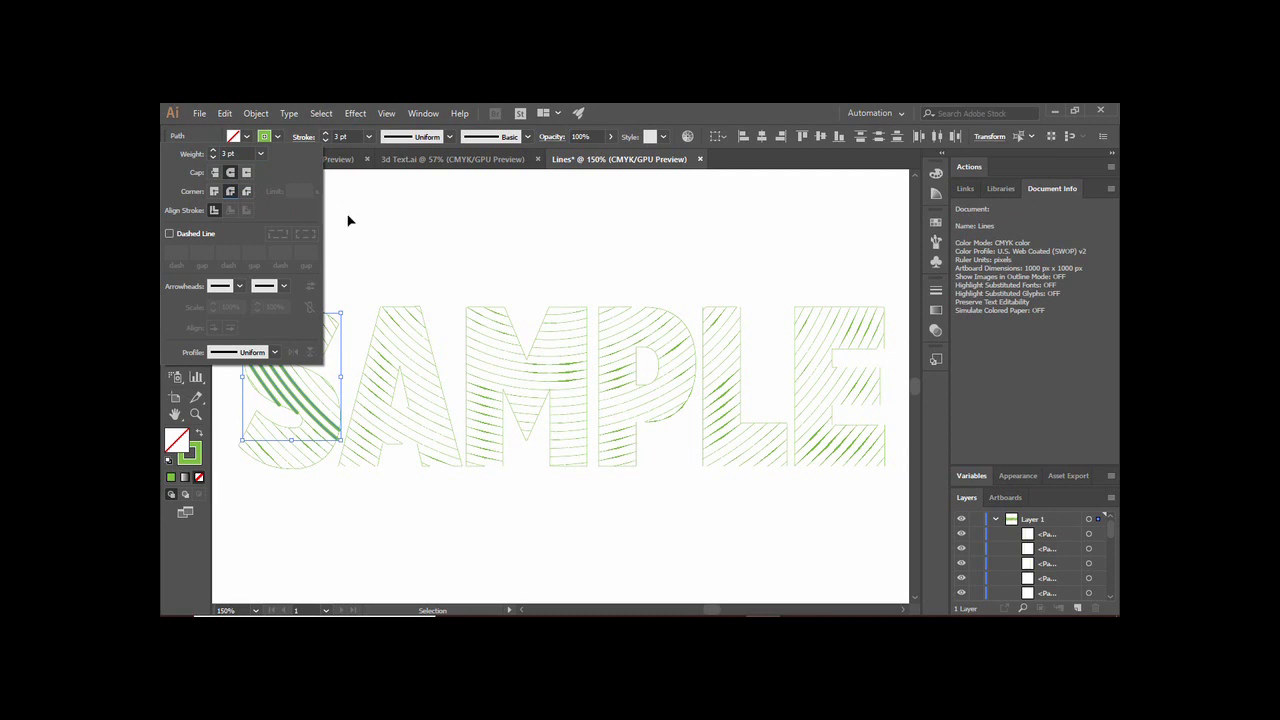
left_click(230, 175)
left_click(401, 249)
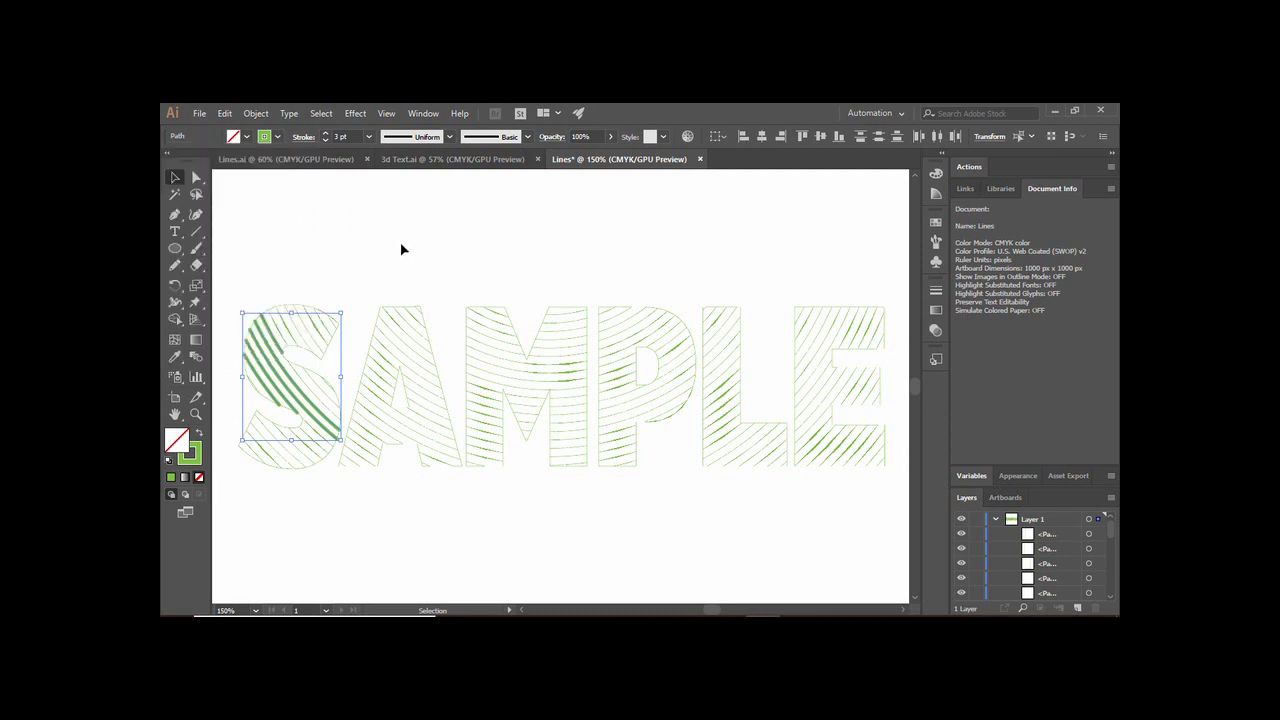
key("ctrl+equal")
key("ctrl+equal")
key("ctrl+equal")
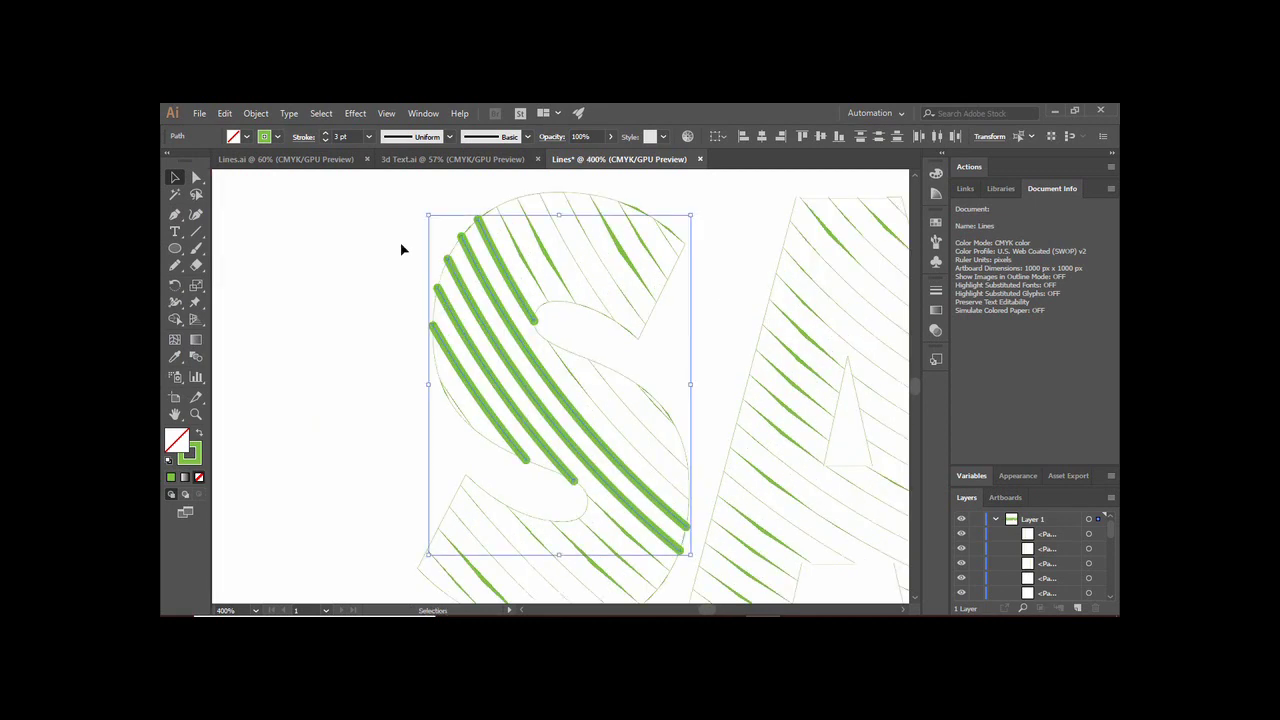
left_click(399, 258)
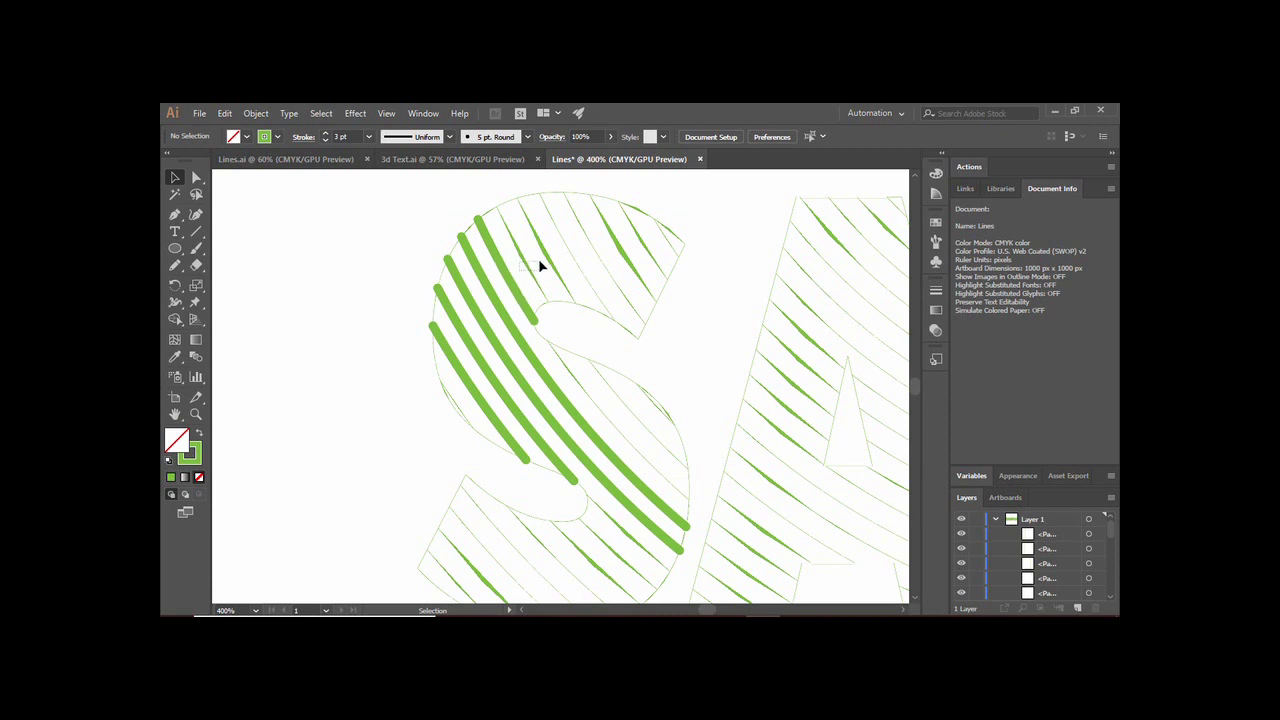
Set the stroke weight to 3 pt for the upper stripes and the two remaining middle stripes of the S
left_click(670, 243)
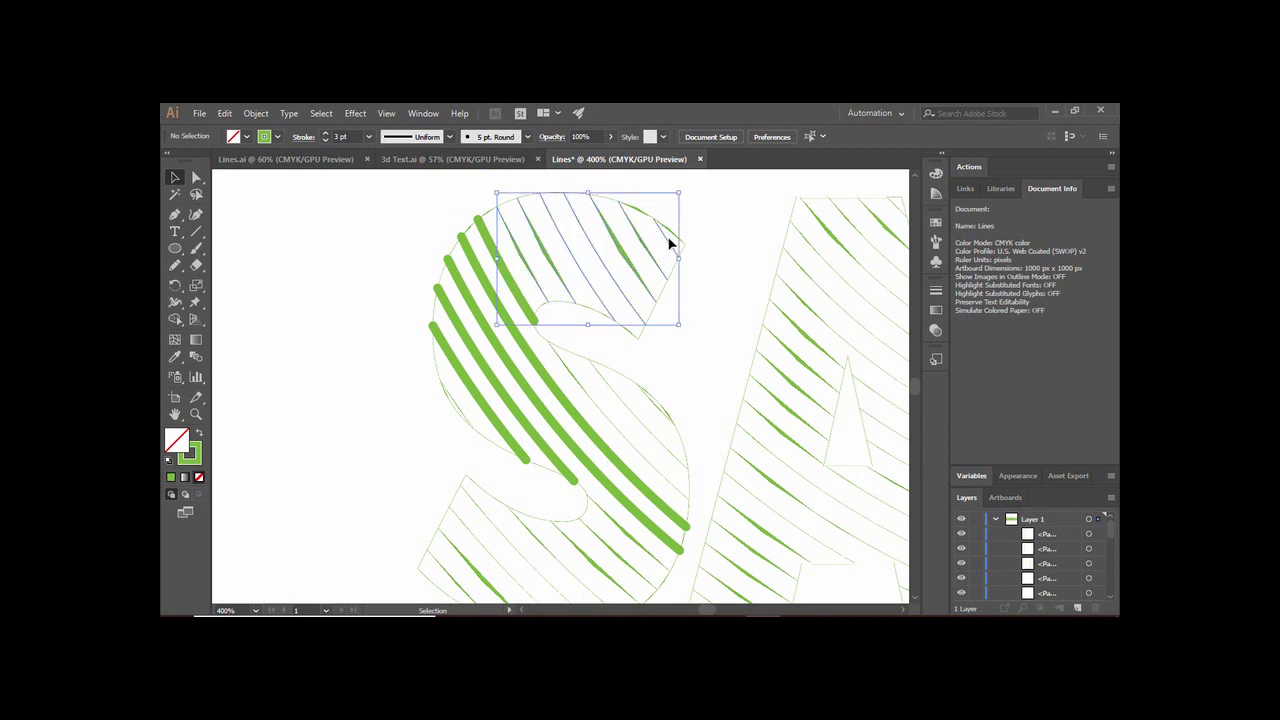
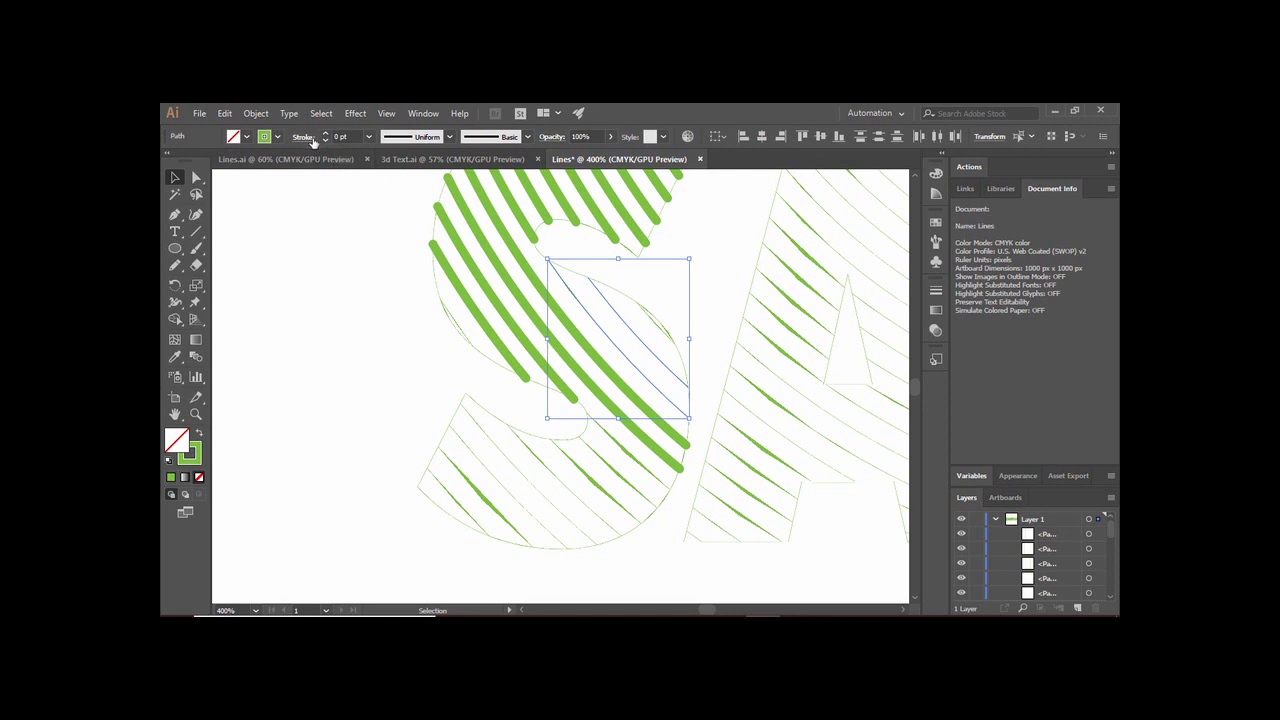
left_click(325, 133)
left_click(325, 133)
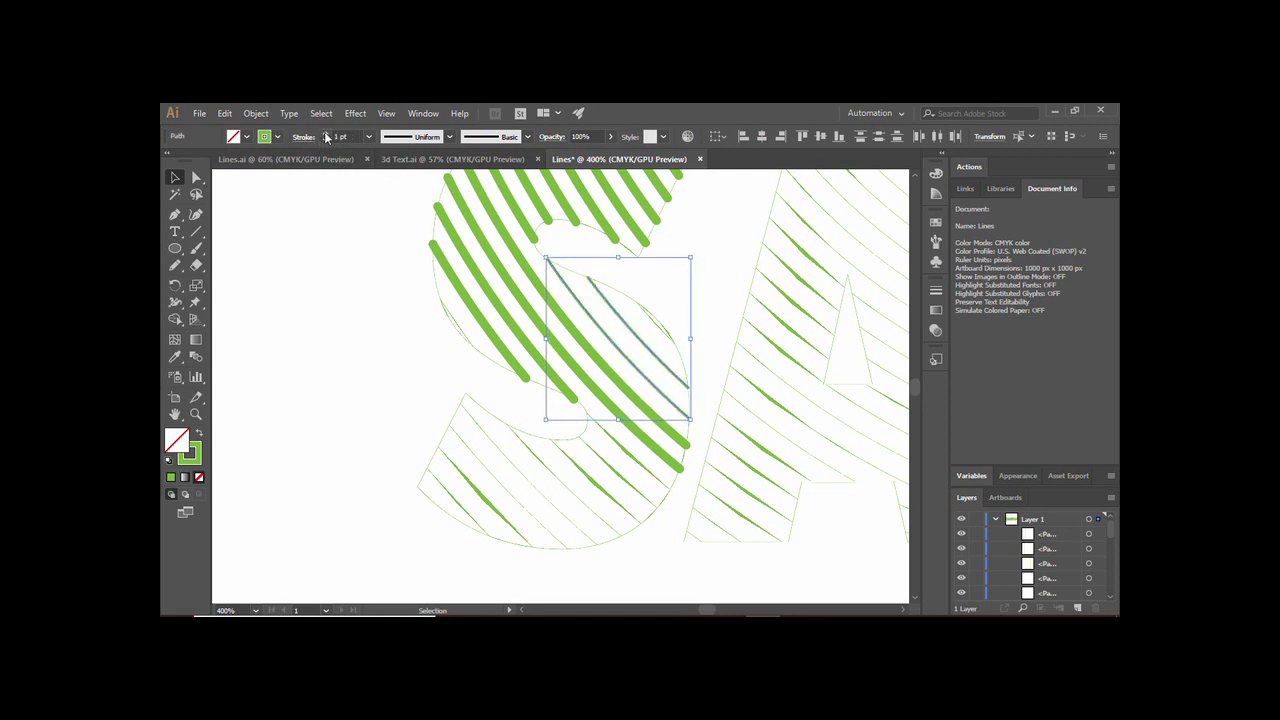
left_click(325, 133)
left_click(410, 320)
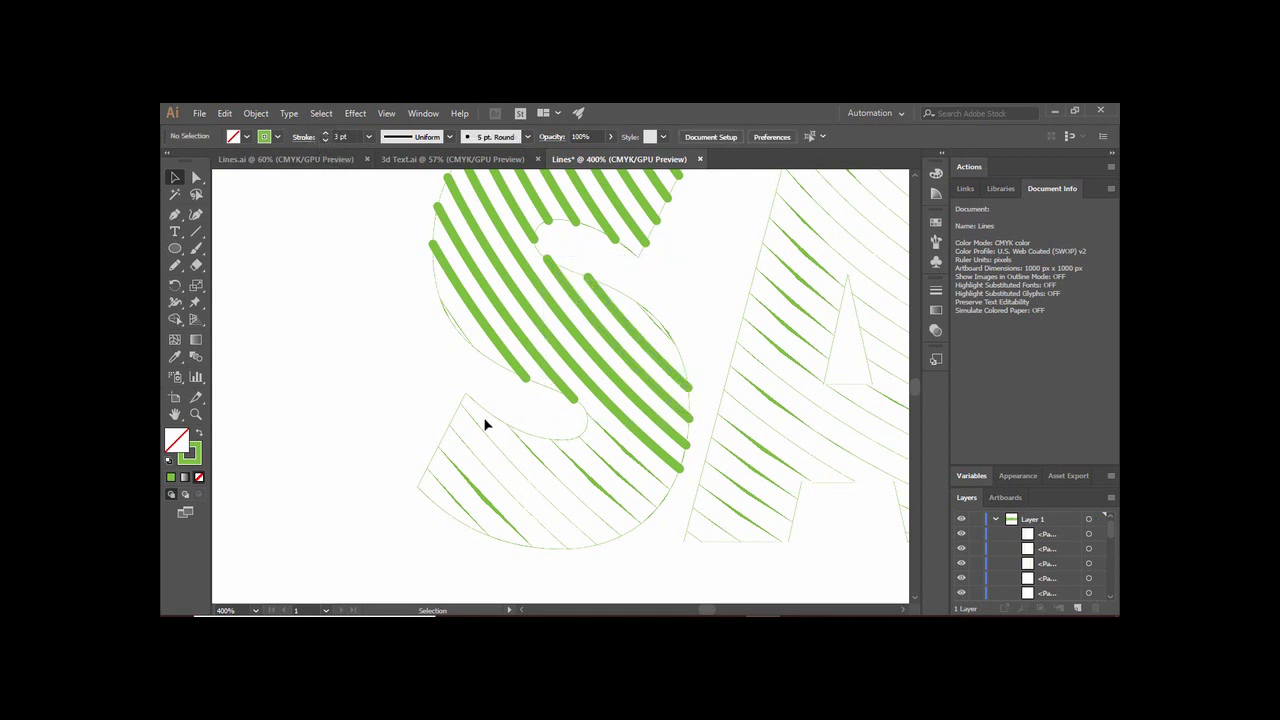
Select the stripes in the lower part of the S and set their stroke weight to 3 pt
mouse_move(593, 473)
left_mouse_down()
mouse_move(508, 520)
mouse_move(443, 523)
mouse_move(451, 515)
left_mouse_up()
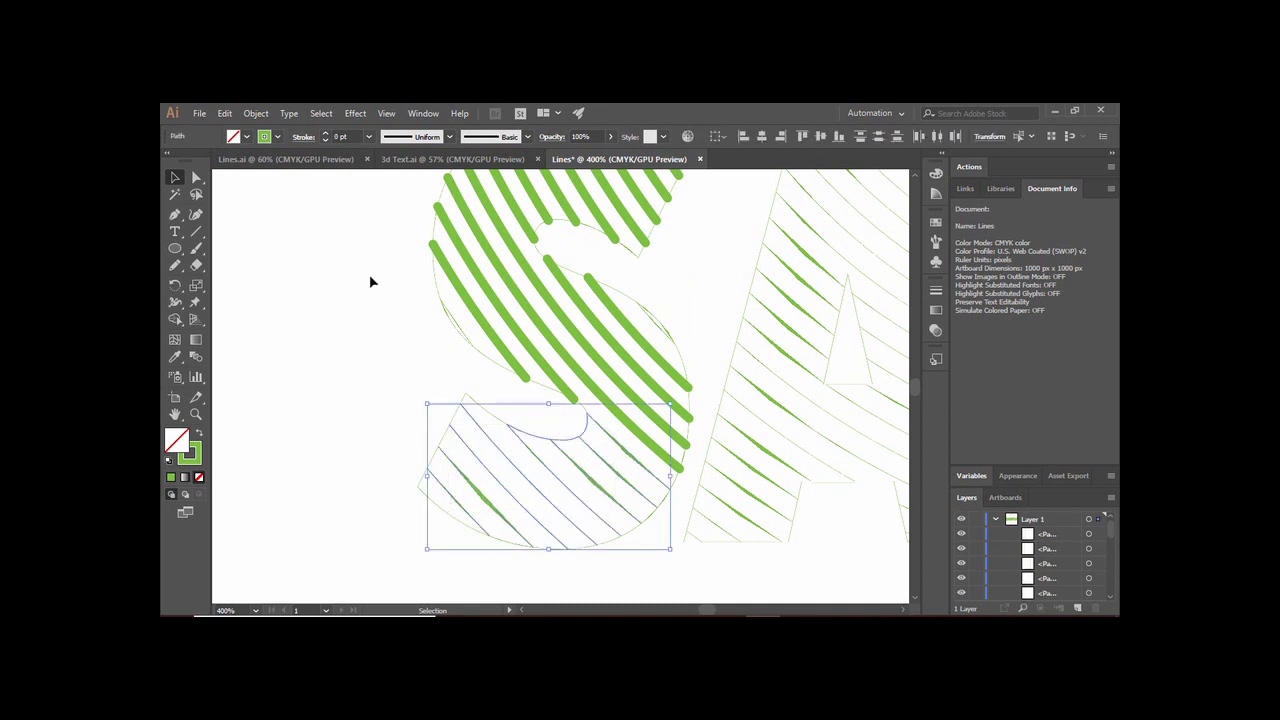
left_click(327, 139)
left_click(327, 136)
left_click(327, 136)
left_click(327, 136)
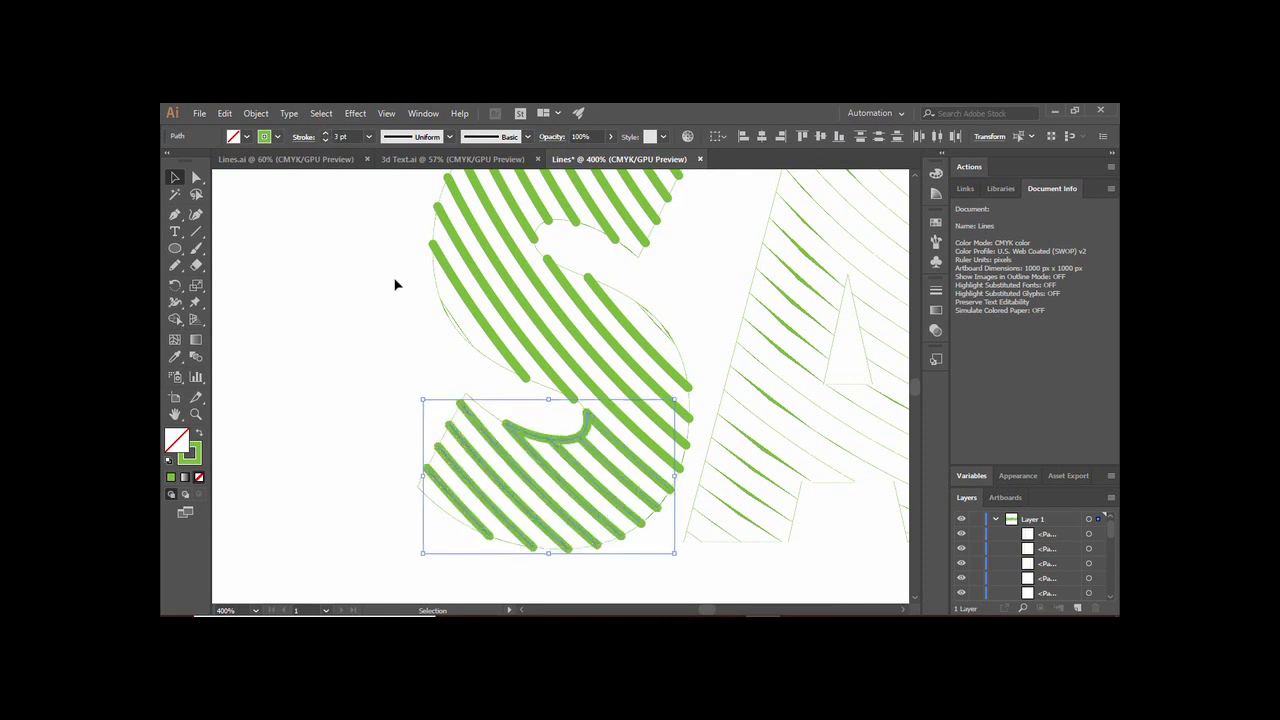
left_click(377, 292)
Reduce the stroke weight of the thickened left outline segment along the lower inner curve of the S to 0.25 pt
left_click(543, 445)
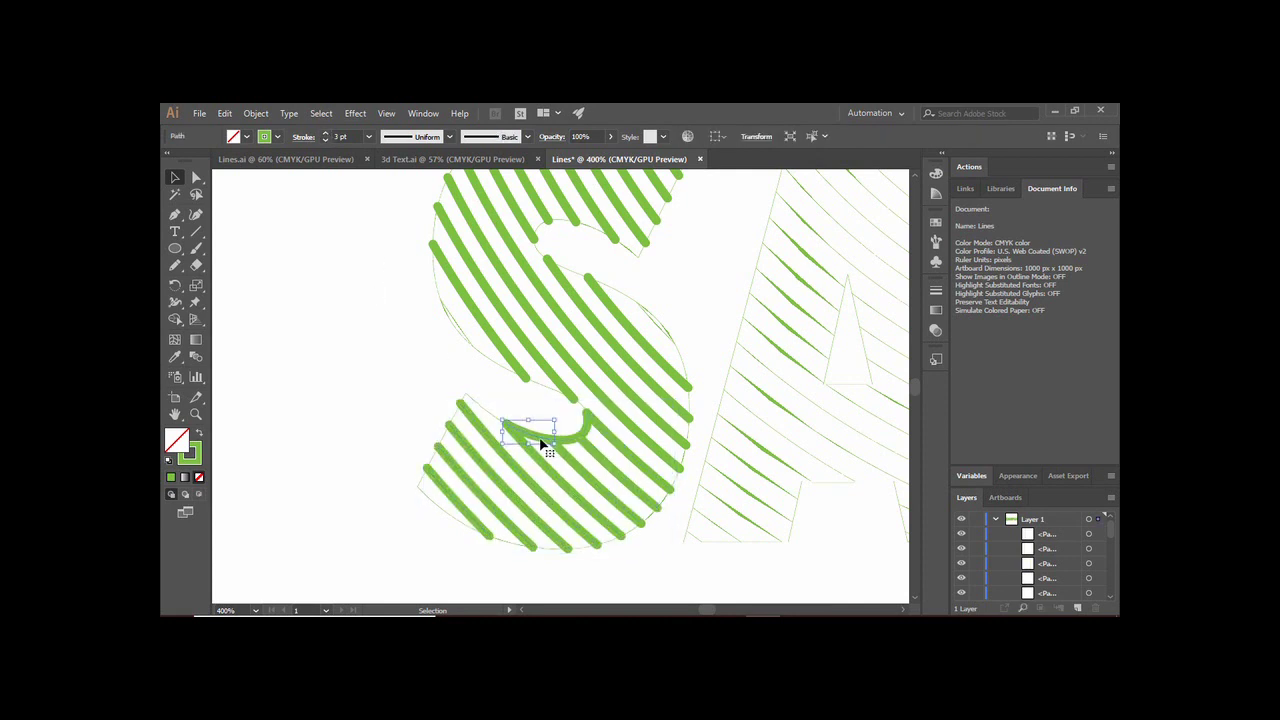
left_click(325, 140)
left_click(325, 140)
left_click(325, 140)
left_click(324, 140)
left_click(324, 140)
left_click(375, 283)
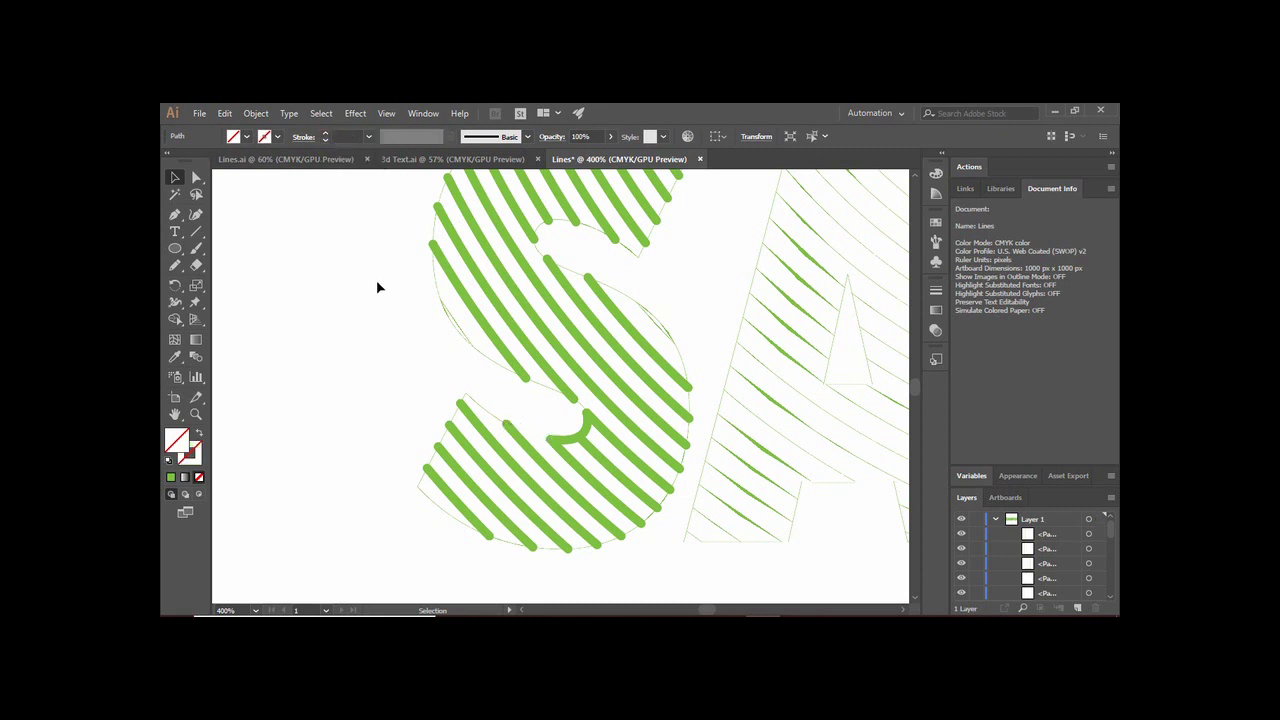
left_click(548, 437)
left_click(588, 447)
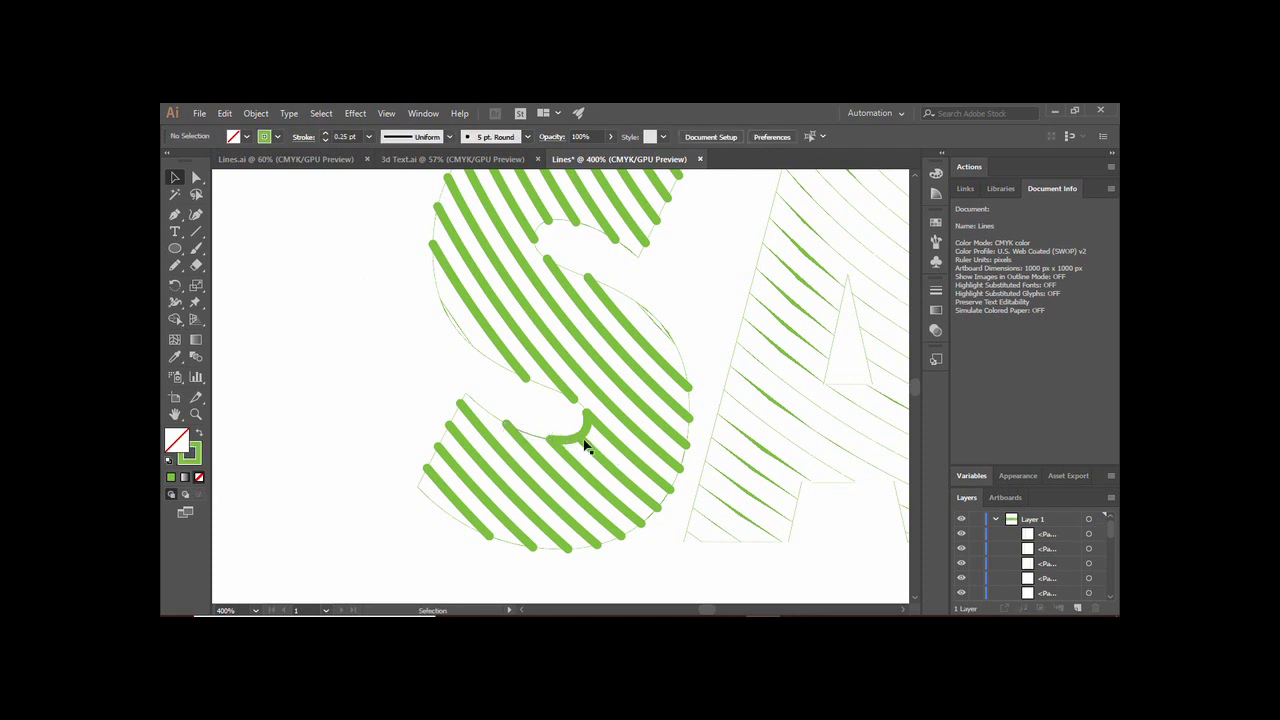
Reduce the stroke weight of the right outline segment on the lower inner curve of the S to 0.25 pt
left_click(589, 437)
left_click(324, 141)
left_click(324, 141)
left_click(324, 141)
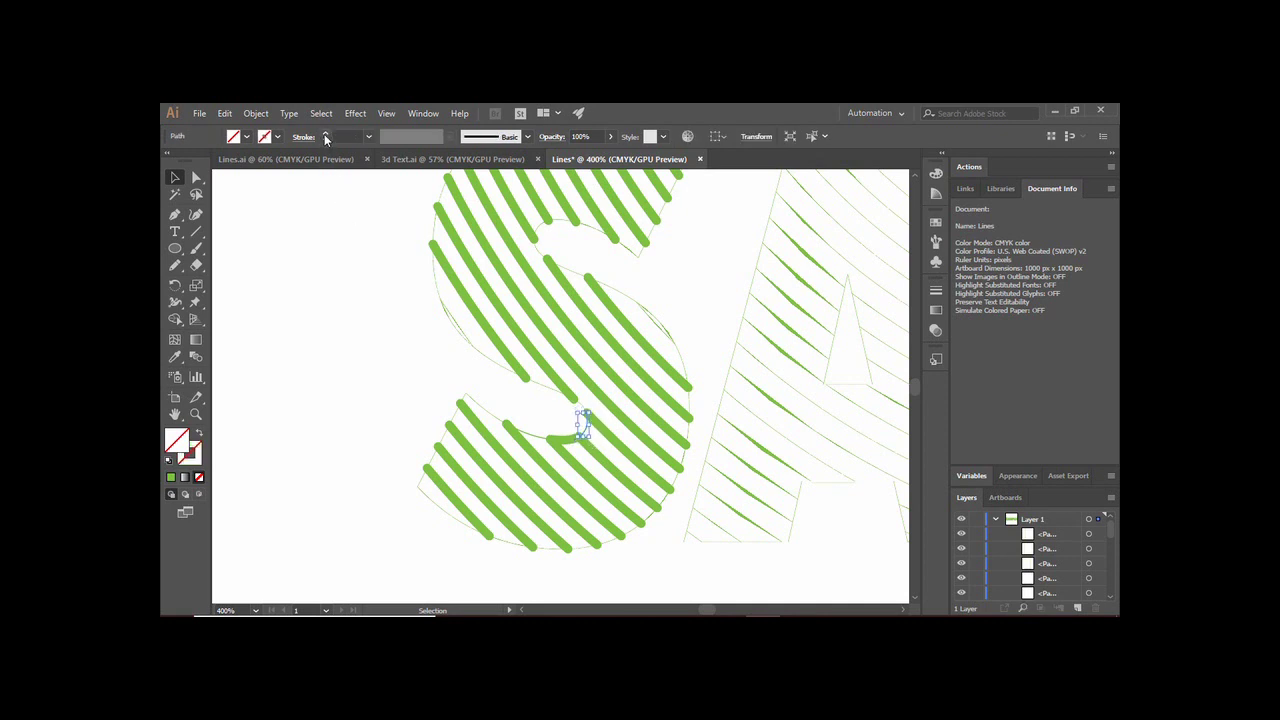
left_click(391, 288)
Reduce the last thick outline segment between the stripes on the lower inner curve of the S to 0.25 pt
left_click(575, 441)
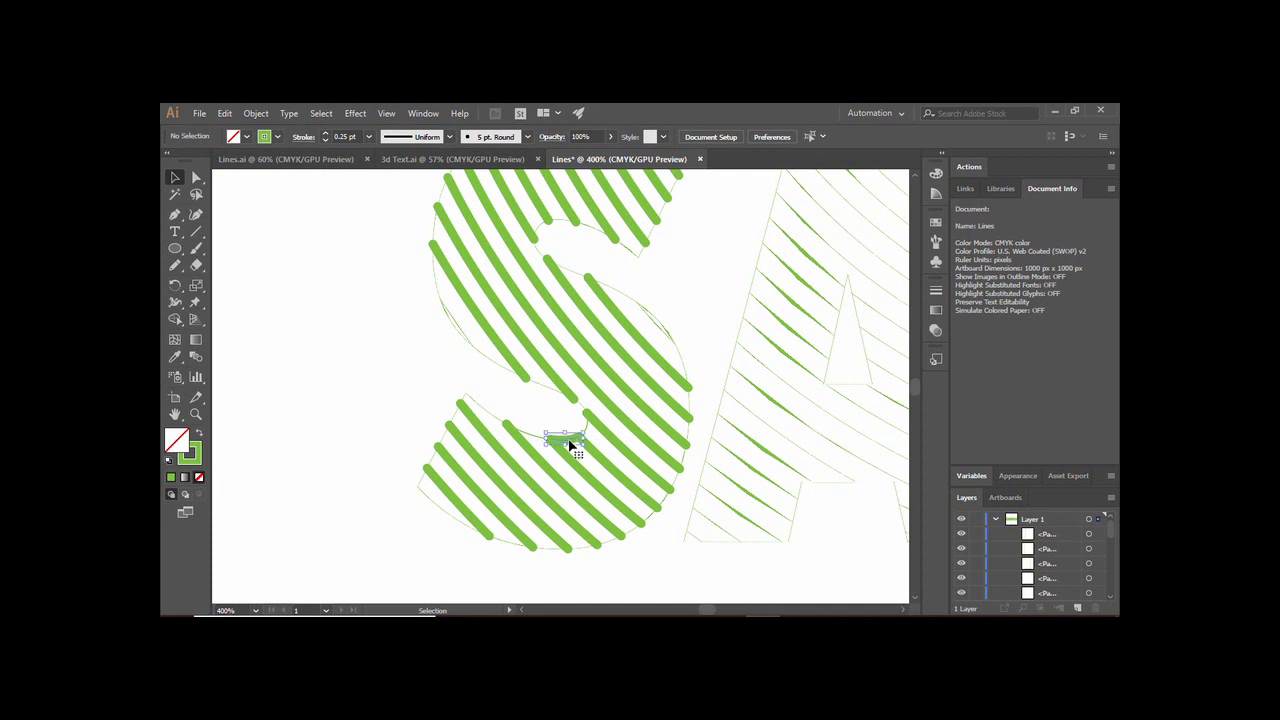
left_click(325, 137)
left_click(326, 141)
left_click(326, 141)
left_click(326, 141)
left_click(394, 301)
scroll(707, 610, "right", 3)
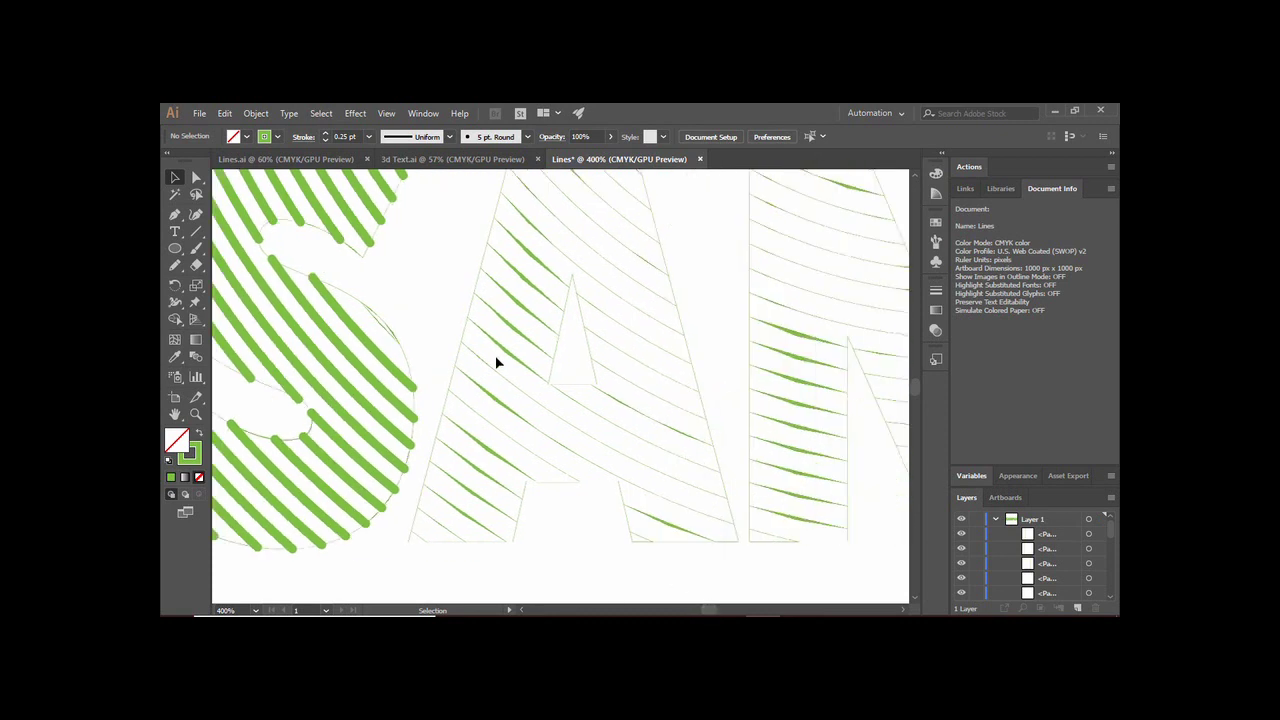
Select the stripes crossing the upper part of the A above its counter and set their stroke weight to 3 pt
left_click_drag(572, 192, 591, 221)
mouse_move(640, 278)
left_mouse_down()
mouse_move(623, 258)
mouse_move(631, 272)
left_mouse_up()
left_click(326, 133)
left_click(326, 133)
left_click(326, 133)
left_click(326, 134)
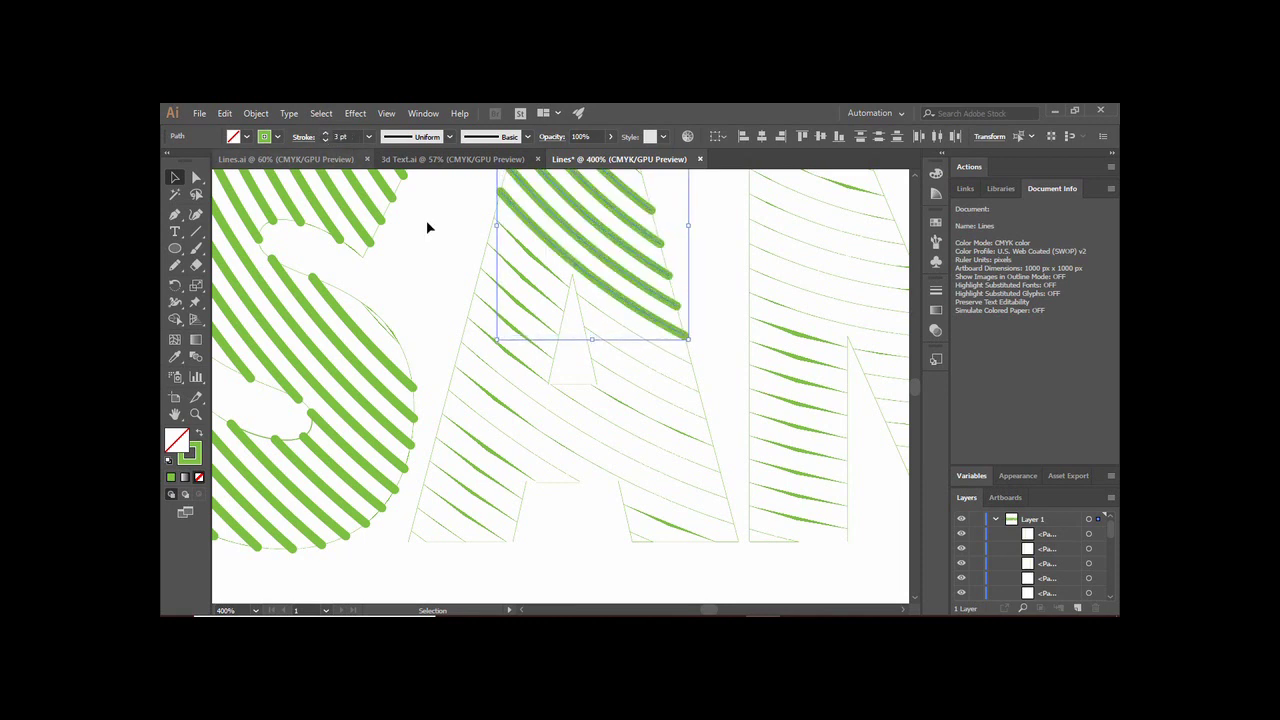
left_click(437, 242)
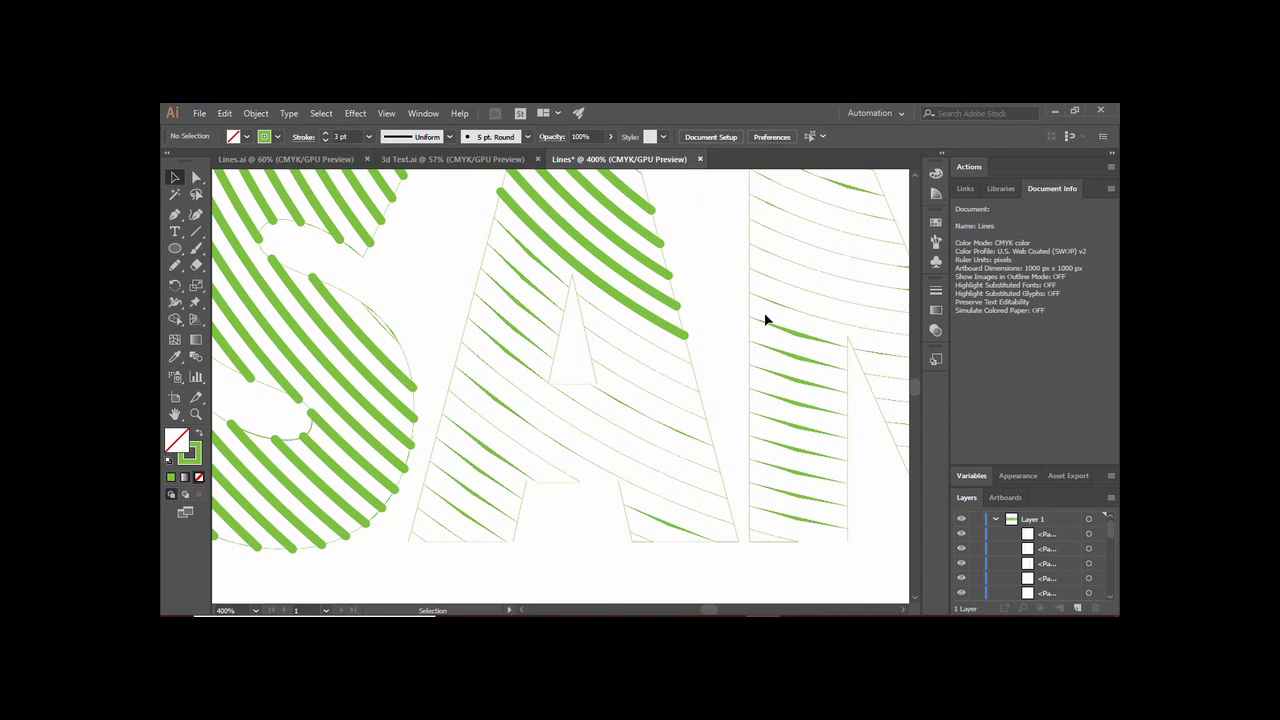
Set the stroke weight of the remaining short stripes at the A's top right corner to 3 pt
scroll(913, 380, "up", 3)
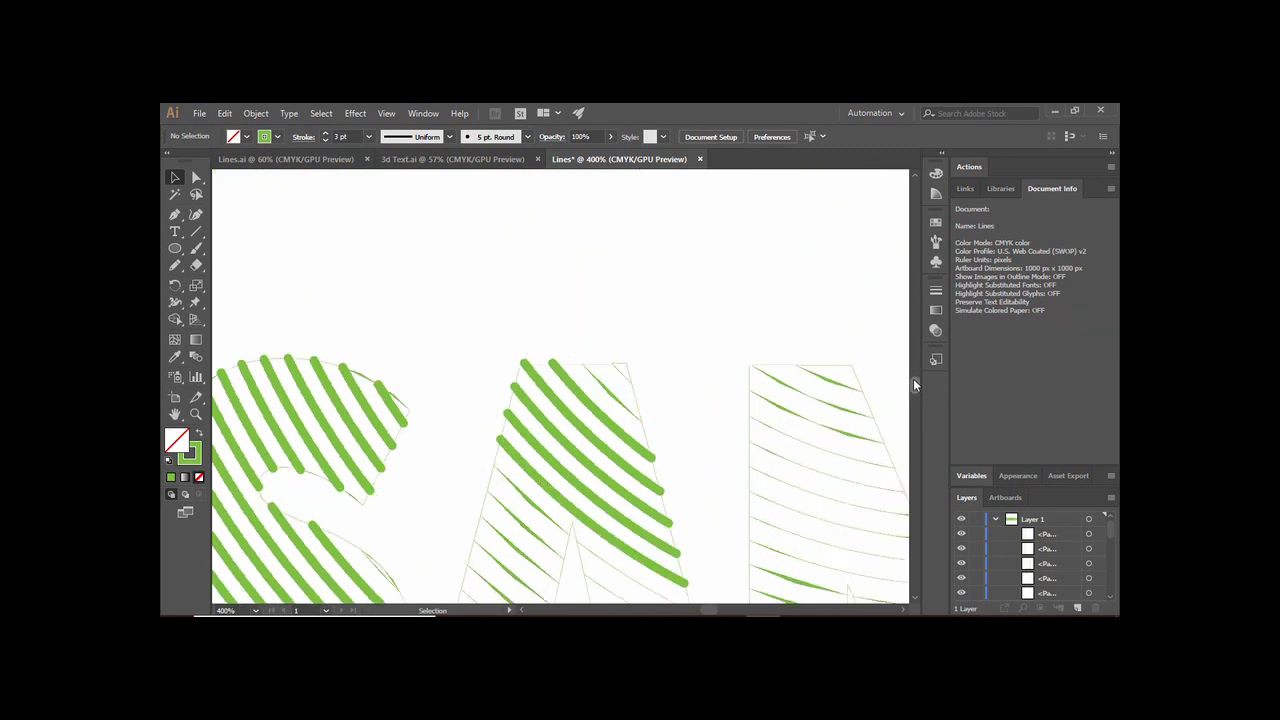
scroll(913, 379, "down", 1)
left_click_drag(627, 290, 626, 289)
left_click(325, 132)
left_click(325, 132)
left_click(325, 132)
left_click(325, 132)
left_click(325, 132)
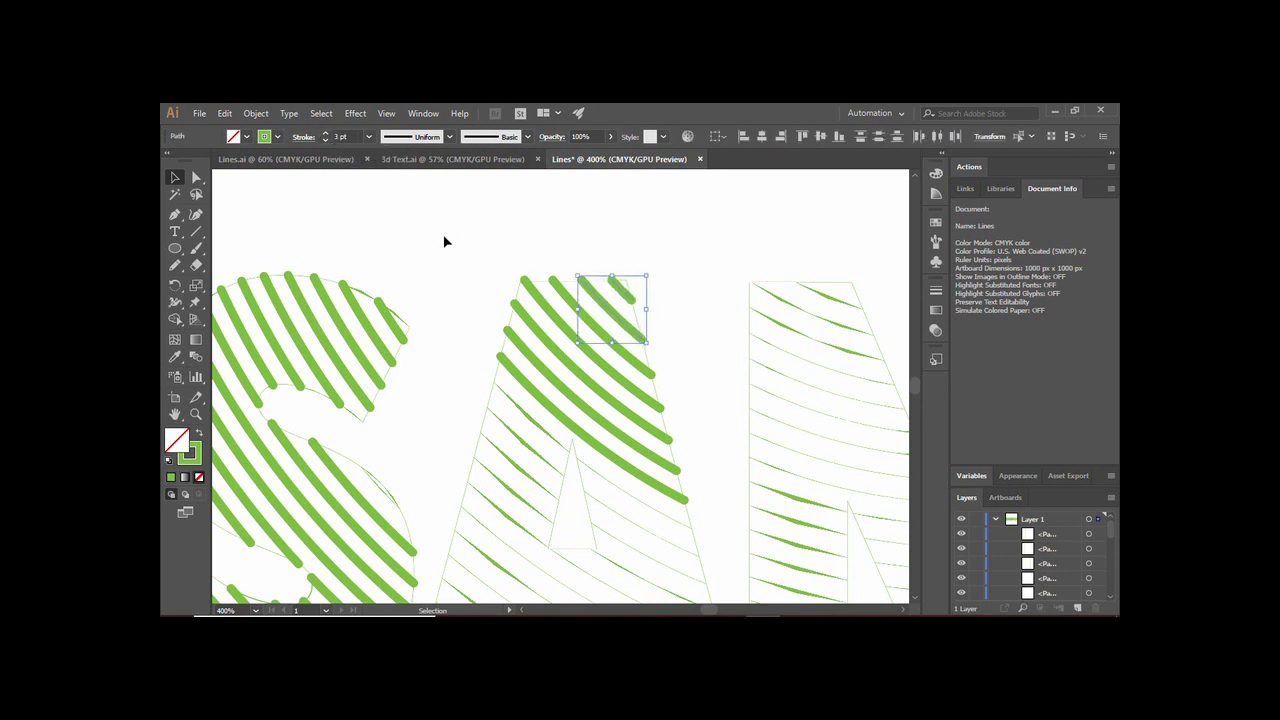
left_click(446, 241)
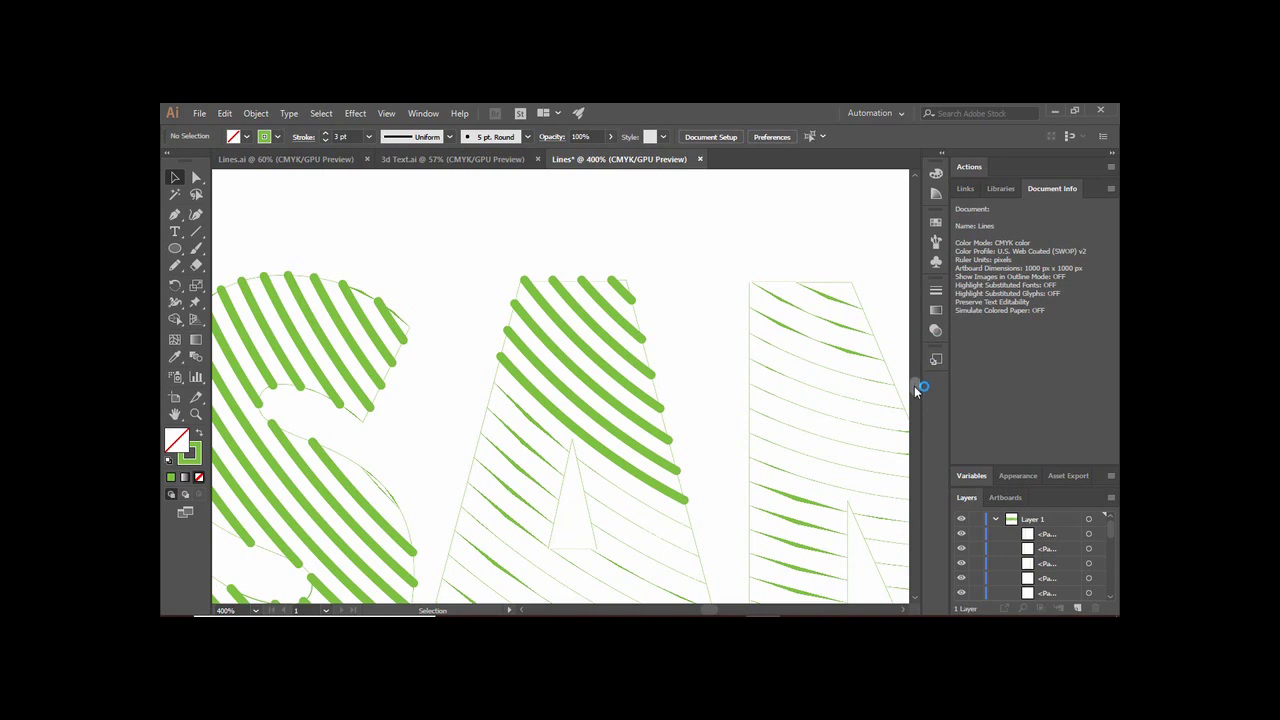
Select the stripes in the right leg and crossbar of the A and set their stroke weight to 3 pt
left_click_drag(914, 386, 914, 389)
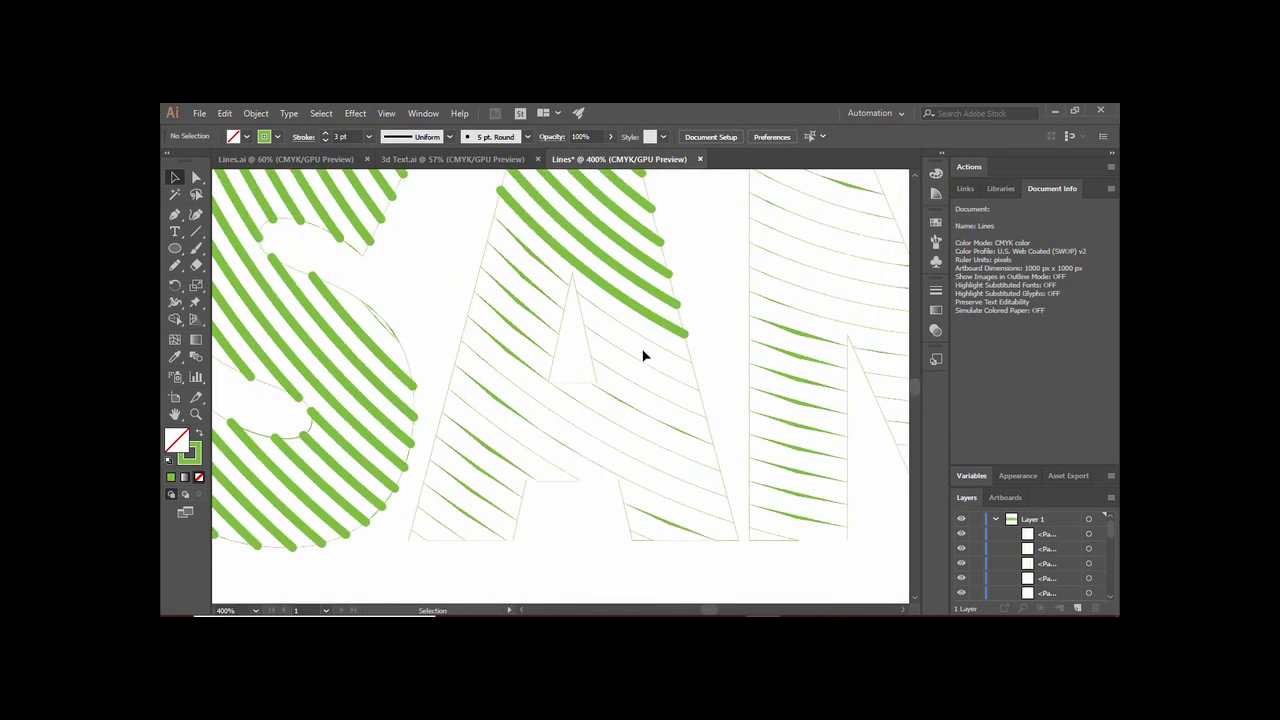
left_click(673, 533)
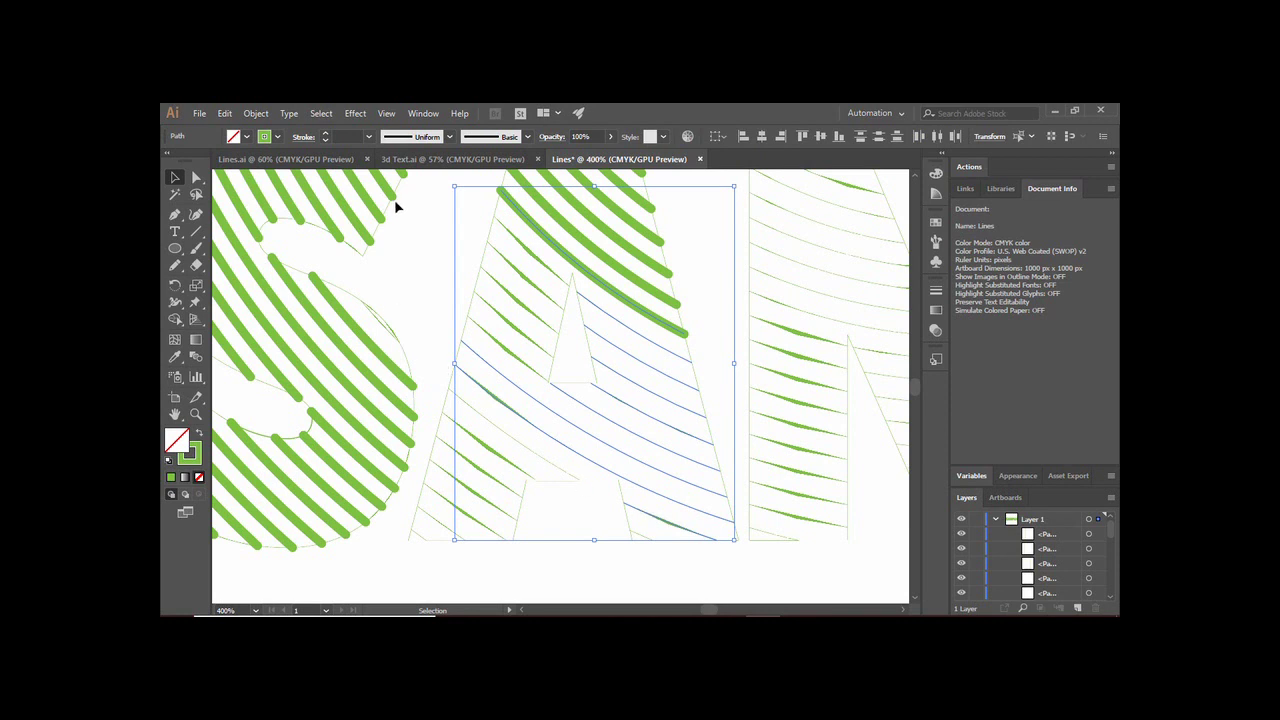
left_click(324, 135)
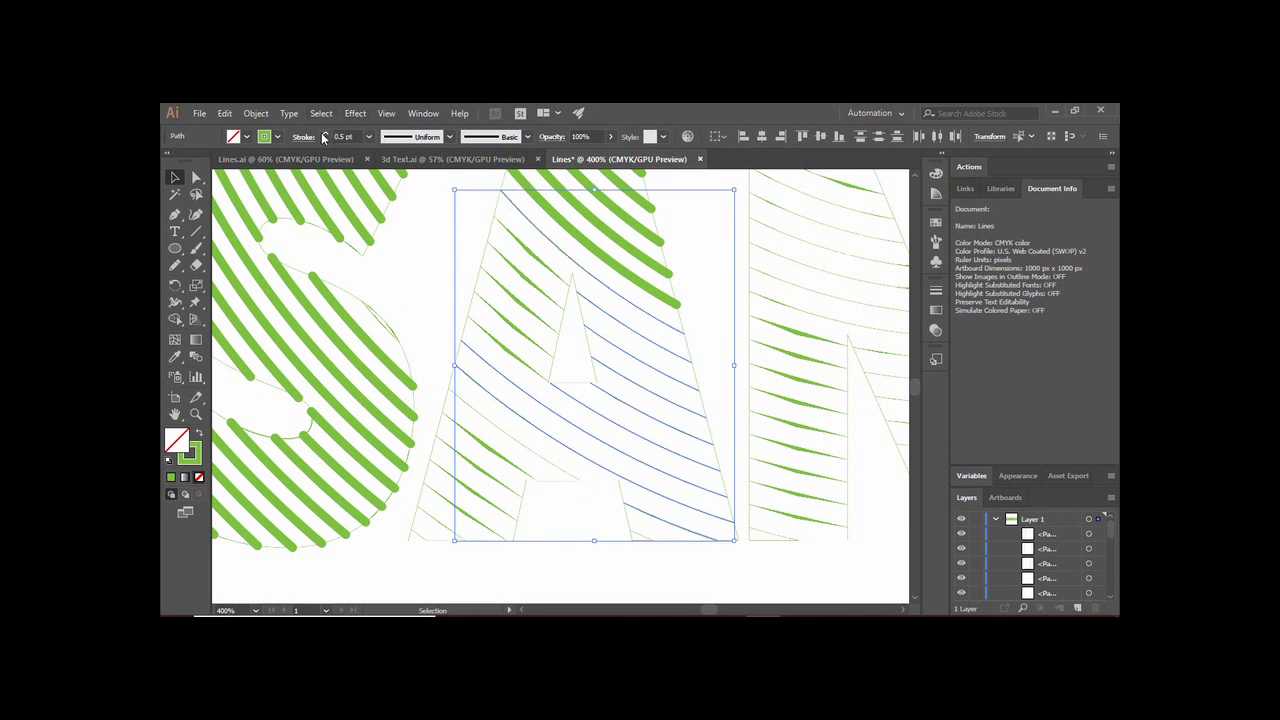
left_click(324, 135)
left_click(324, 135)
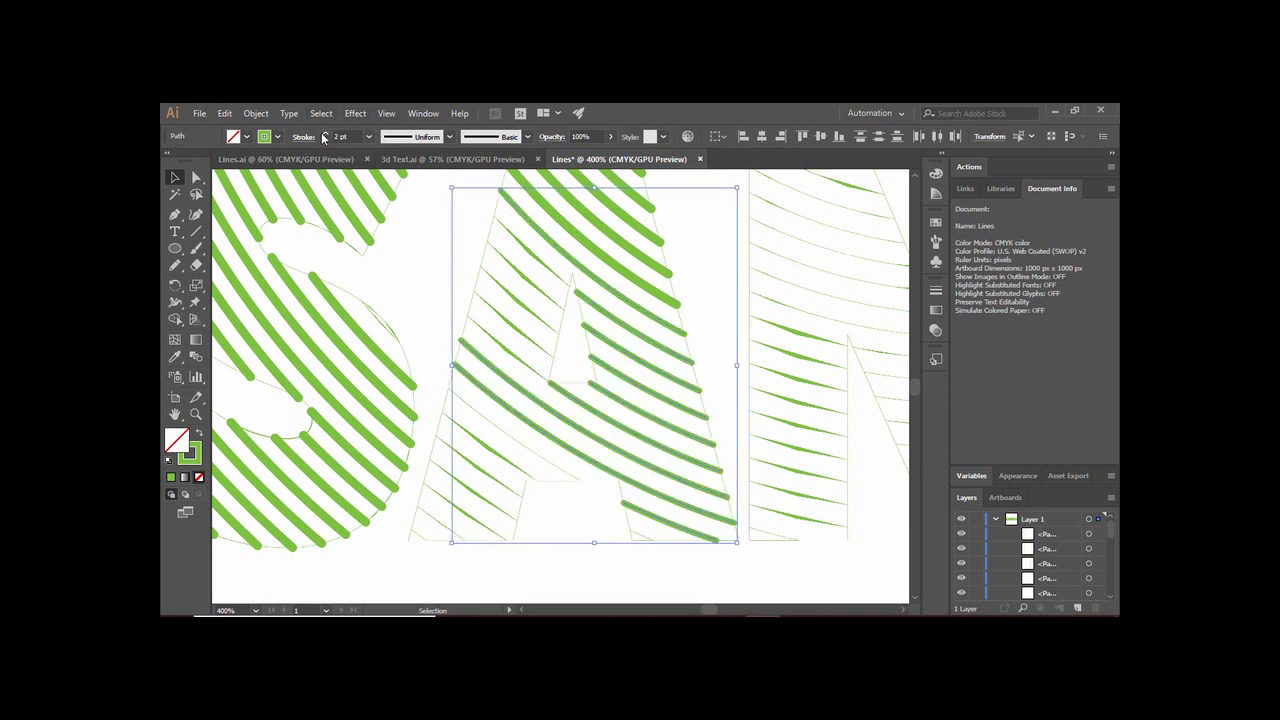
left_click(324, 135)
left_click(426, 297)
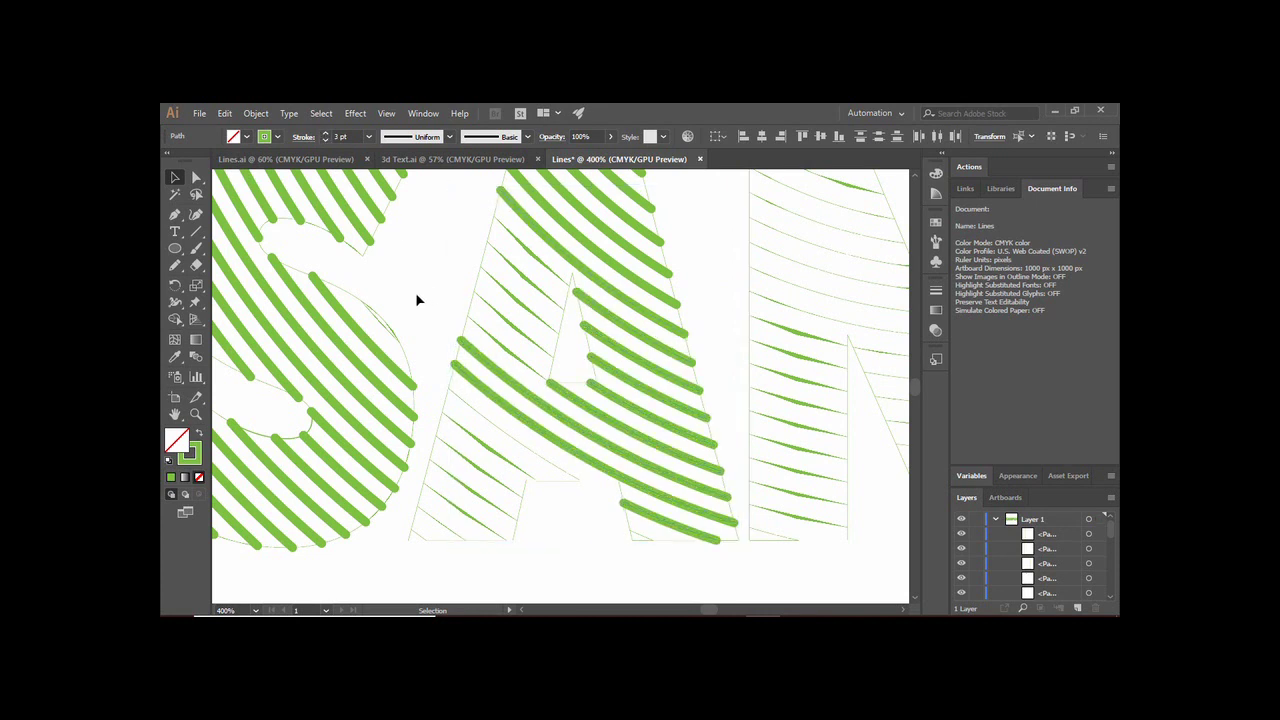
Set the stroke weight of the stripes between the A's left edge and its counter to 3 pt
left_click(497, 357)
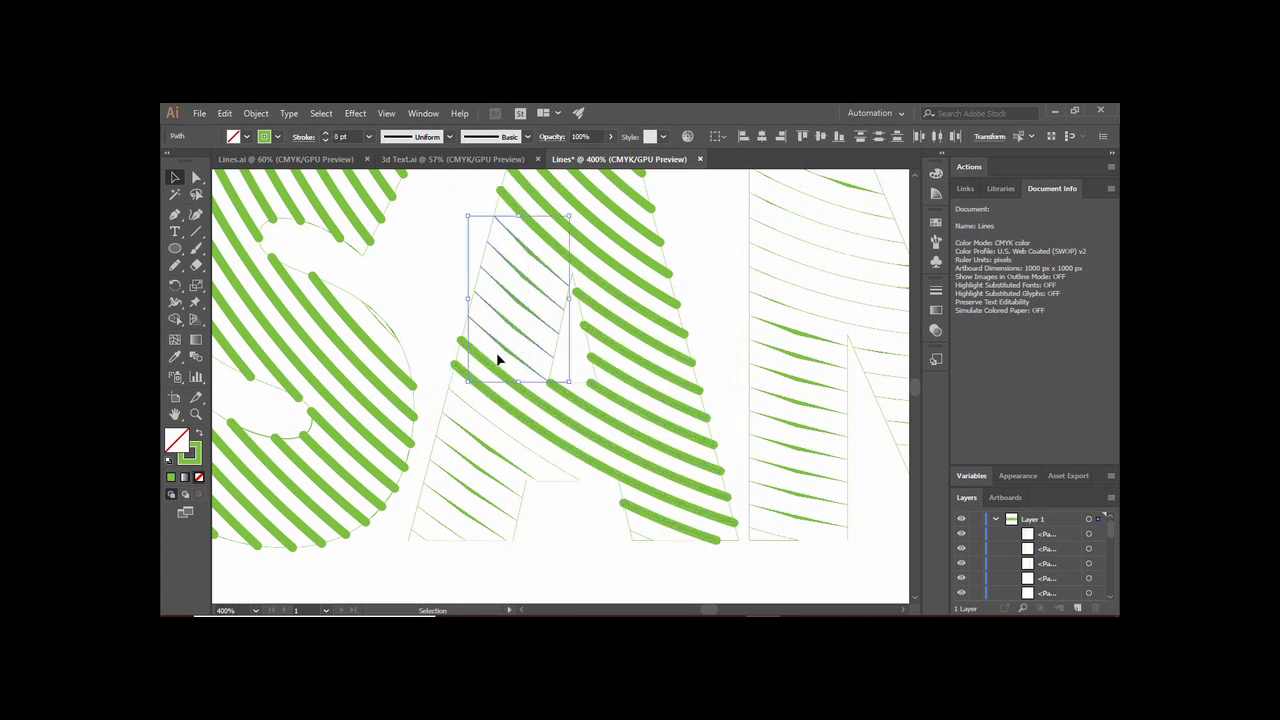
left_click(325, 133)
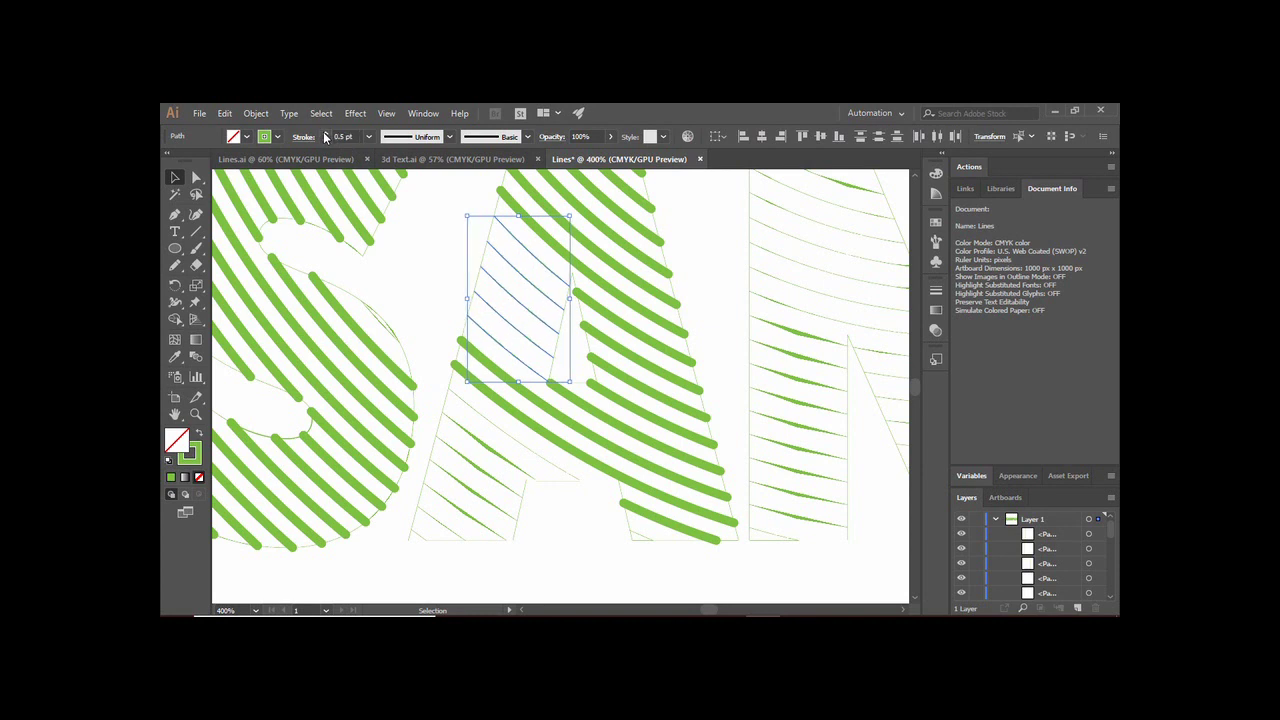
left_click(325, 133)
left_click(325, 133)
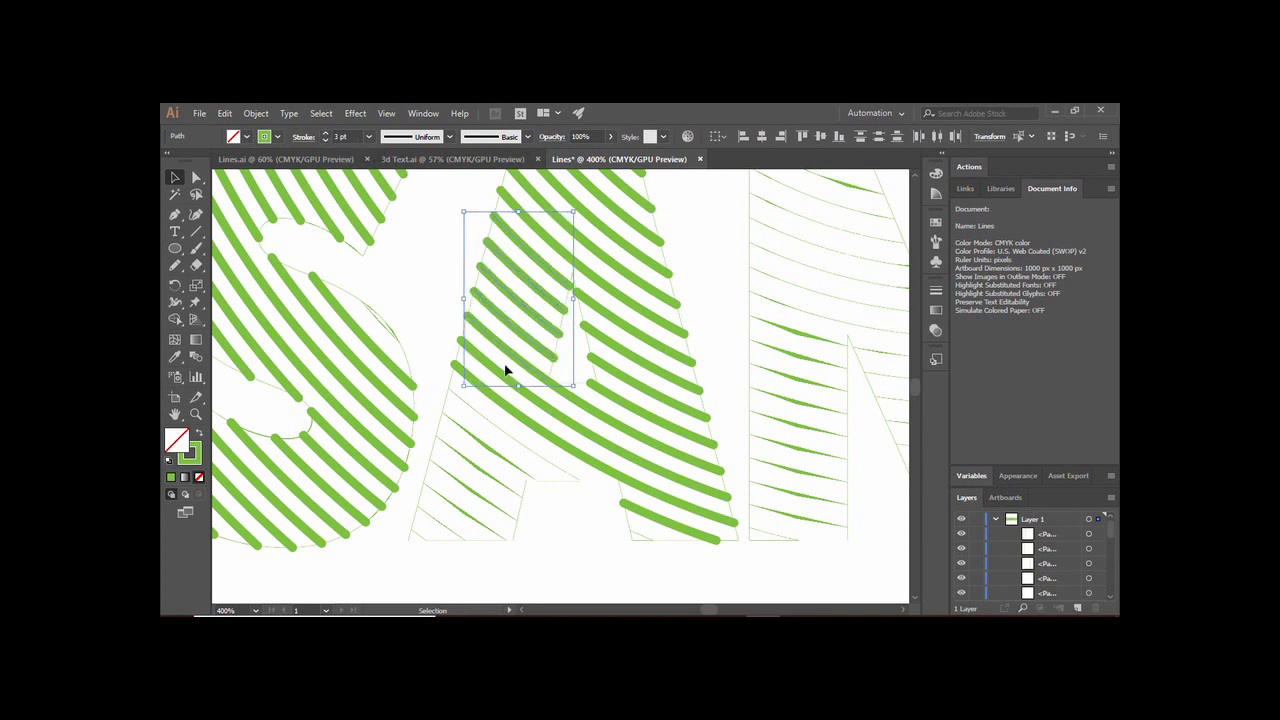
Select the thin stripes in the lower left leg of the A and set their stroke weight to 3 pt
mouse_move(476, 531)
left_mouse_down()
mouse_move(420, 540)
mouse_move(454, 537)
left_mouse_up()
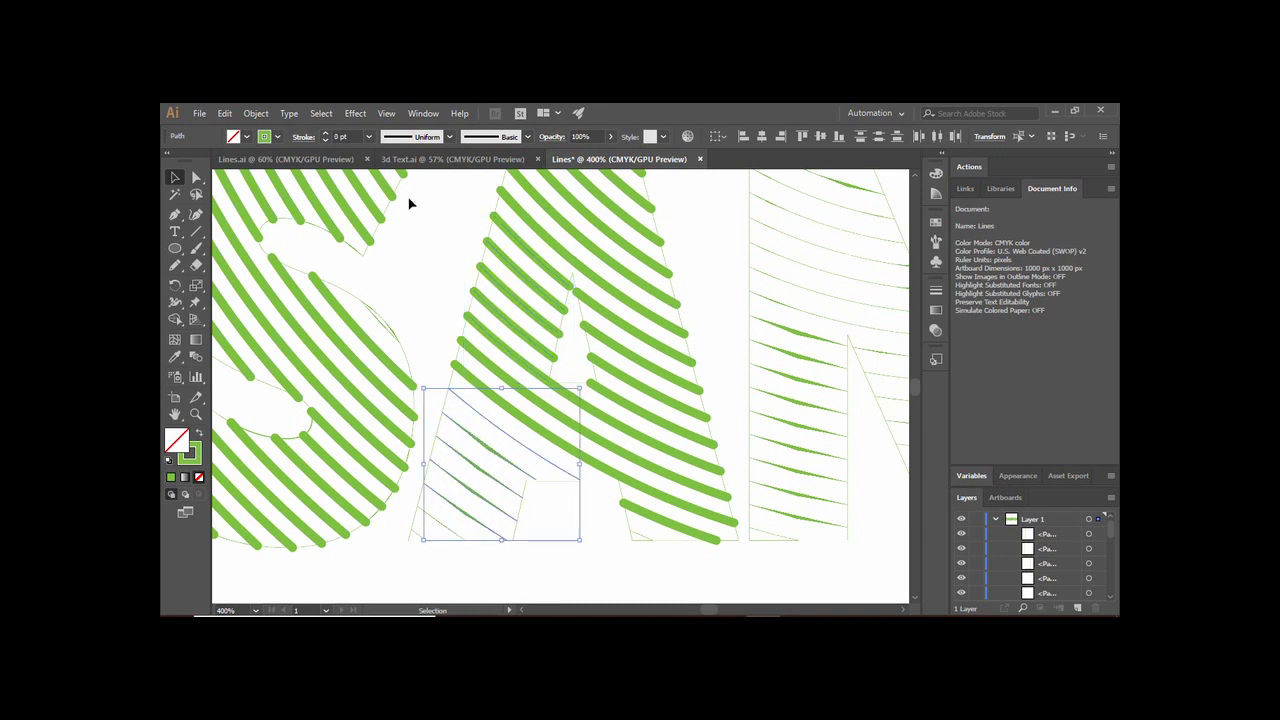
left_click(325, 136)
left_click(325, 136)
left_click(325, 136)
left_click(412, 300)
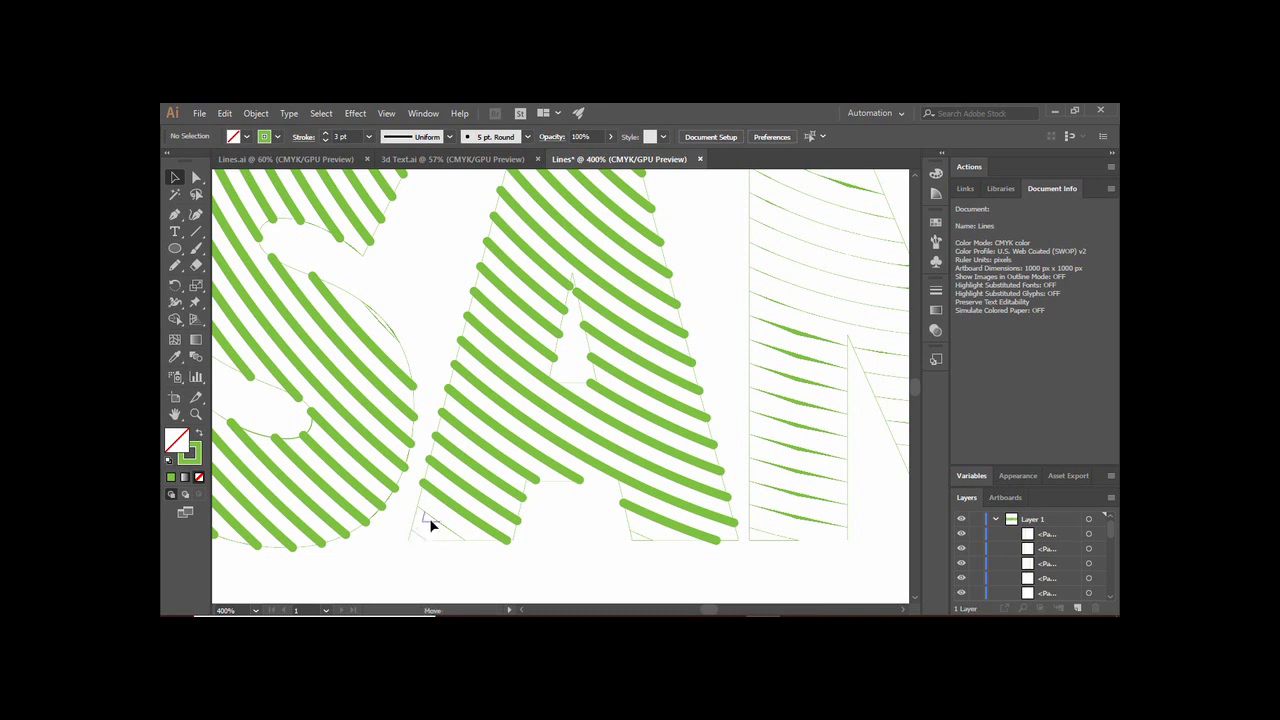
Set the last long thin stripe at the foot of the A's left leg to a 3 pt stroke
key("a")
left_click(427, 522)
key("v")
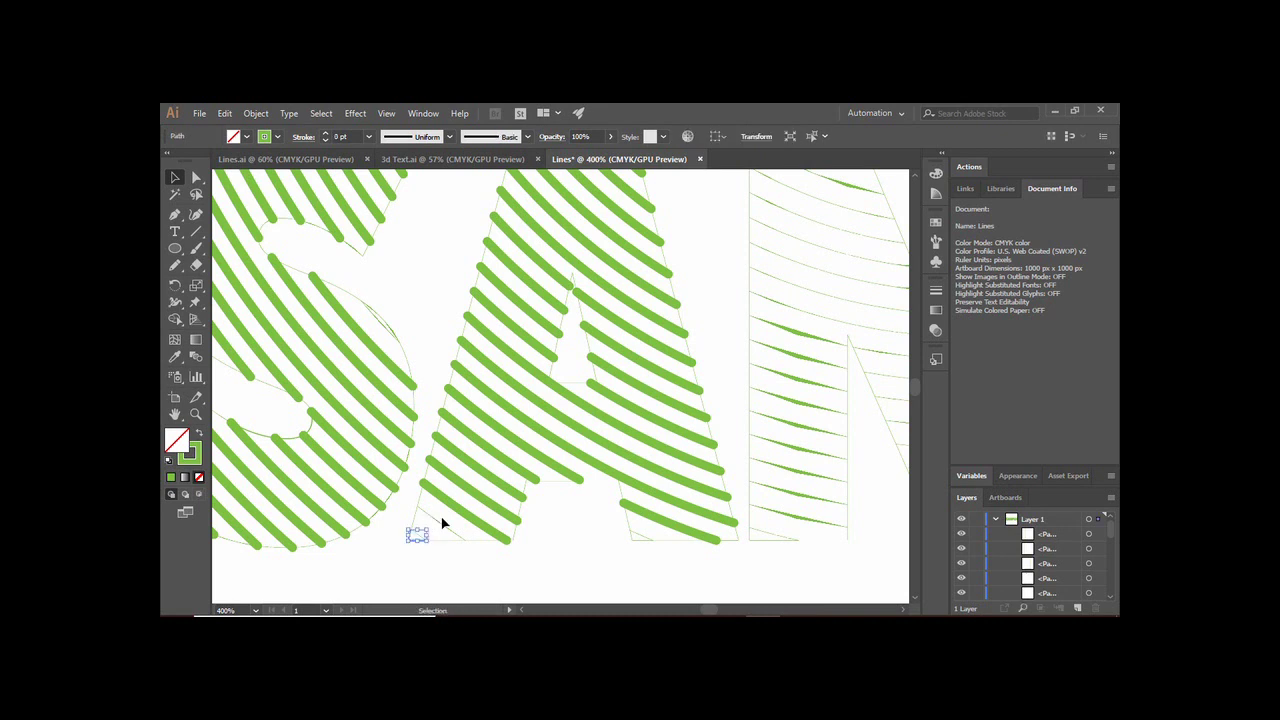
left_click_drag(428, 531, 467, 506)
left_click(325, 134)
left_click(325, 134)
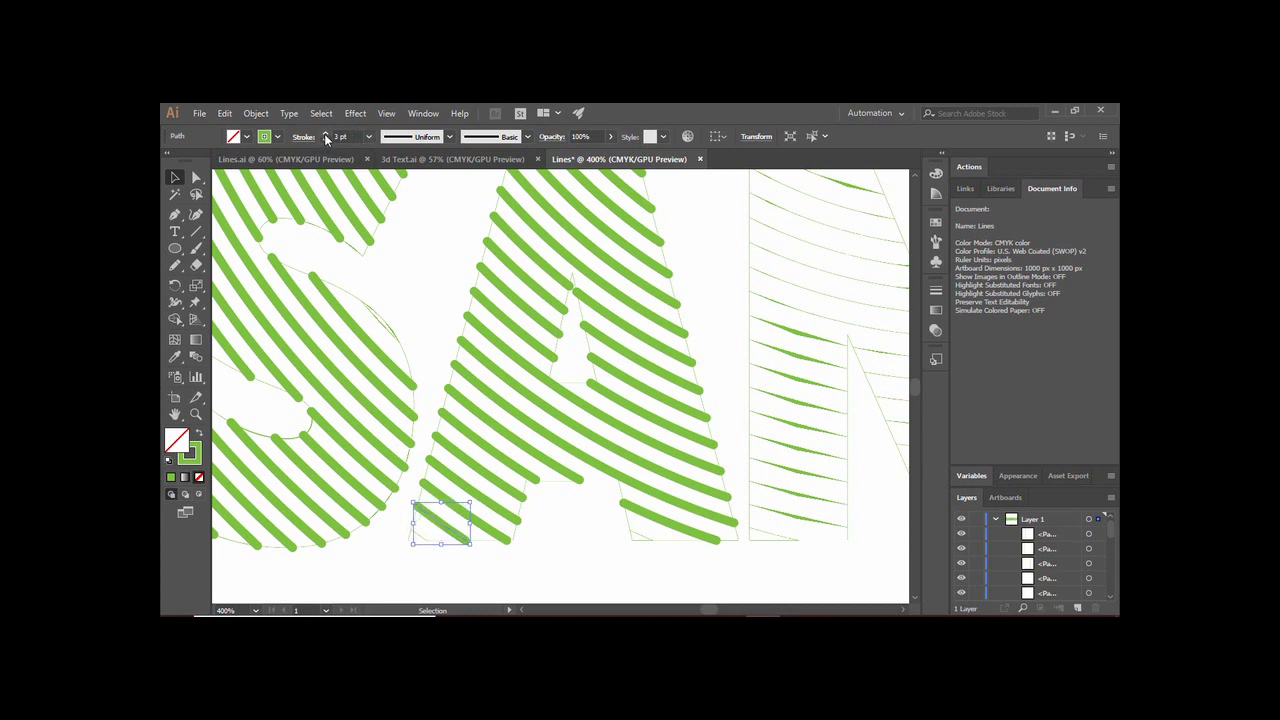
left_click(466, 380)
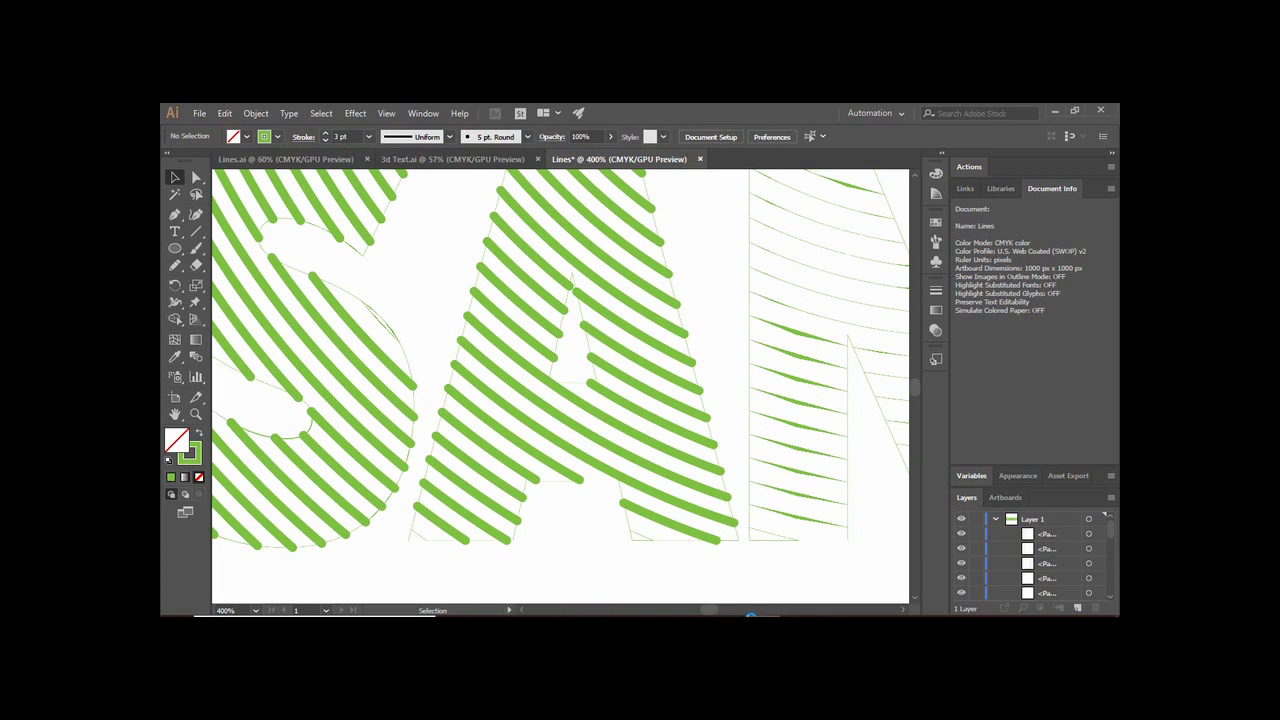
Select the stripes in the left stem of the M
left_click_drag(726, 612, 717, 610)
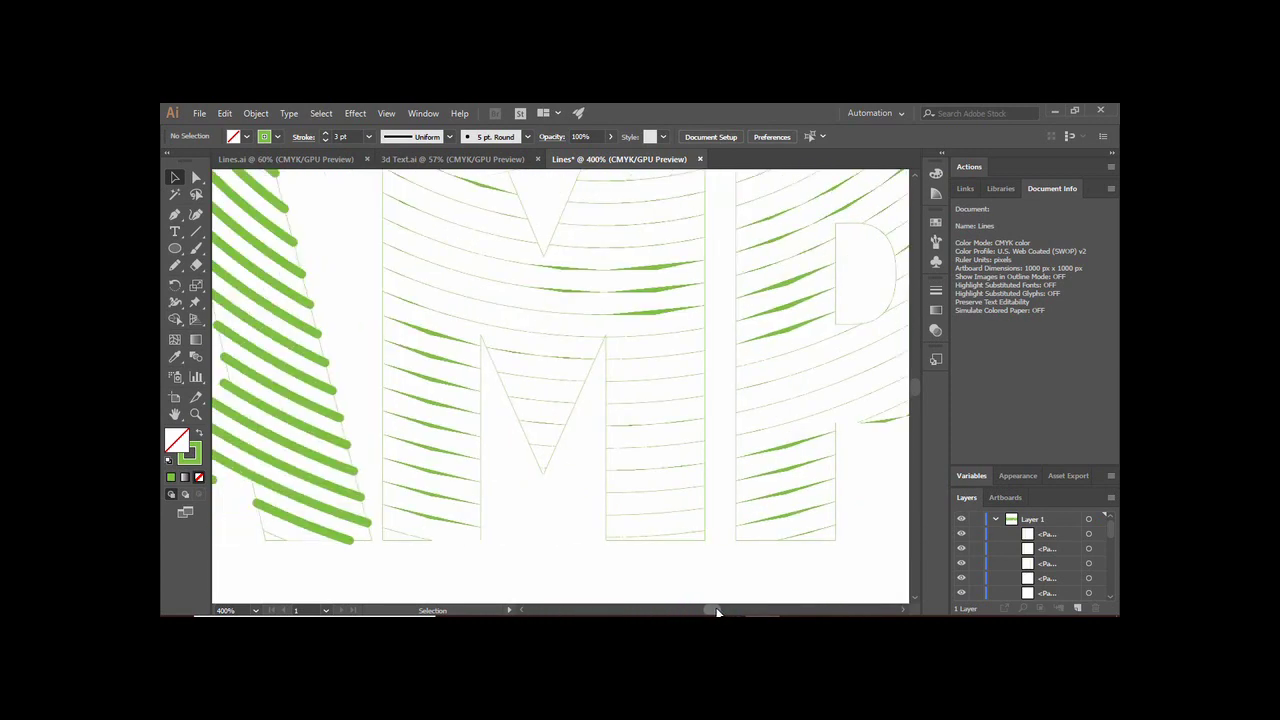
key("ctrl+minus")
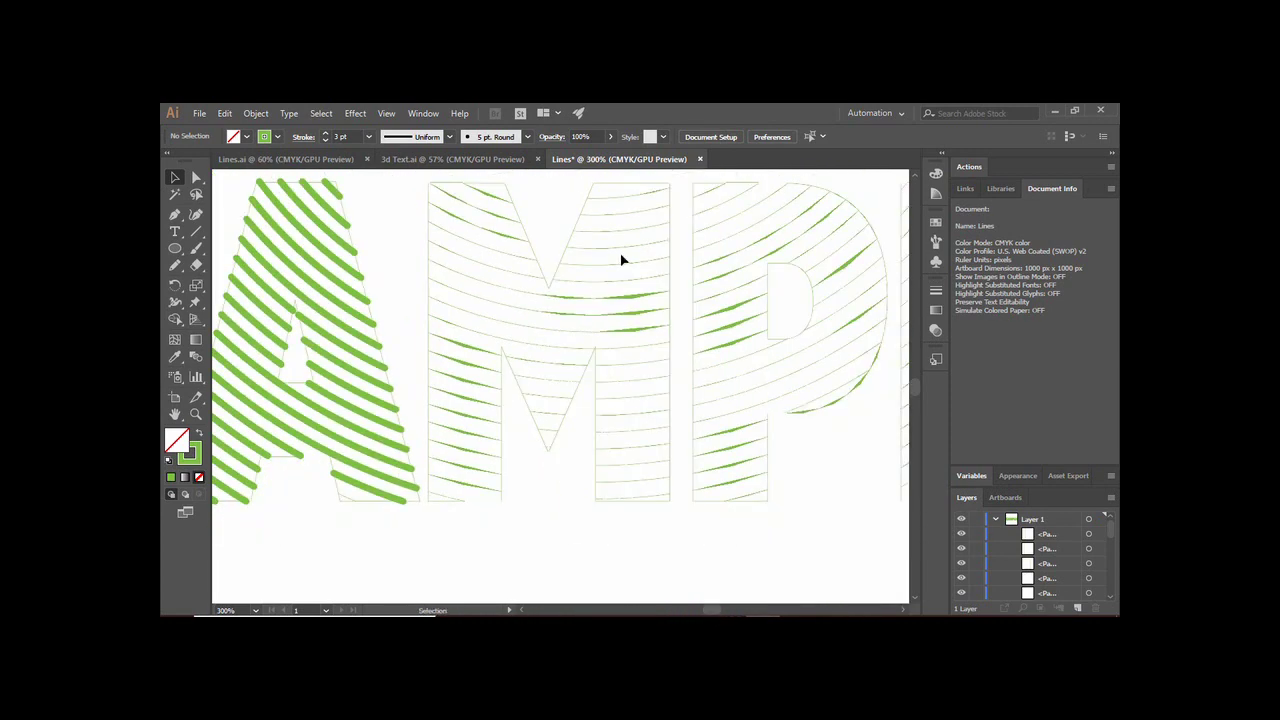
left_click_drag(493, 187, 454, 482)
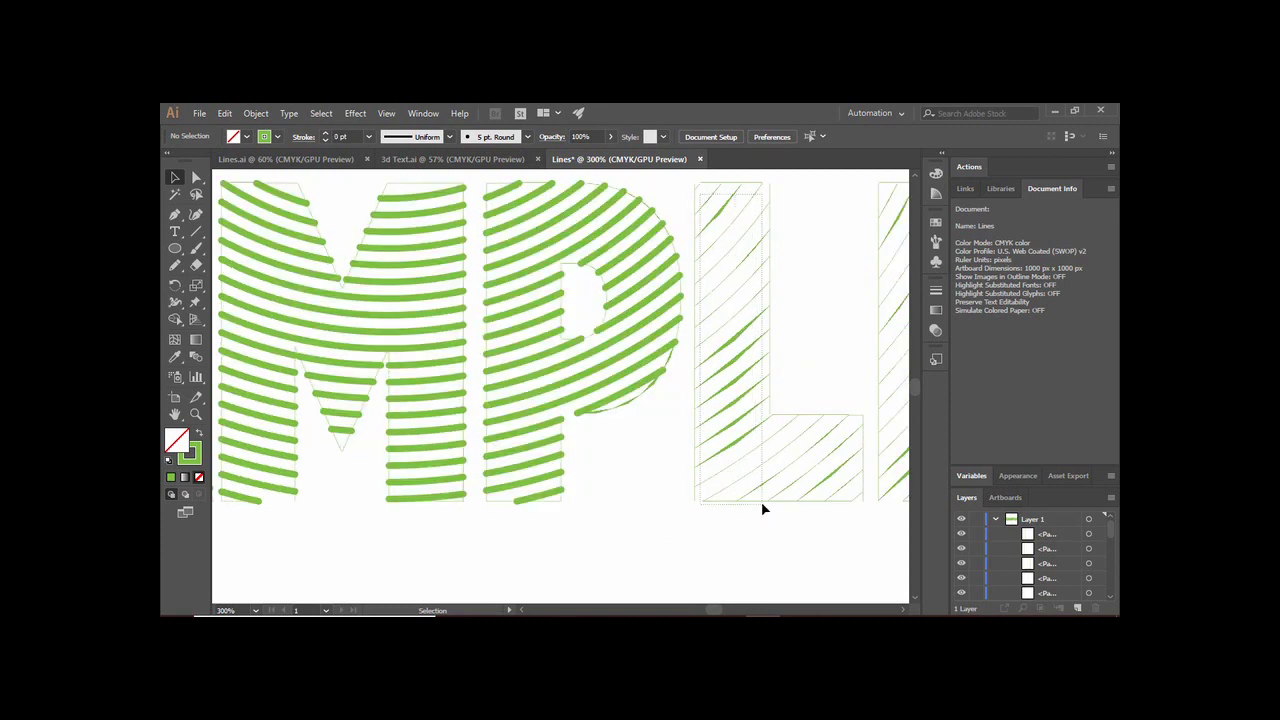
Select the stripes running through the stem of the L and set their stroke weight to 3 pt
left_click(762, 498)
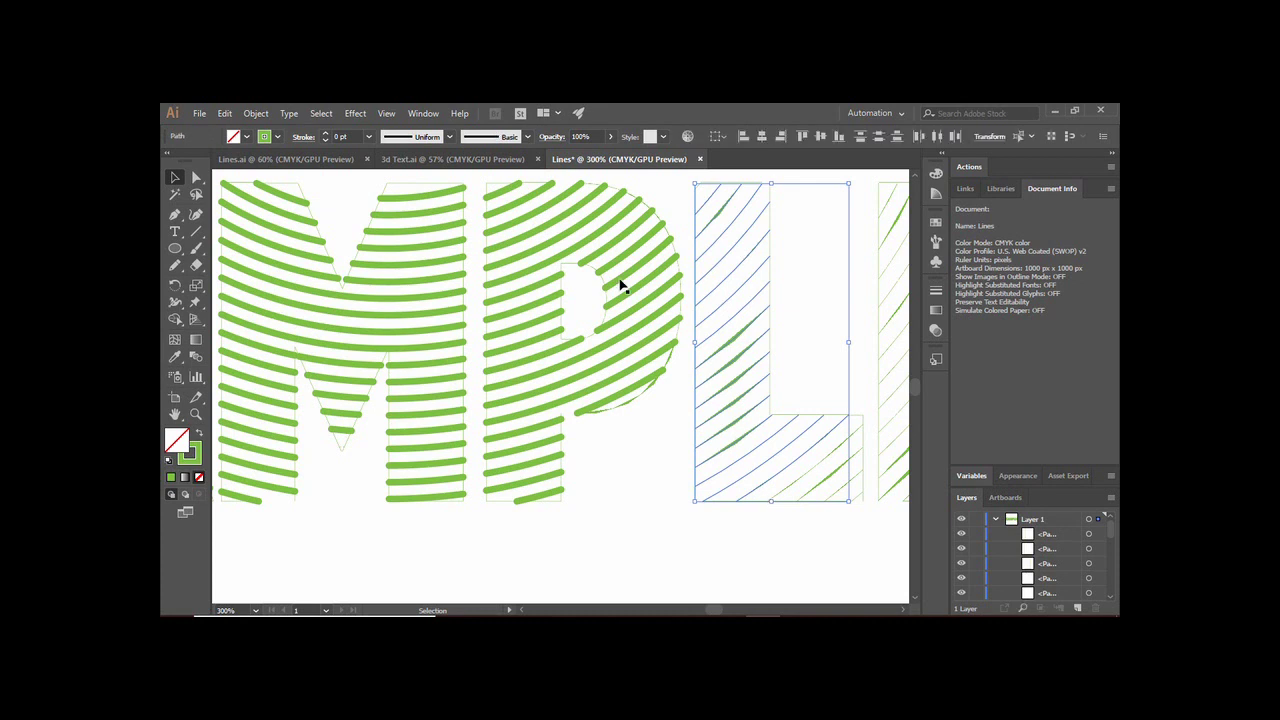
left_click(325, 134)
left_click(325, 134)
left_click(325, 134)
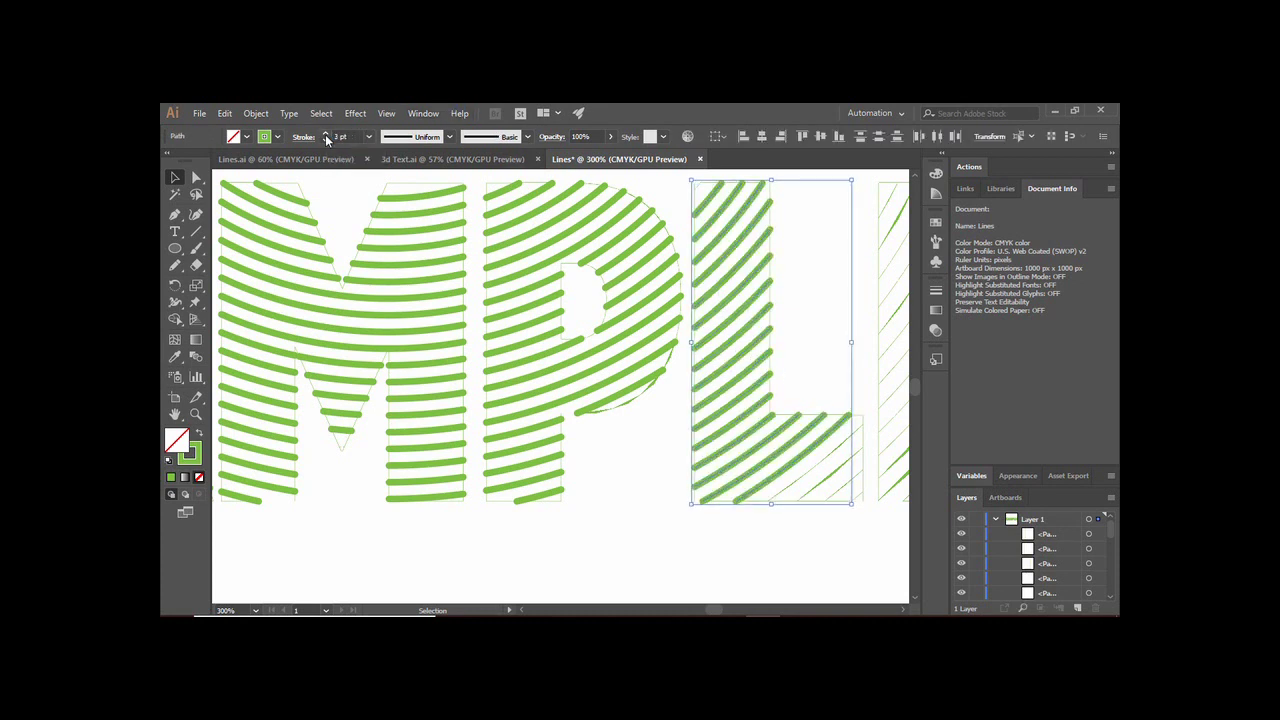
left_click(706, 547)
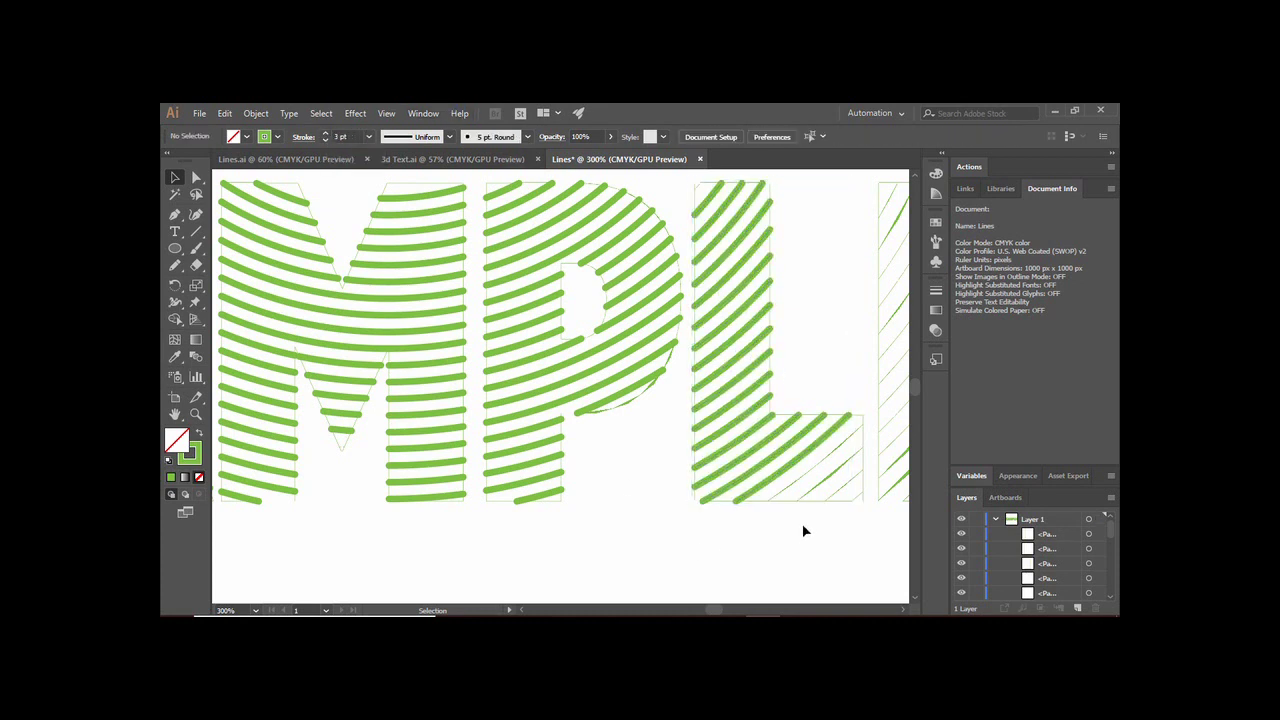
Set the stroke weight of the remaining stripes in the lower right corner of the L to 3 pt
left_click(857, 494)
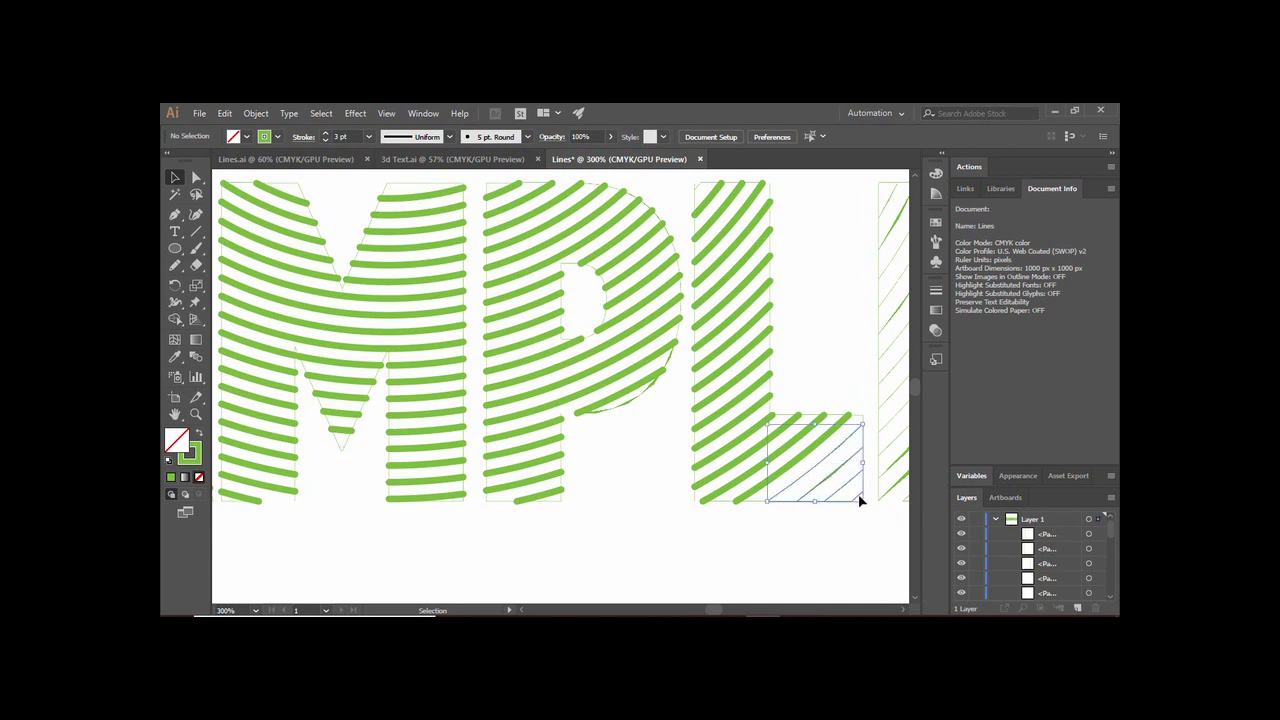
left_click(325, 134)
left_click(325, 134)
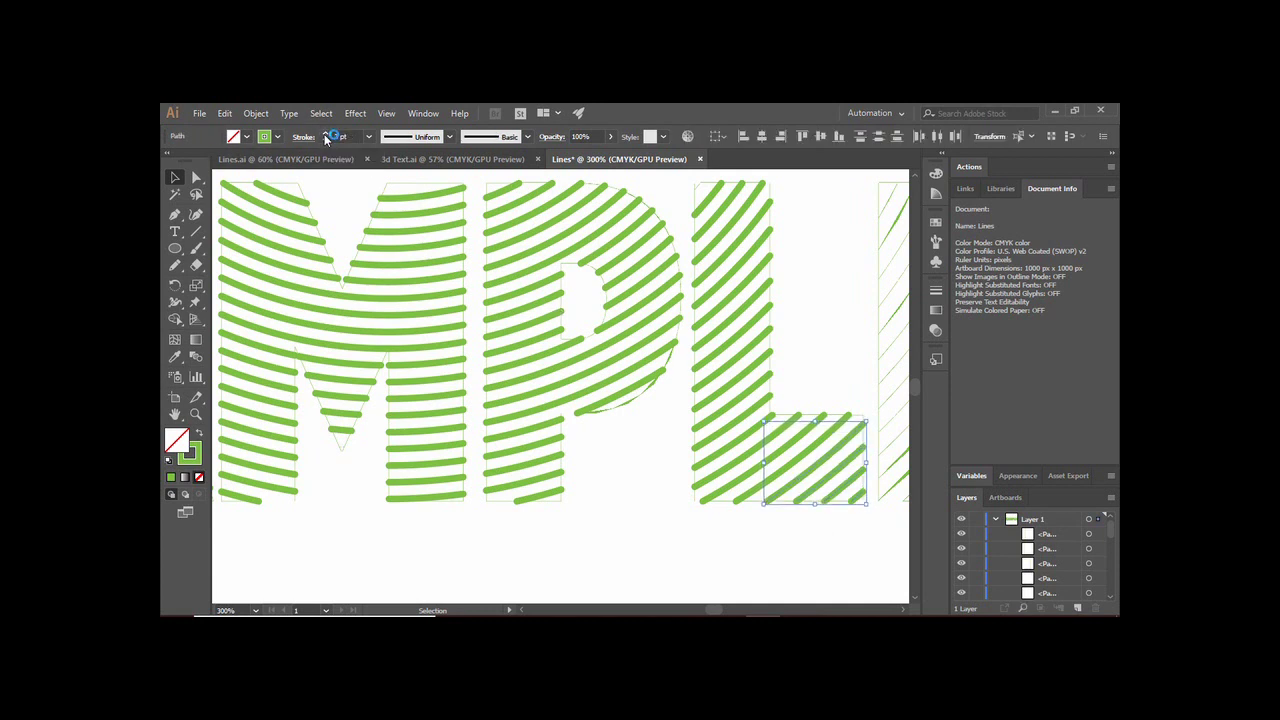
Select the stripes running through the stem of the E and set their stroke weight to 3 pt
left_click_drag(709, 610, 718, 609)
mouse_move(536, 189)
left_mouse_down()
mouse_move(586, 302)
mouse_move(595, 490)
left_mouse_up()
left_click(326, 134)
left_click(326, 134)
left_click(326, 134)
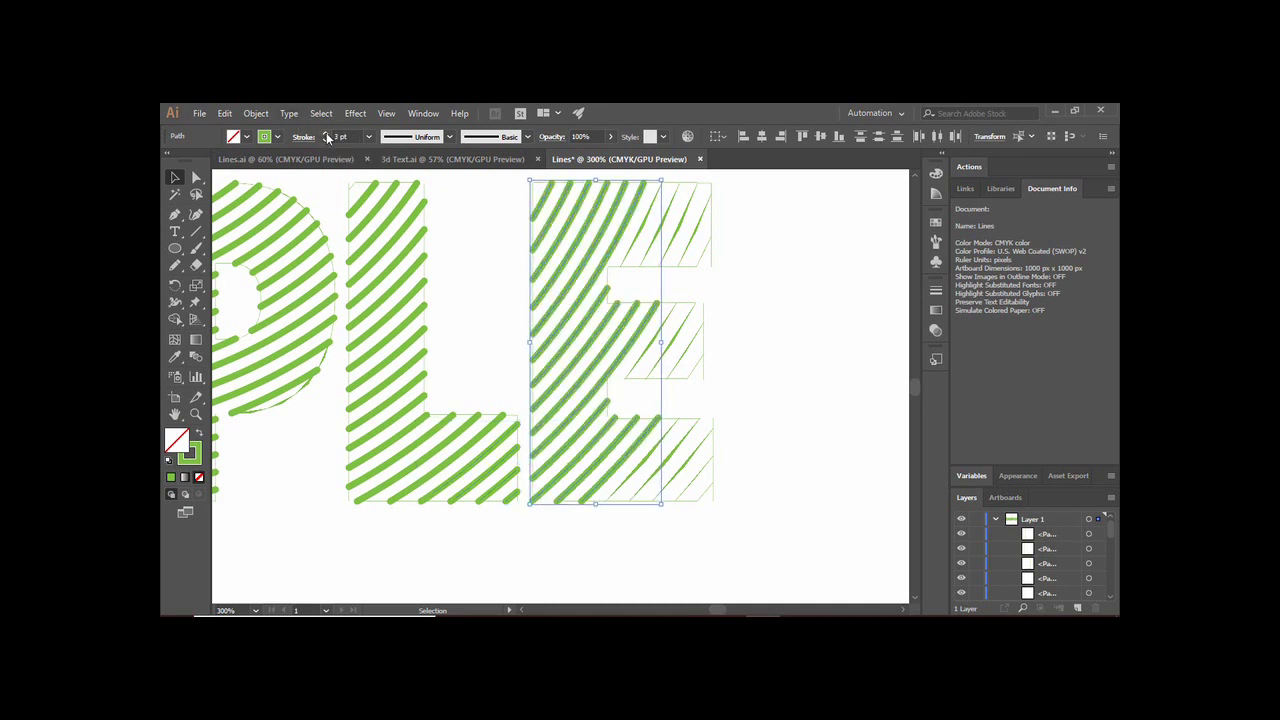
left_click(757, 256)
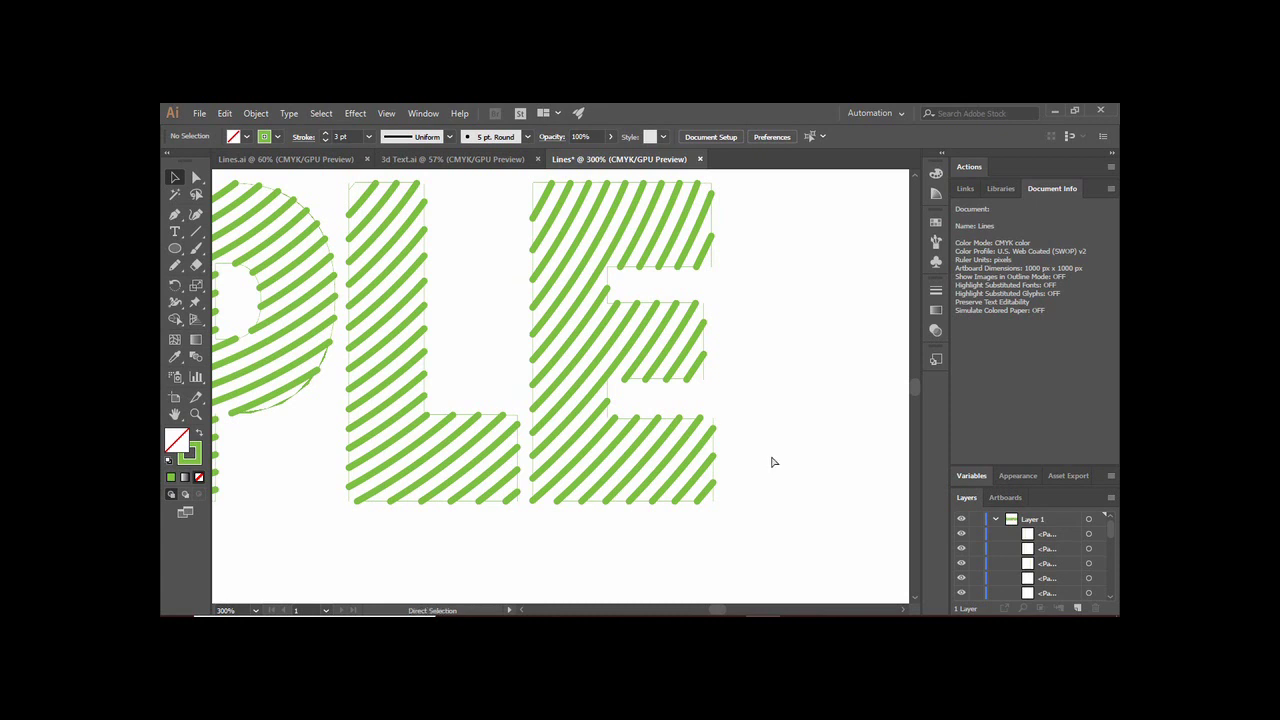
Group the striped SAMPLE lettering into one object
key("ctrl+0")
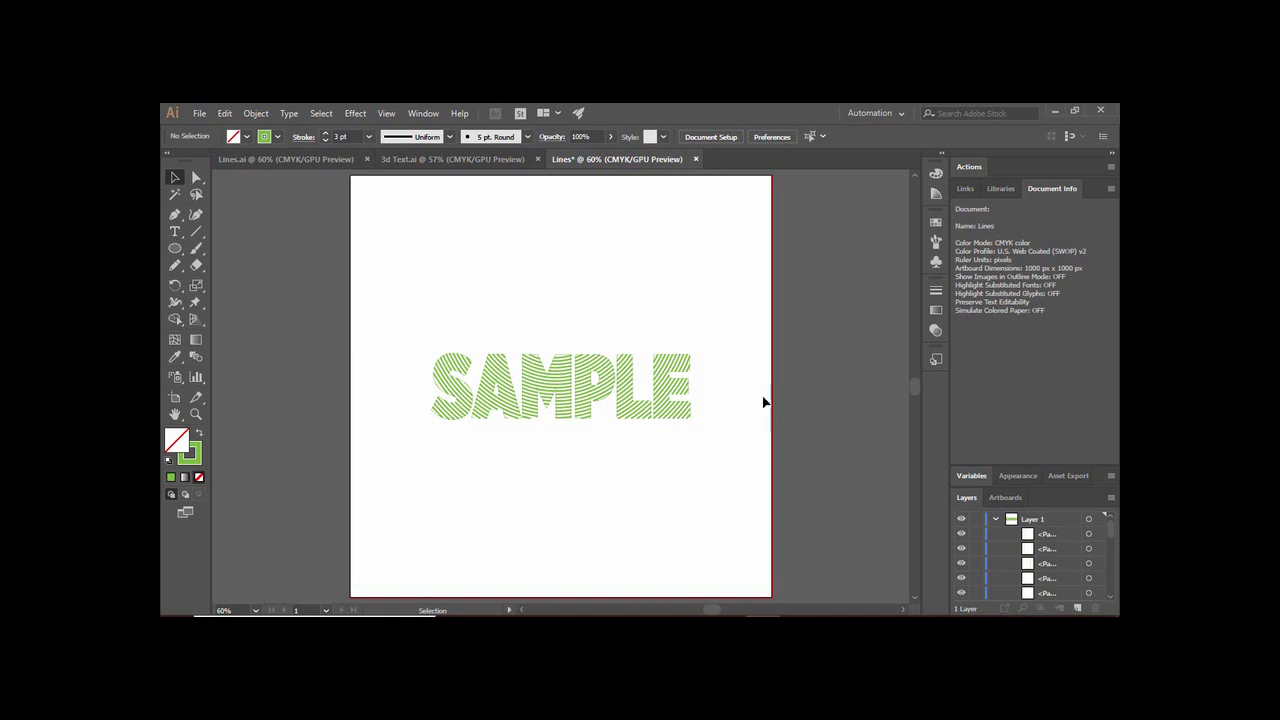
key("ctrl+z")
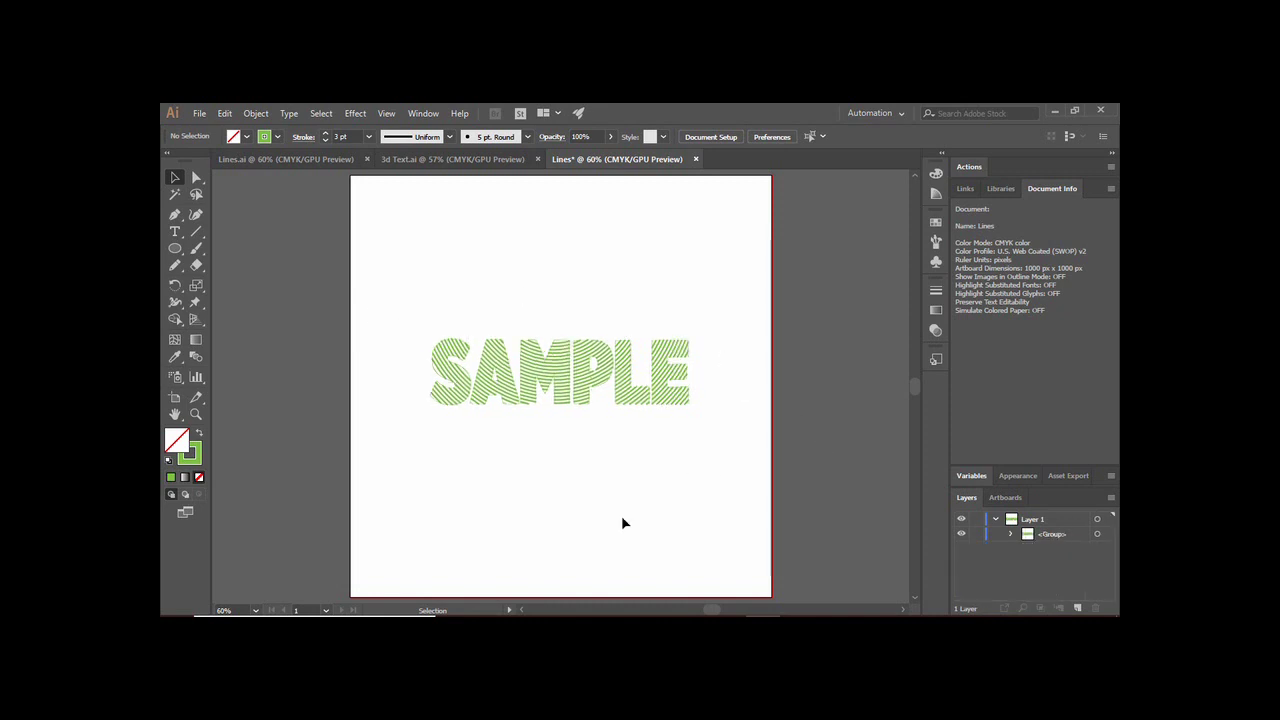